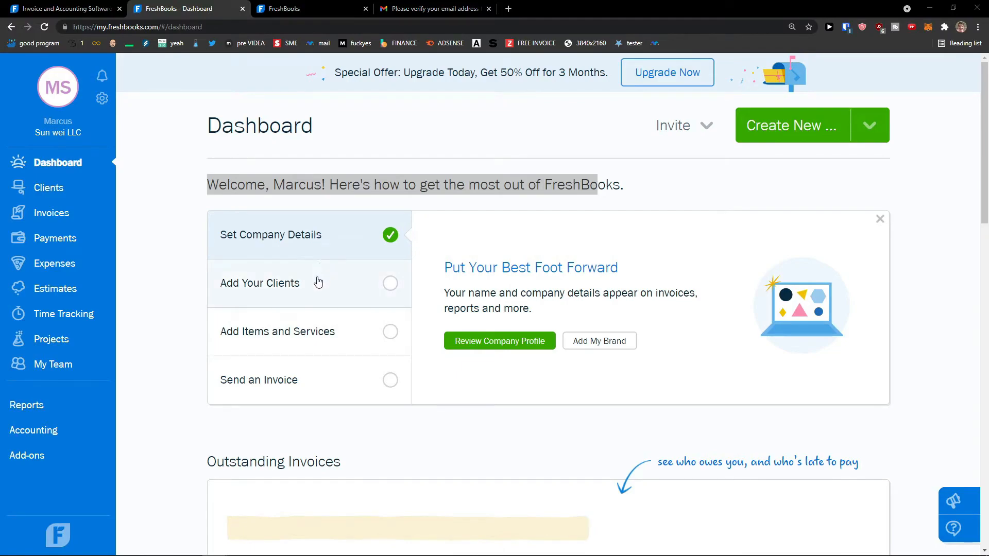
Step: Open the company profile and review the company name, street address and city fields
{"action": "left_click", "coordinate": [478, 348]}
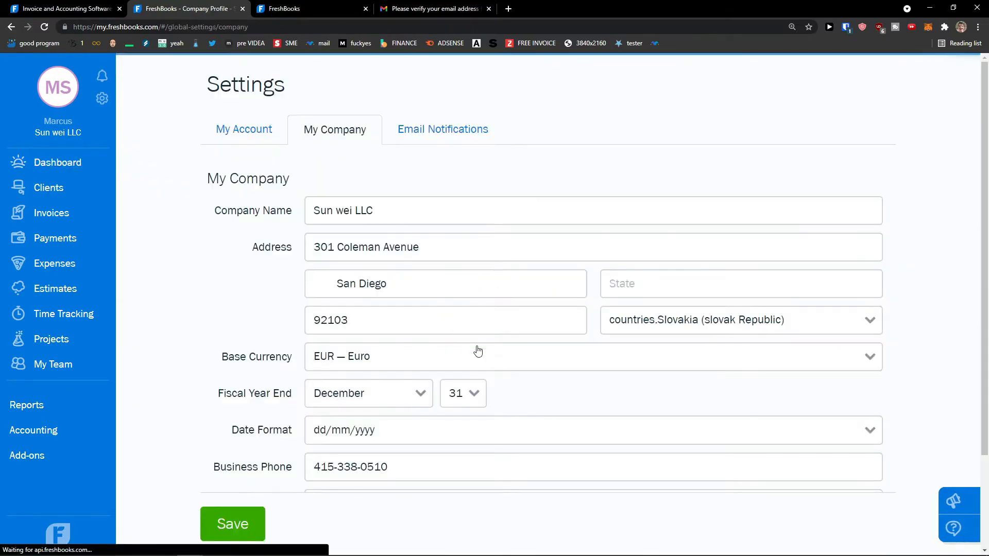
{"action": "scroll", "coordinate": [499, 332], "scroll_direction": "down", "scroll_amount": 2}
{"action": "scroll", "coordinate": [499, 331], "scroll_direction": "up", "scroll_amount": 1}
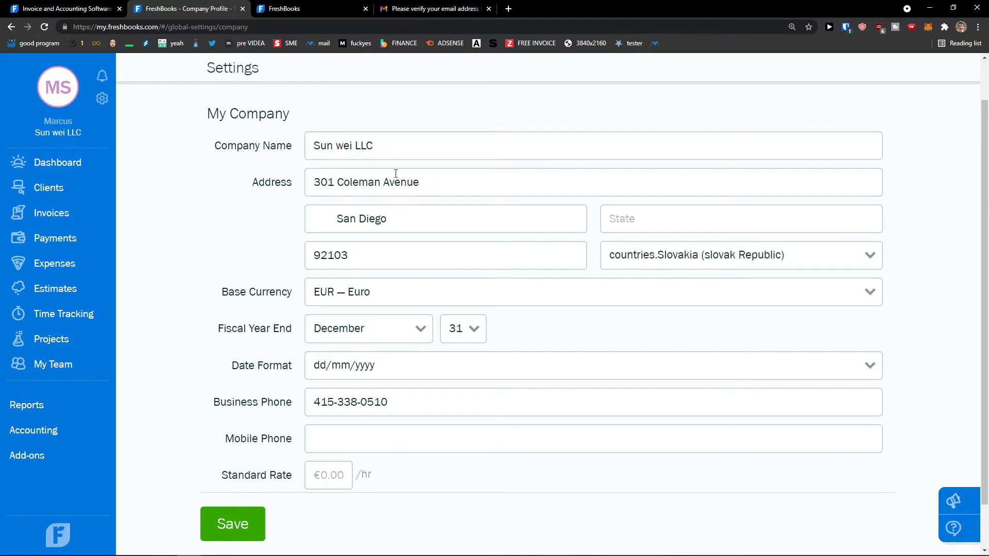
{"action": "left_click_drag", "start_coordinate": [373, 148], "coordinate": [270, 153]}
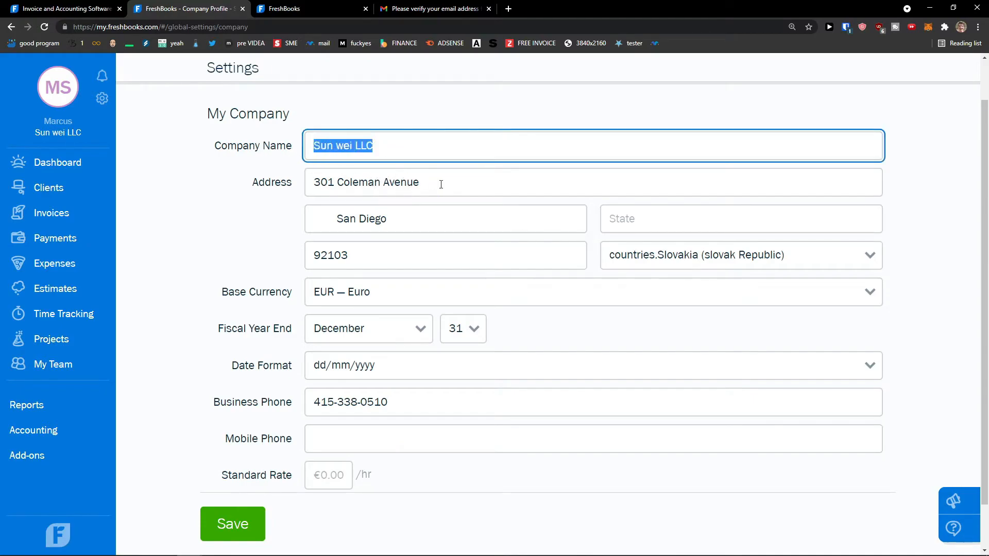
{"action": "left_click_drag", "start_coordinate": [441, 185], "coordinate": [240, 189]}
{"action": "left_click_drag", "start_coordinate": [435, 225], "coordinate": [195, 230]}
{"action": "left_click", "coordinate": [201, 229]}
{"action": "scroll", "coordinate": [201, 230], "scroll_direction": "down", "scroll_amount": 1}
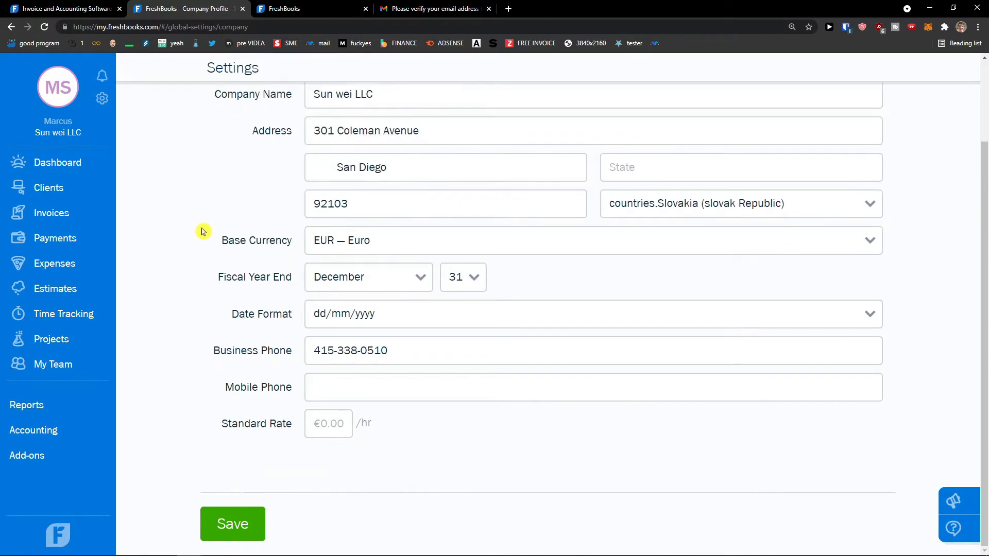
Step: Keep December fiscal year end, EUR base currency and dd/mm/yyyy date format
{"action": "left_click", "coordinate": [360, 288]}
{"action": "left_click", "coordinate": [352, 287]}
{"action": "left_click", "coordinate": [452, 282]}
{"action": "left_click", "coordinate": [376, 249]}
{"action": "left_click", "coordinate": [375, 249]}
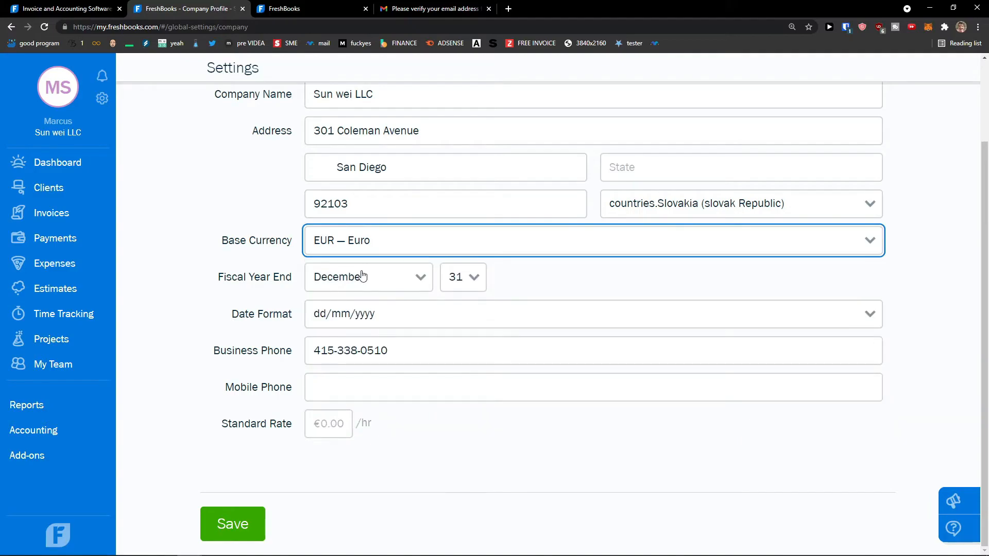
{"action": "left_click", "coordinate": [397, 292]}
{"action": "left_click", "coordinate": [400, 286]}
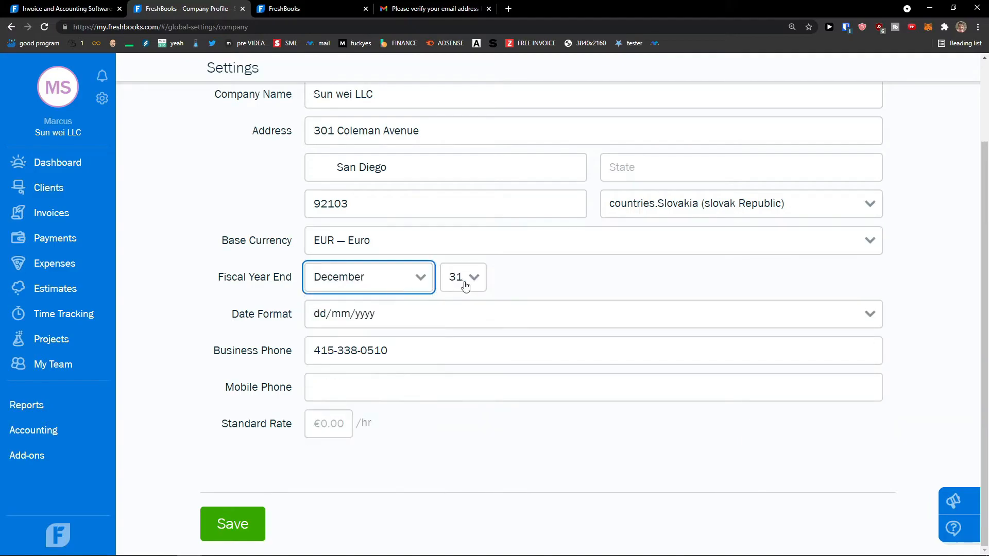
{"action": "left_click", "coordinate": [397, 320]}
{"action": "left_click", "coordinate": [348, 379]}
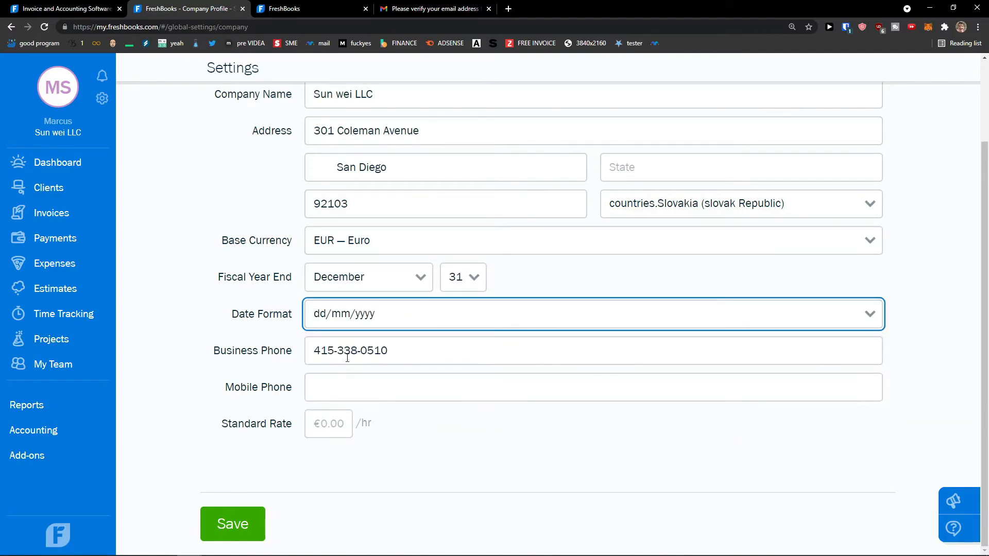
Step: Set the standard rate to 20, save the profile, and return to the Dashboard
{"action": "left_click", "coordinate": [323, 417]}
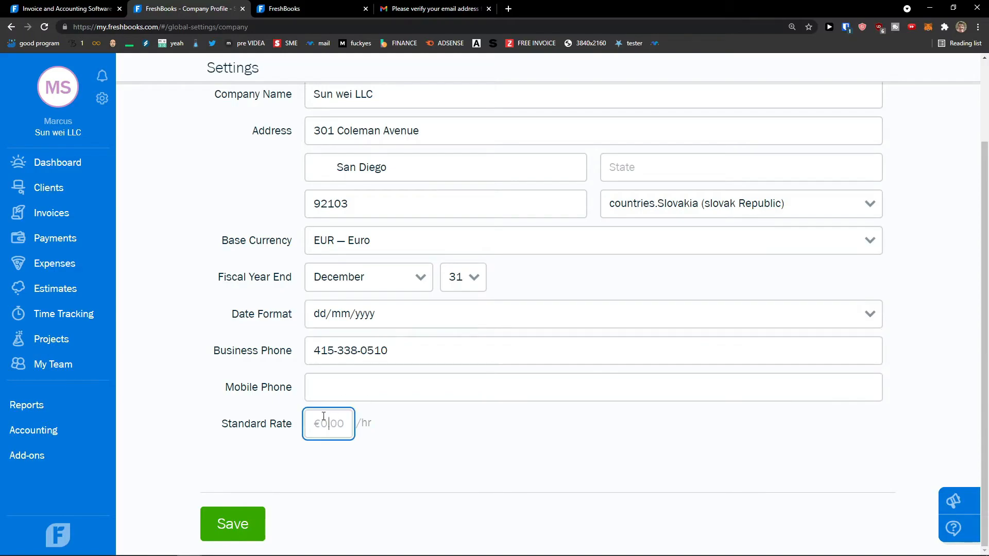
{"action": "type", "text": "20"}
{"action": "left_click", "coordinate": [246, 532]}
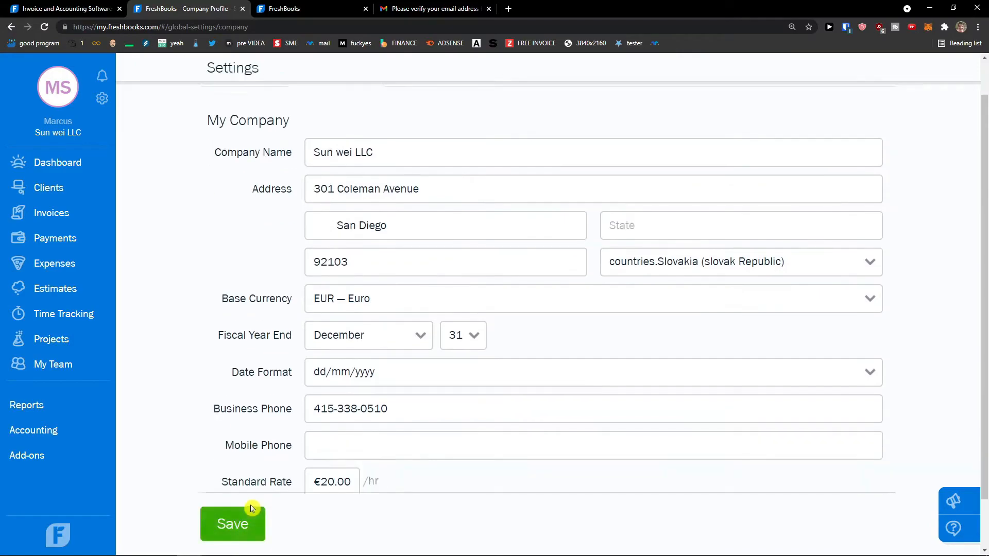
{"action": "left_click", "coordinate": [71, 163]}
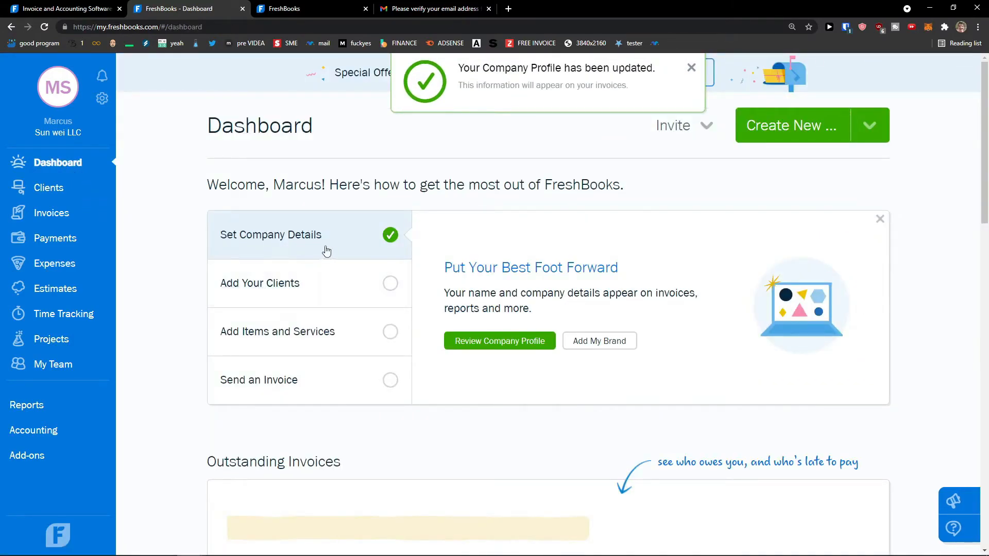
Step: Preview the Add Your Clients onboarding step, then browse the Expenses and Invoices pages
{"action": "left_click", "coordinate": [361, 280]}
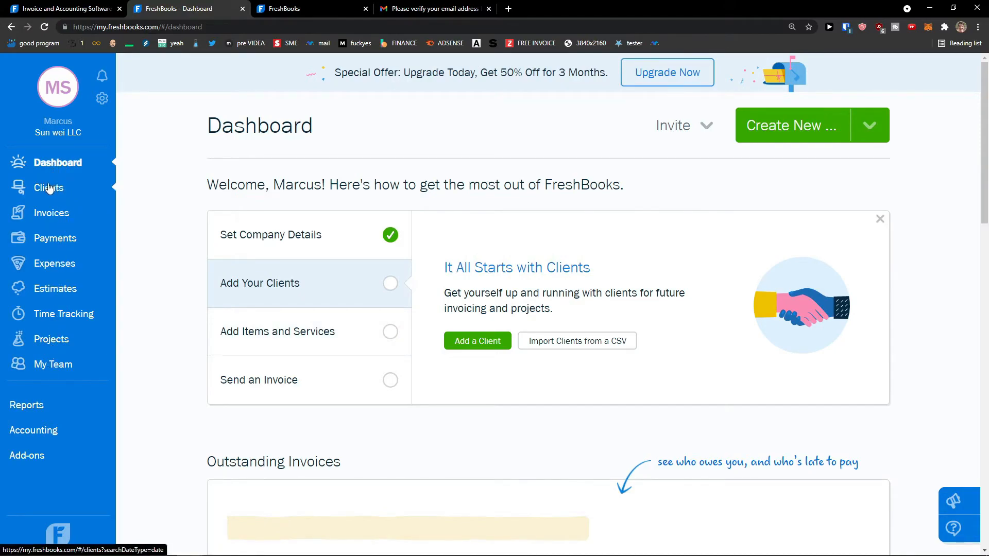
{"action": "left_click", "coordinate": [47, 263]}
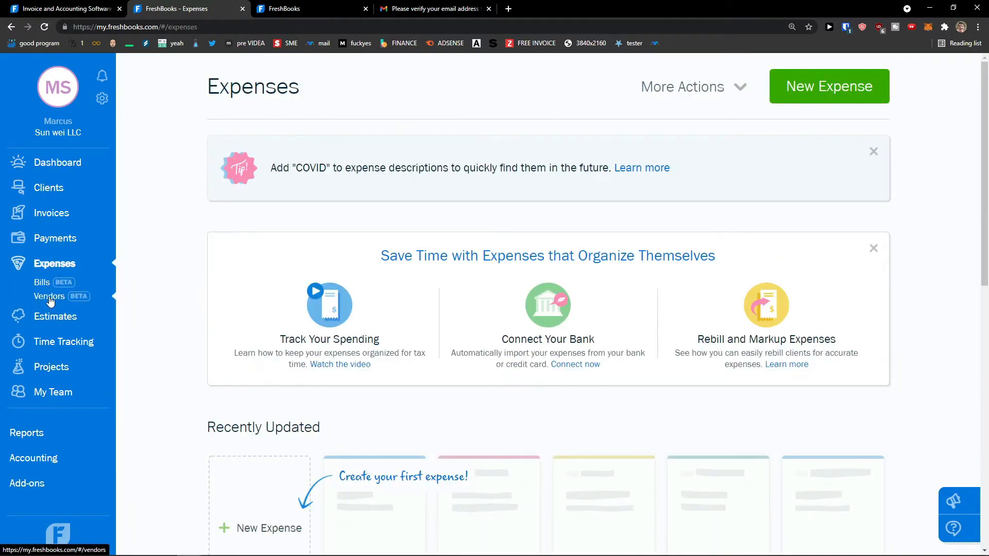
{"action": "left_click", "coordinate": [50, 215]}
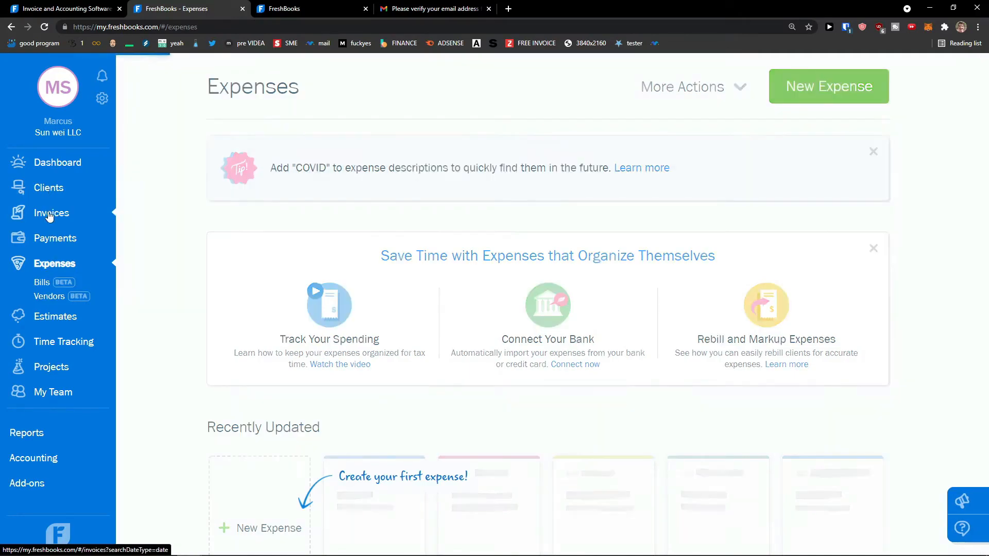
Step: Back on the Dashboard, preview the Add Items and Services step and autoscroll down
{"action": "left_click", "coordinate": [45, 171]}
{"action": "left_click", "coordinate": [321, 348]}
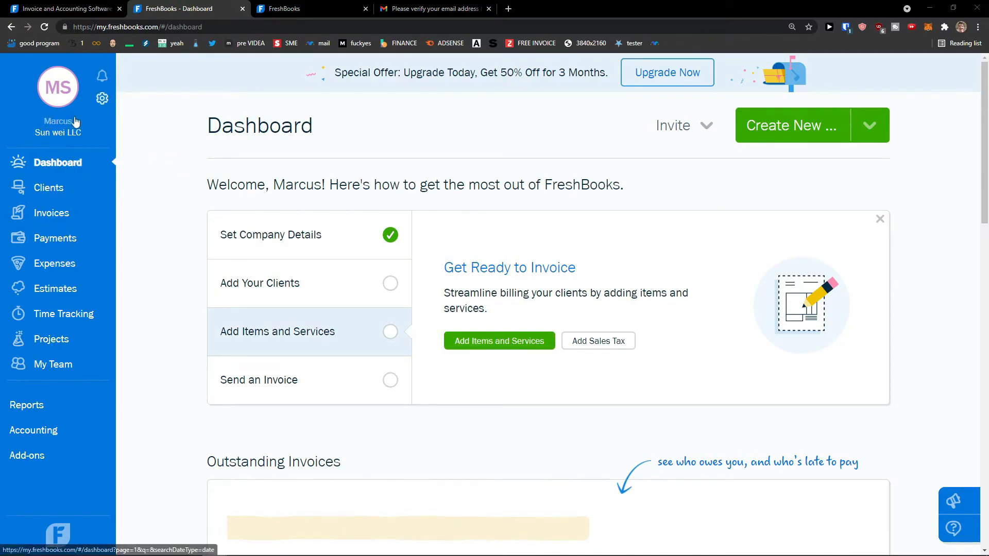
{"action": "middle_click", "coordinate": [176, 215]}
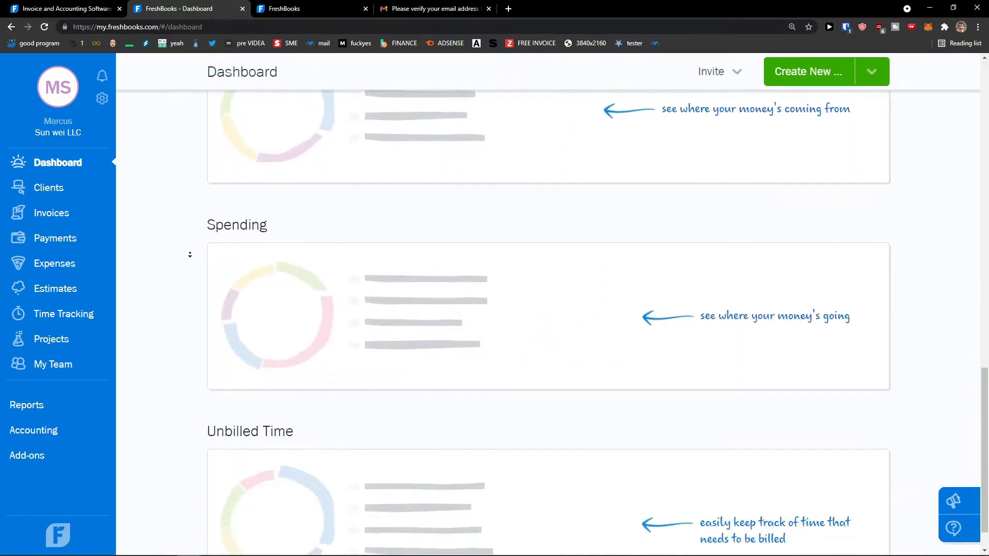
{"action": "middle_click", "coordinate": [189, 247]}
Step: Visit Clients, Invoices (sent and received views) and Payments pages
{"action": "left_click", "coordinate": [48, 188]}
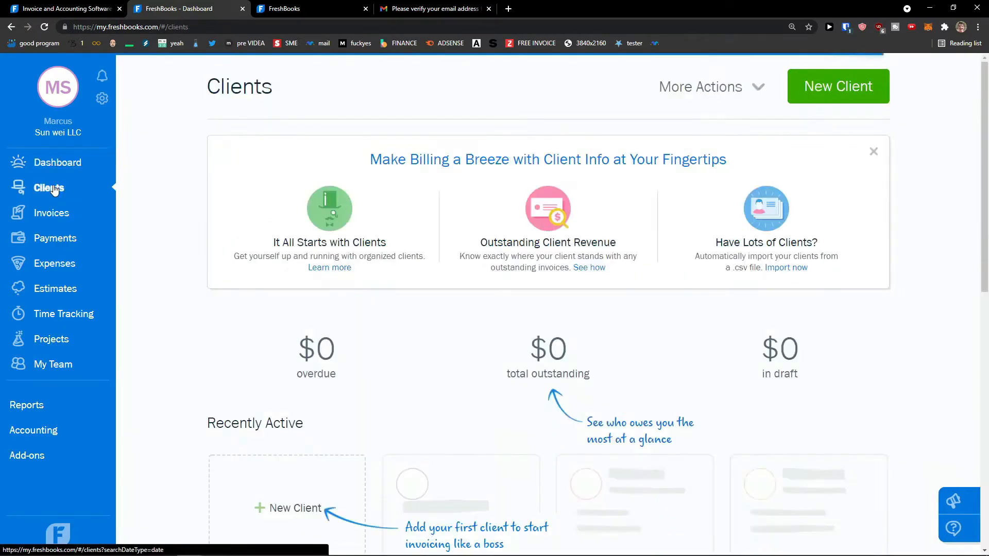
{"action": "scroll", "coordinate": [183, 233], "scroll_direction": "down", "scroll_amount": 5}
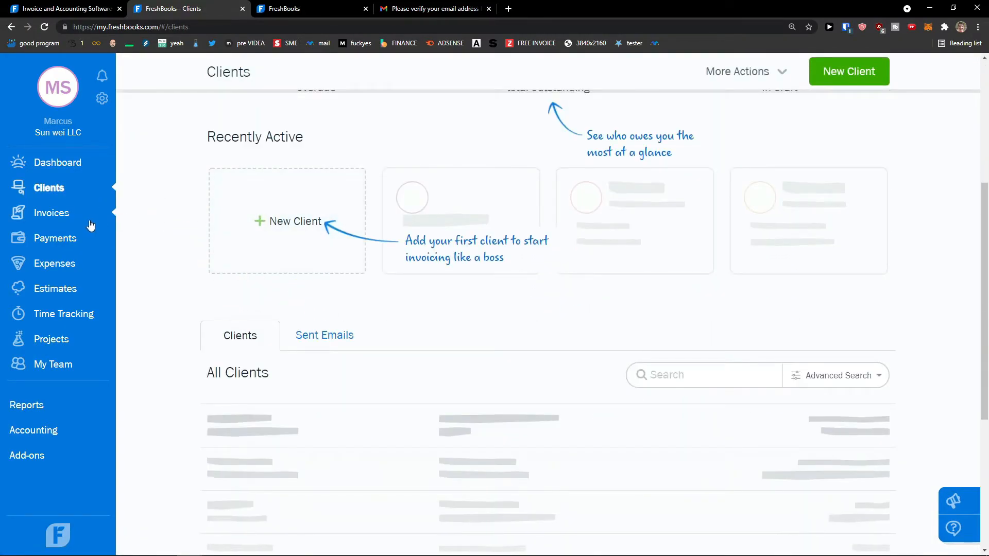
{"action": "left_click", "coordinate": [71, 215]}
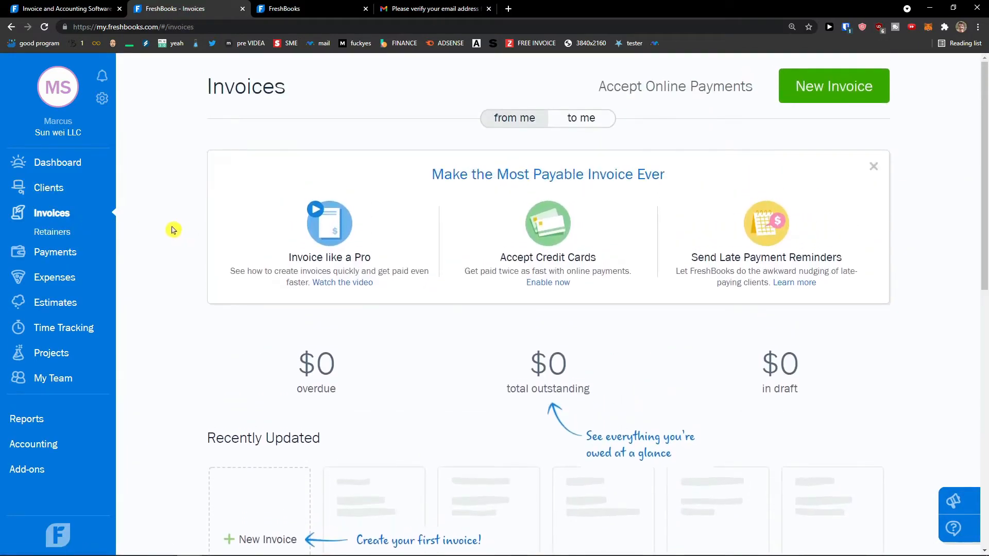
{"action": "left_click", "coordinate": [574, 118]}
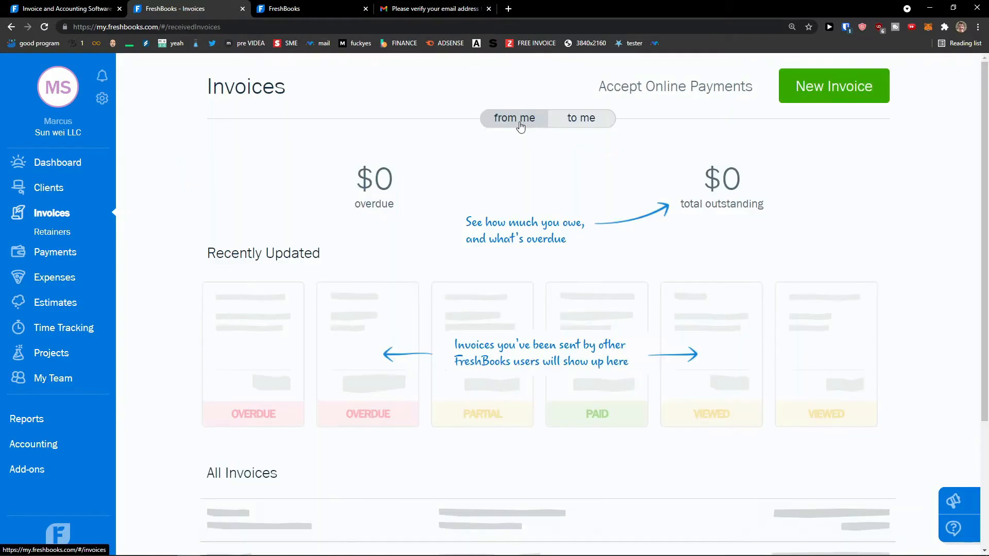
{"action": "left_click", "coordinate": [520, 126]}
{"action": "left_click", "coordinate": [60, 254]}
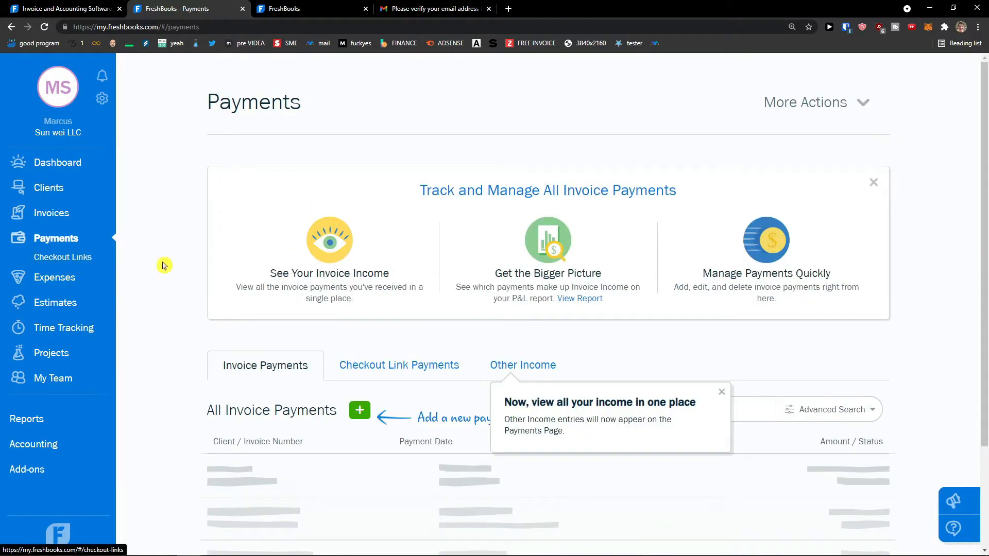
{"action": "scroll", "coordinate": [154, 266], "scroll_direction": "down", "scroll_amount": 3}
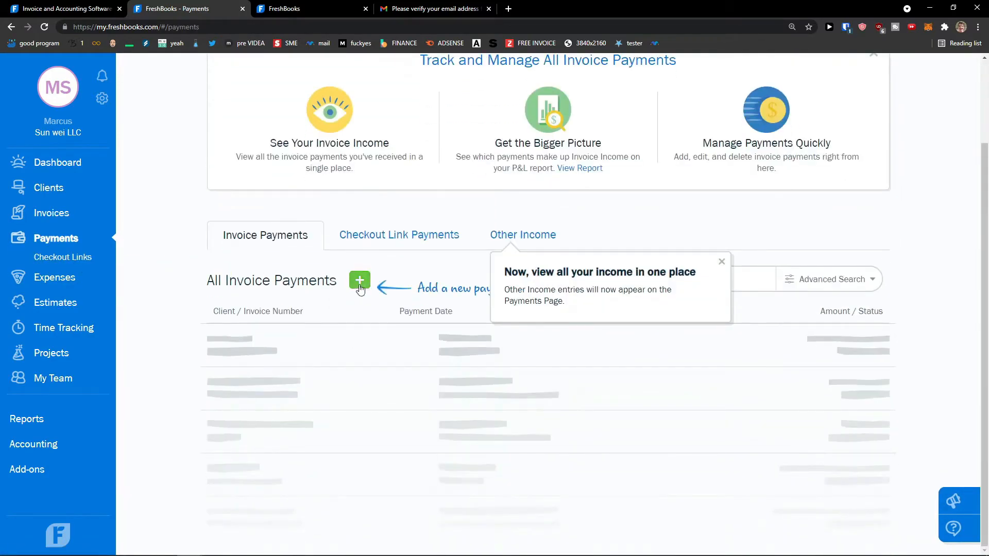
{"action": "scroll", "coordinate": [359, 288], "scroll_direction": "up", "scroll_amount": 3}
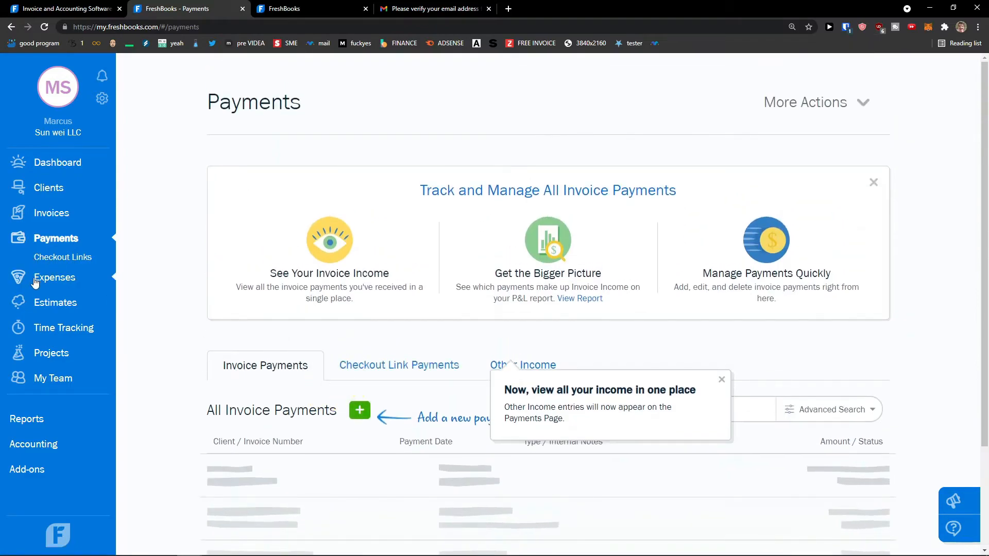
Step: Visit Expenses, Estimates, Time Tracking, Projects, My Team and Reports, then return to the Dashboard
{"action": "left_click", "coordinate": [48, 290]}
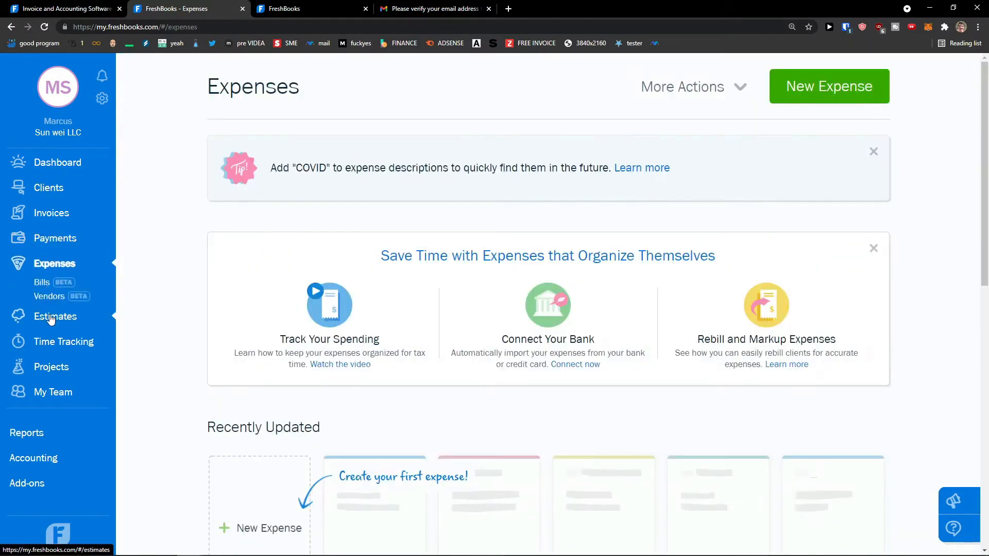
{"action": "left_click", "coordinate": [51, 318]}
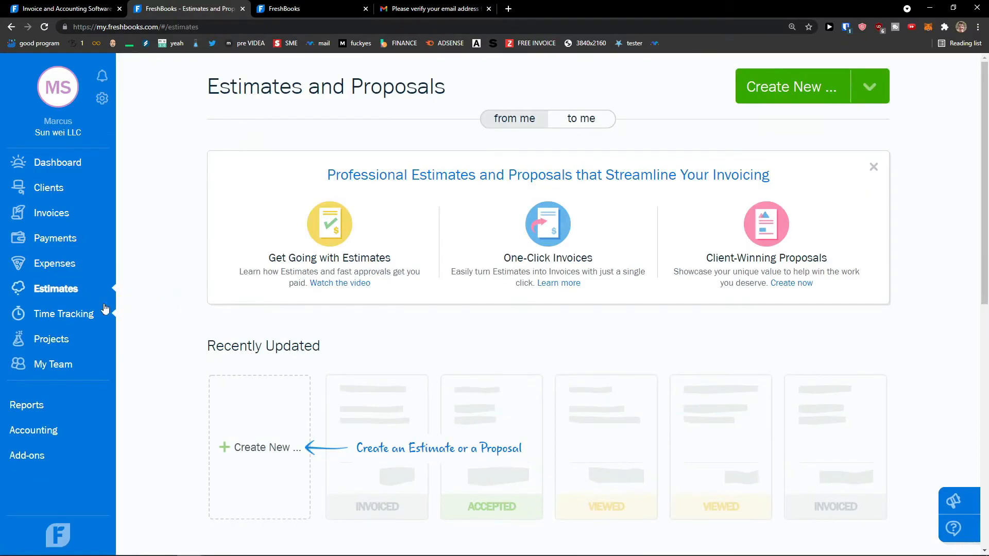
{"action": "scroll", "coordinate": [128, 314], "scroll_direction": "down", "scroll_amount": 2}
{"action": "left_click", "coordinate": [129, 314]}
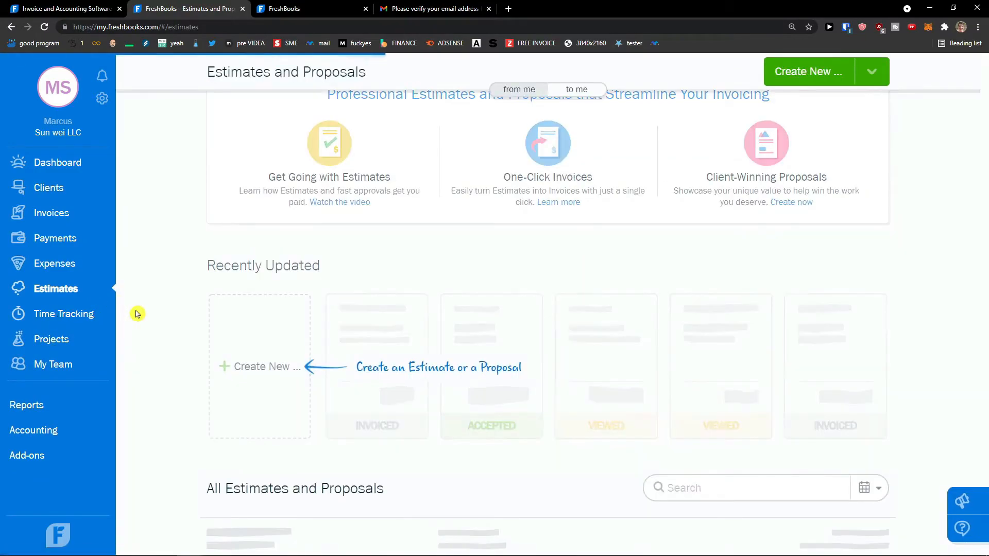
{"action": "scroll", "coordinate": [170, 320], "scroll_direction": "down", "scroll_amount": 2}
{"action": "scroll", "coordinate": [172, 319], "scroll_direction": "up", "scroll_amount": 1}
{"action": "scroll", "coordinate": [172, 319], "scroll_direction": "down", "scroll_amount": 1}
{"action": "left_click", "coordinate": [70, 338]}
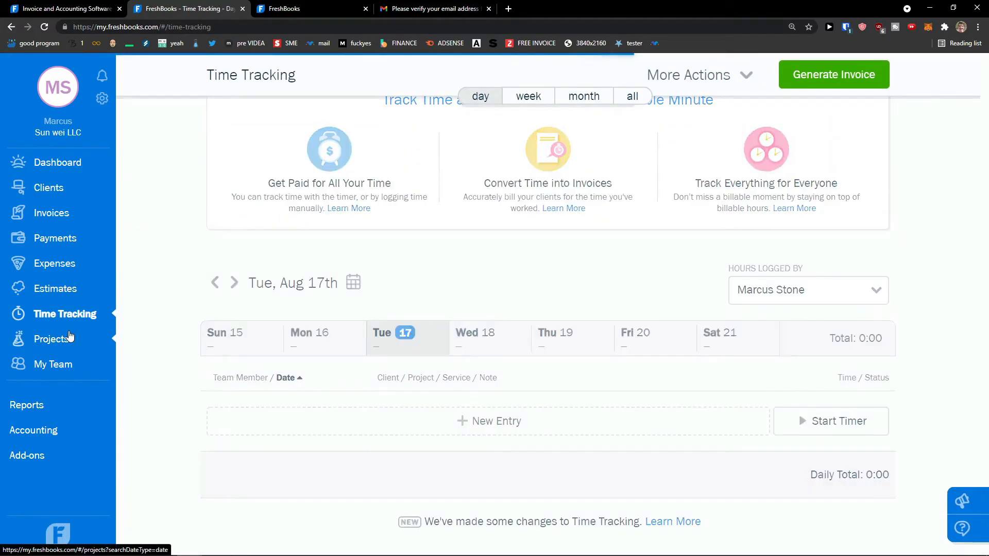
{"action": "left_click", "coordinate": [71, 366]}
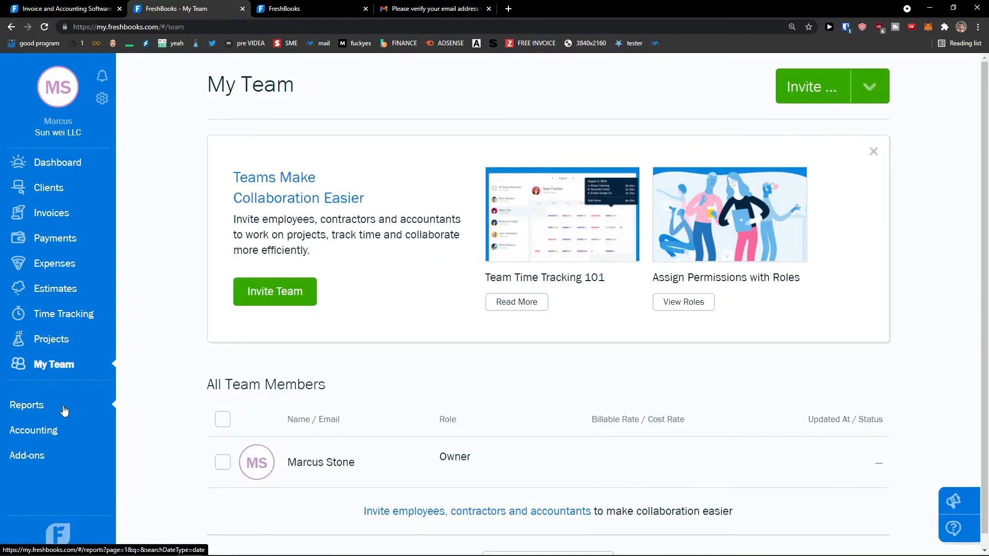
{"action": "left_click", "coordinate": [70, 410]}
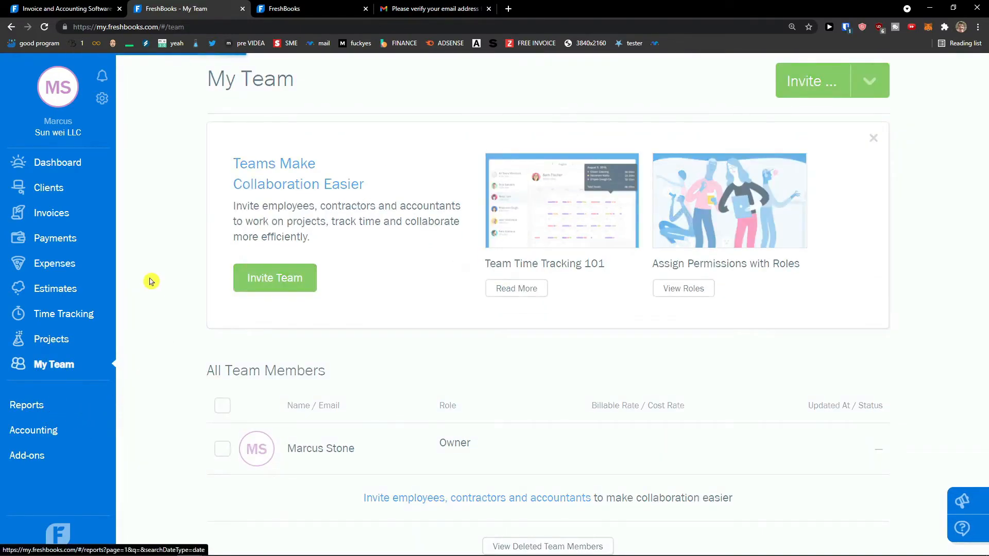
{"action": "left_click", "coordinate": [71, 164]}
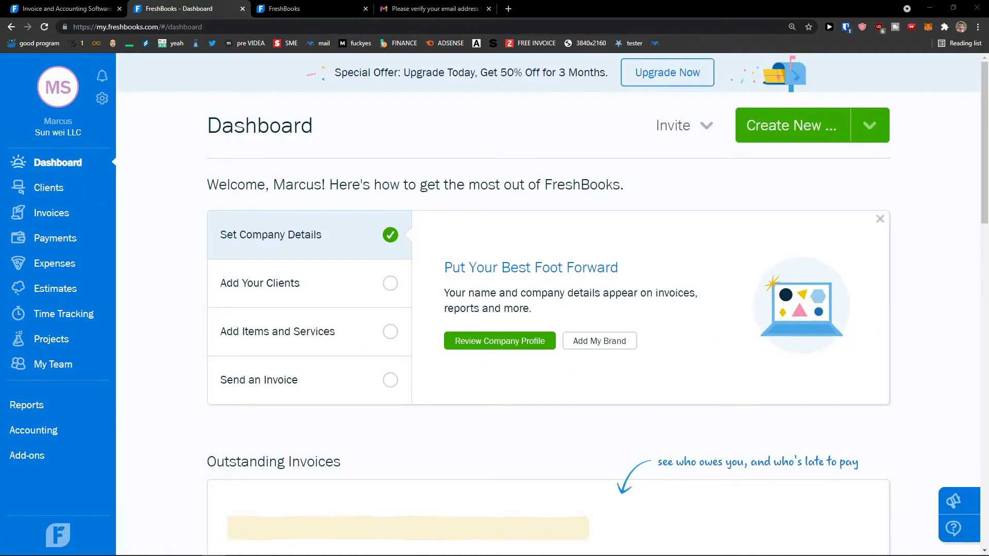
Step: Start a new client from the Clients page and enter the contact's first and last name
{"action": "left_click", "coordinate": [49, 189]}
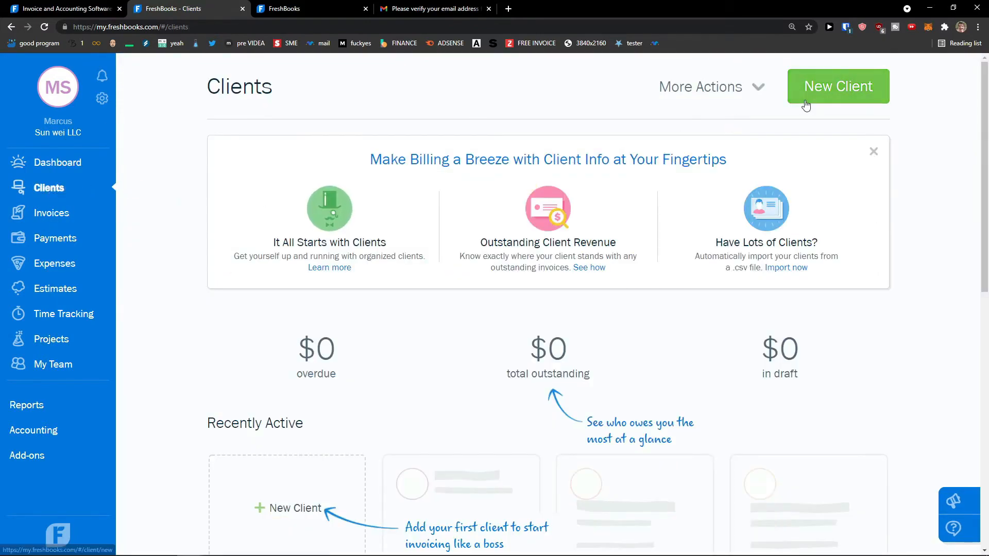
{"action": "left_click", "coordinate": [813, 101]}
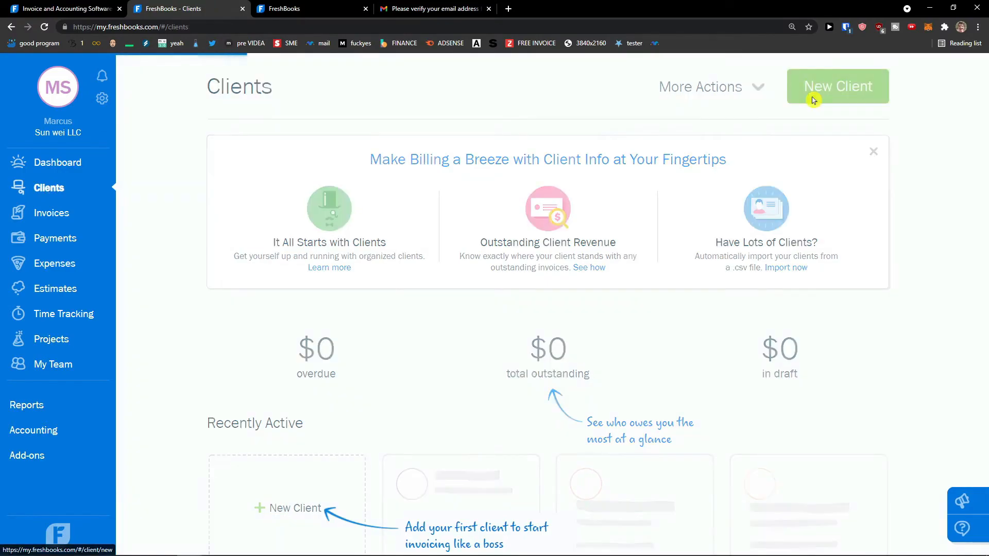
{"action": "left_click", "coordinate": [399, 149]}
{"action": "type", "text": "Marcus"}
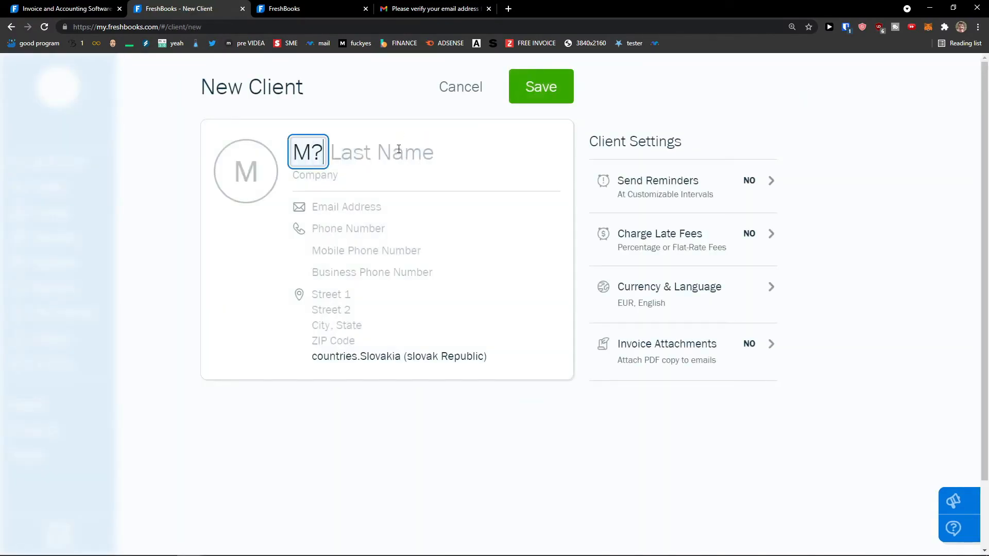
{"action": "key", "text": "Tab"}
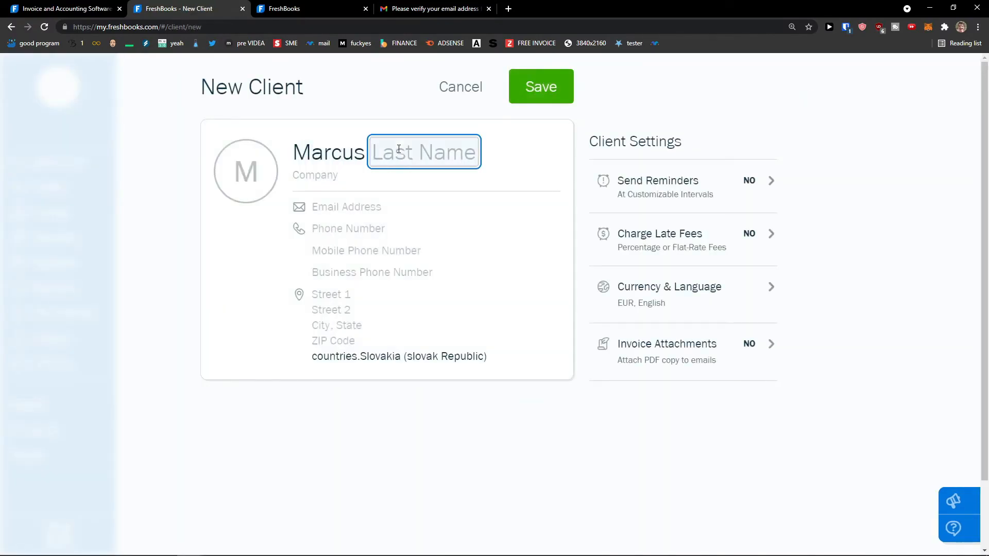
{"action": "type", "text": "Client1"}
Step: Enter company Sun Client and the client's e-mail address
{"action": "left_click", "coordinate": [336, 180]}
{"action": "type", "text": "Sun Client"}
{"action": "left_click", "coordinate": [348, 206]}
{"action": "type", "text": "m"}
{"action": "key", "text": "BackSpace"}
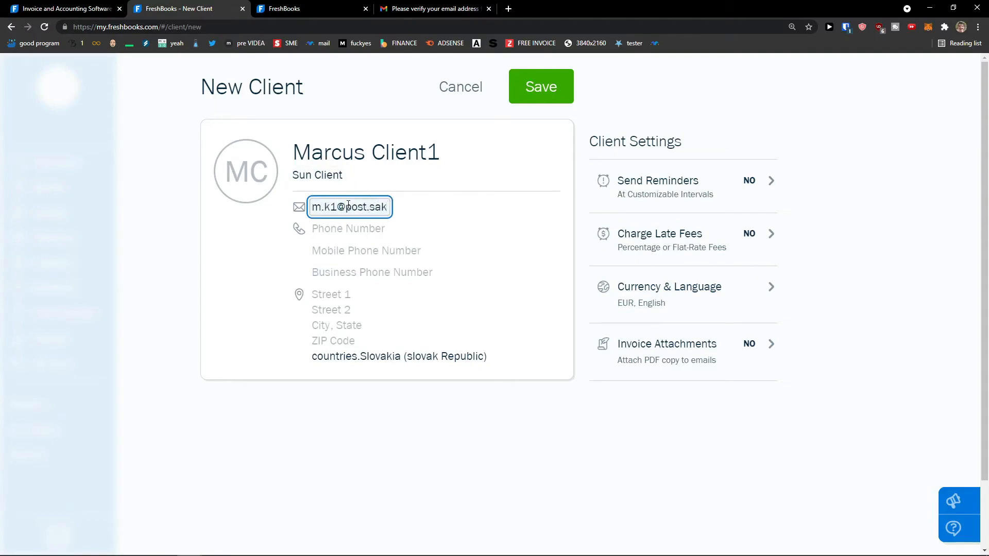
{"action": "left_click", "coordinate": [425, 237]}
{"action": "left_click", "coordinate": [343, 291]}
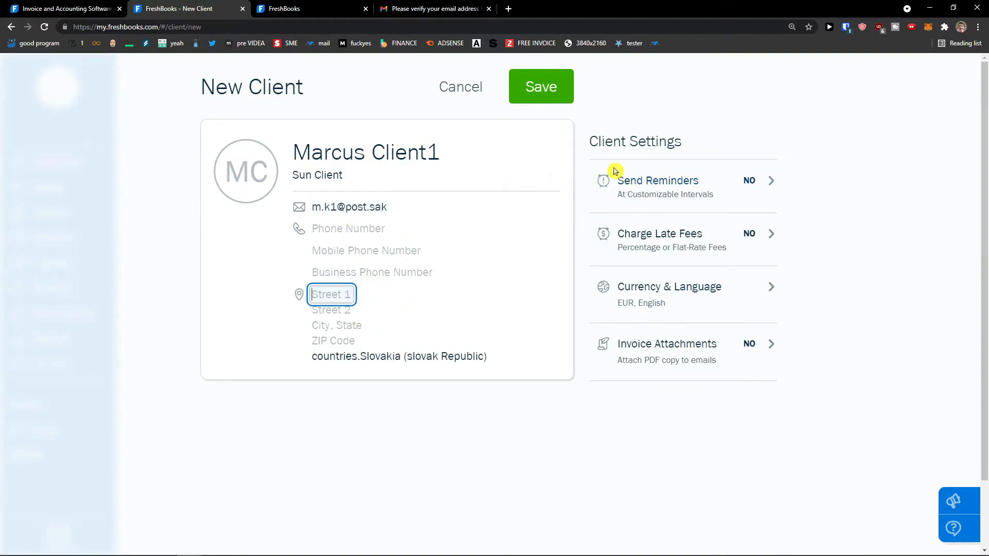
Step: Enable payment reminders at 3 and 15 days after the due date
{"action": "left_click", "coordinate": [712, 190]}
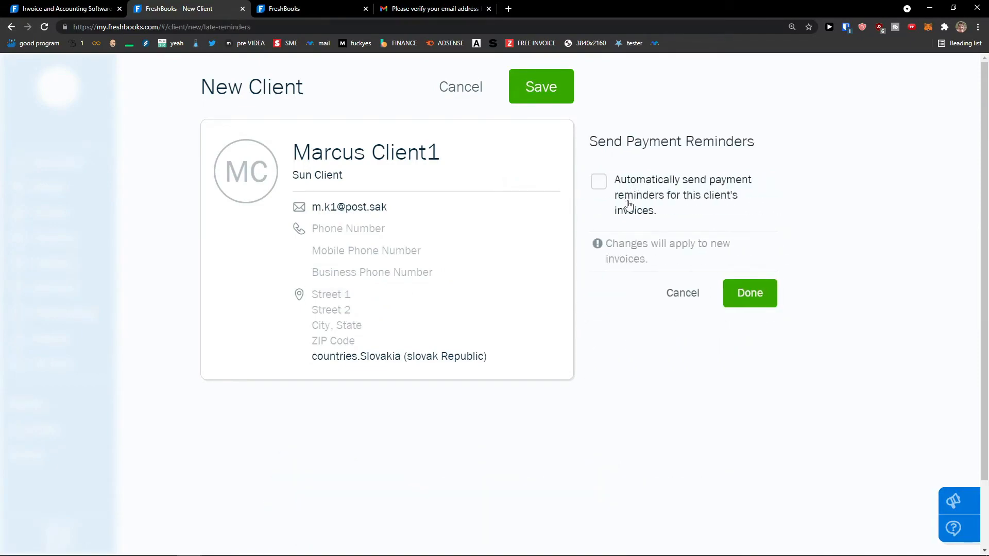
{"action": "left_click", "coordinate": [644, 214]}
{"action": "left_click", "coordinate": [645, 210]}
{"action": "left_click", "coordinate": [644, 209]}
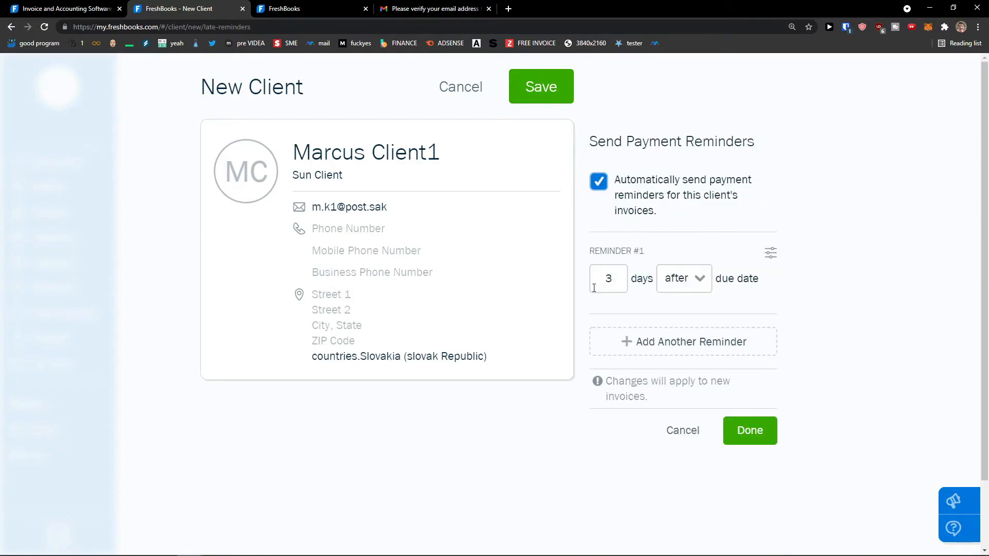
{"action": "left_click", "coordinate": [678, 279]}
{"action": "left_click", "coordinate": [673, 279]}
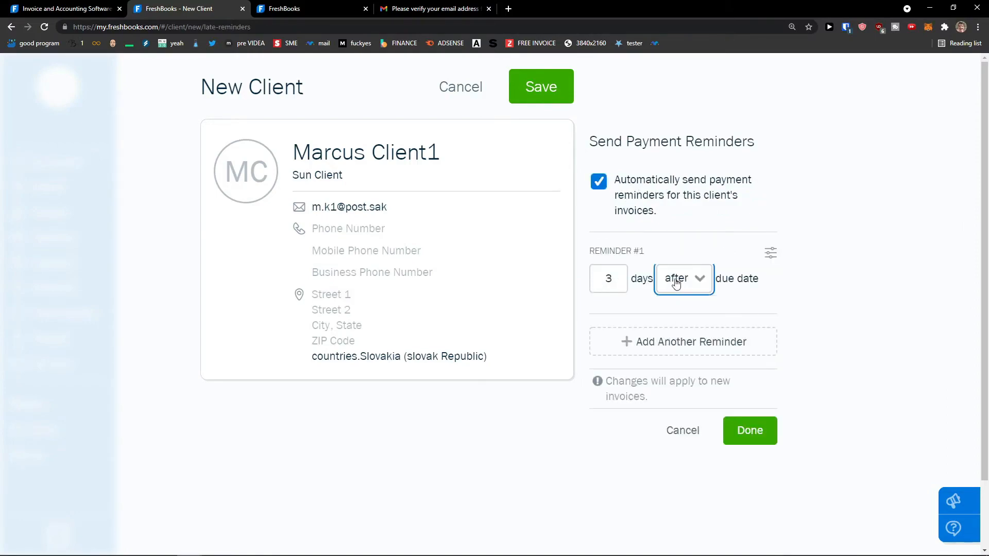
{"action": "left_click", "coordinate": [645, 342]}
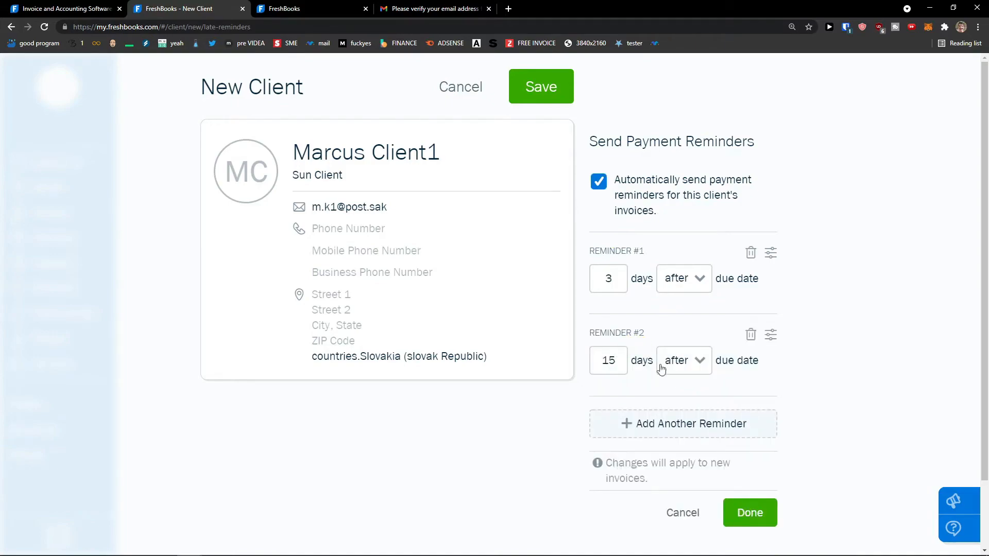
{"action": "left_click", "coordinate": [596, 192]}
{"action": "left_click", "coordinate": [746, 523]}
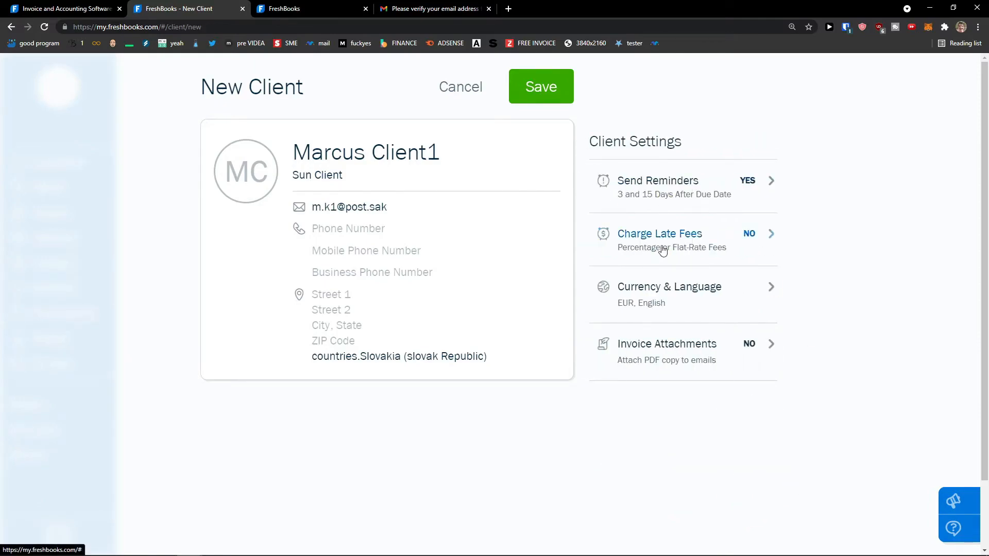
Step: Check late fee and currency/language settings, leaving both unchanged
{"action": "left_click", "coordinate": [699, 238]}
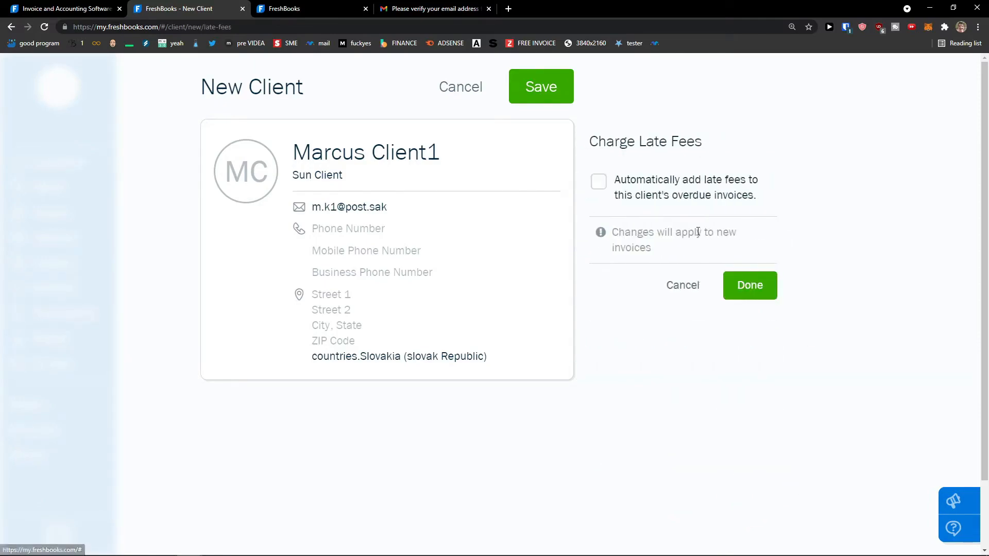
{"action": "left_click", "coordinate": [617, 185]}
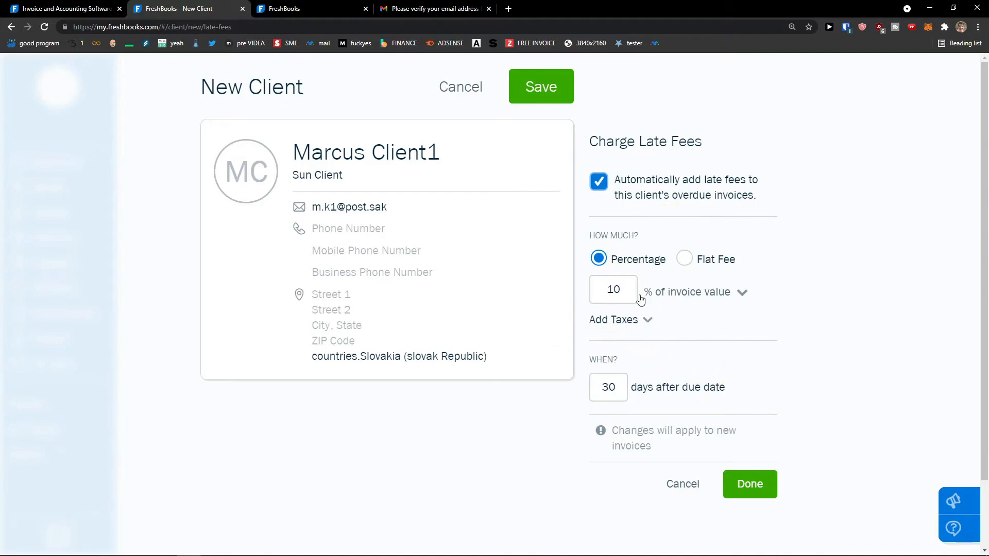
{"action": "left_click", "coordinate": [683, 484]}
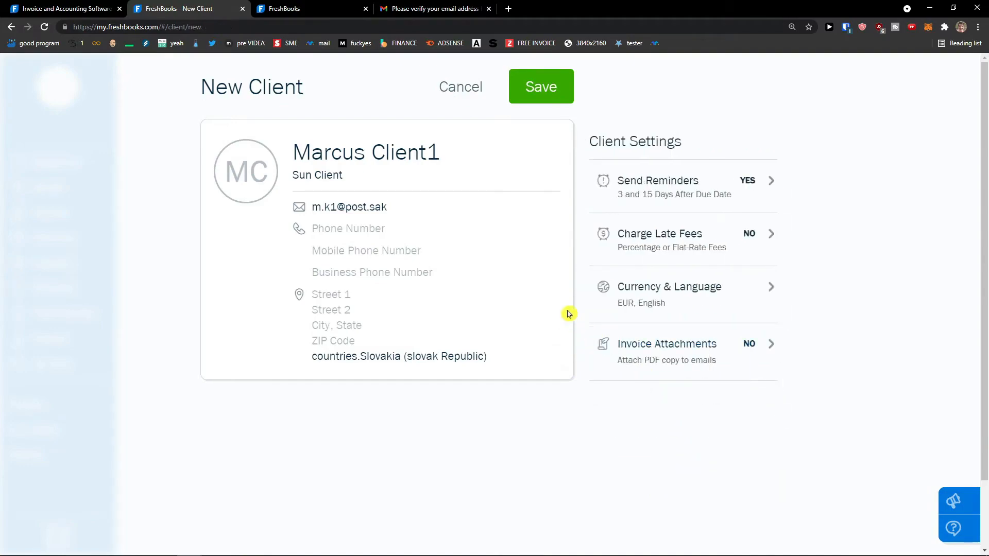
{"action": "left_click", "coordinate": [687, 310]}
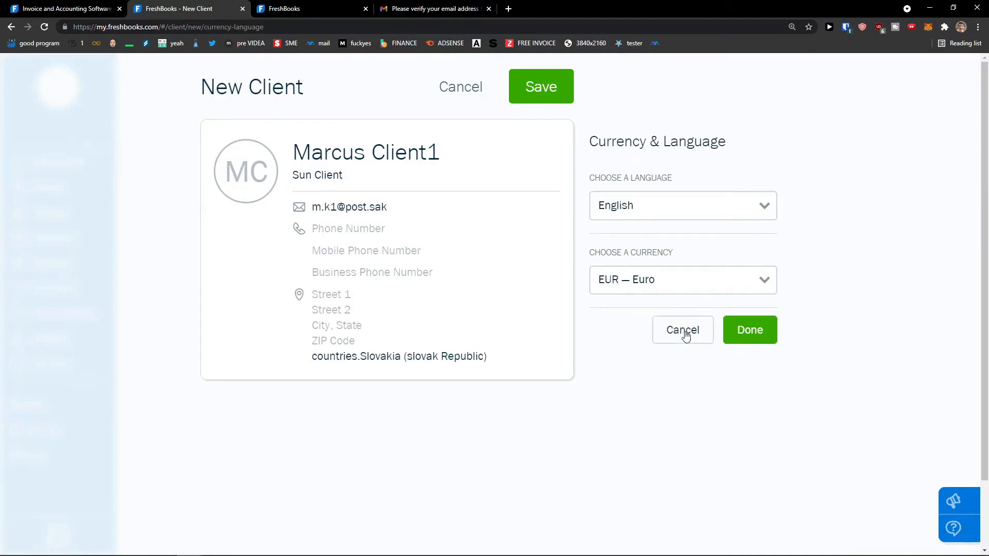
{"action": "left_click", "coordinate": [686, 334]}
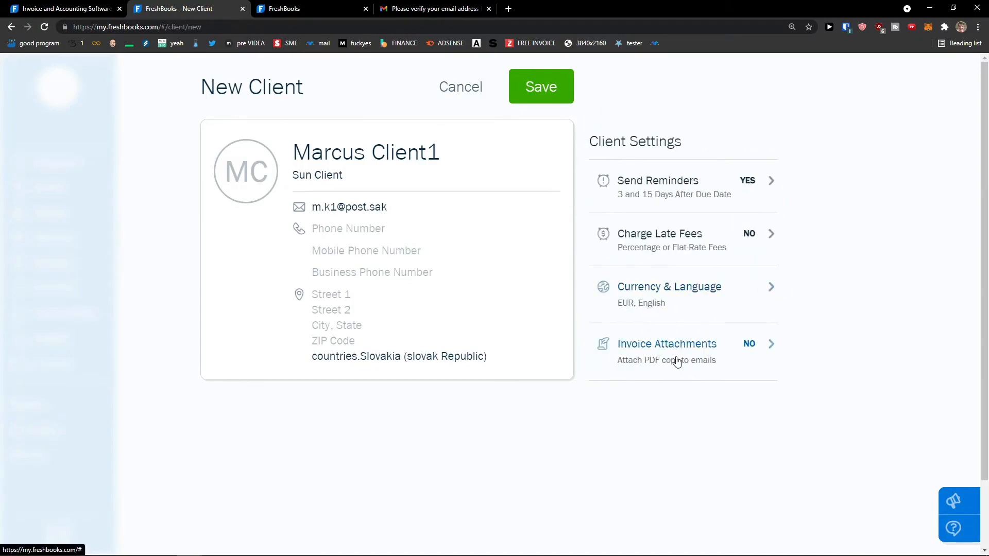
Step: Turn on PDF invoice attachments, save client Sun Client, and check the client list
{"action": "left_click", "coordinate": [677, 350]}
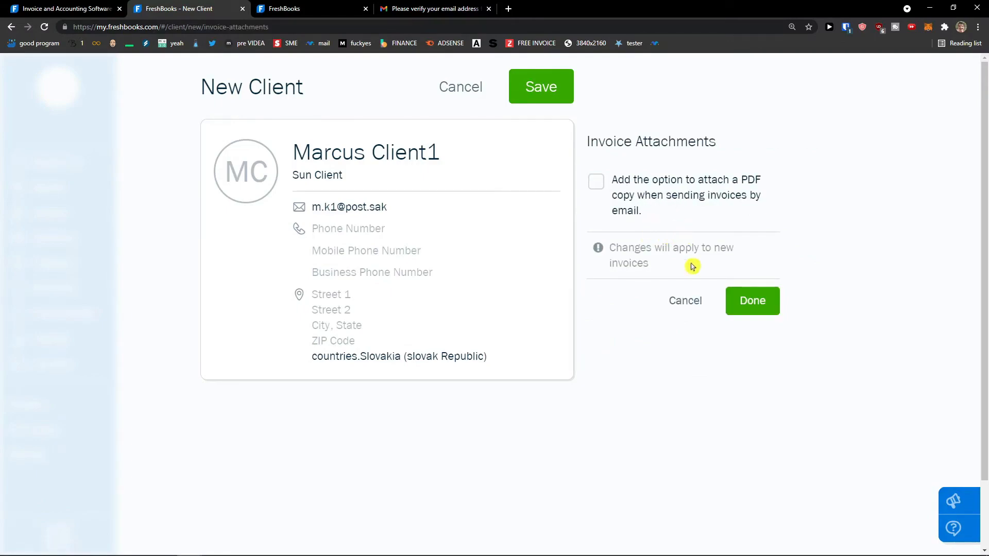
{"action": "left_click", "coordinate": [686, 312]}
{"action": "left_click", "coordinate": [686, 345]}
{"action": "left_click", "coordinate": [644, 214]}
{"action": "left_click", "coordinate": [753, 301]}
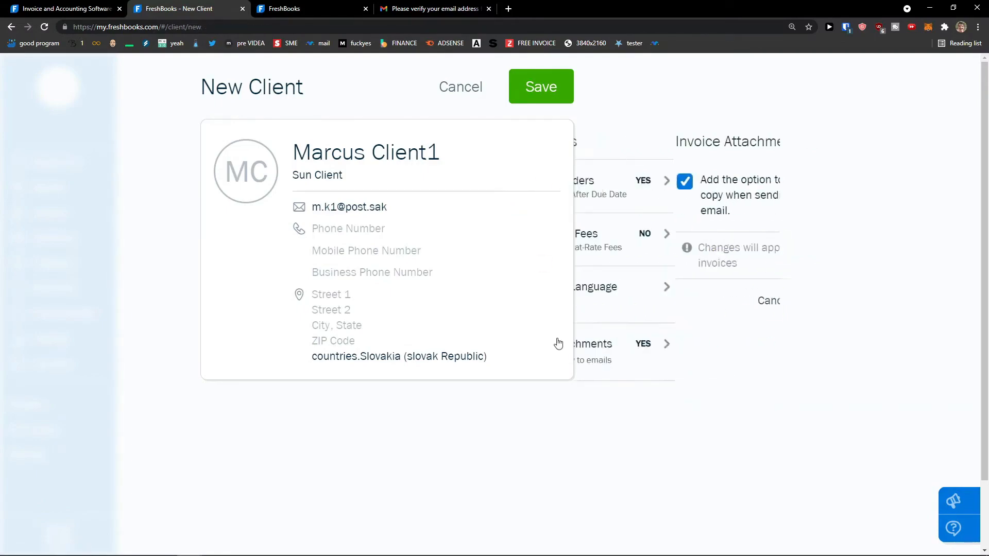
{"action": "left_click", "coordinate": [542, 88]}
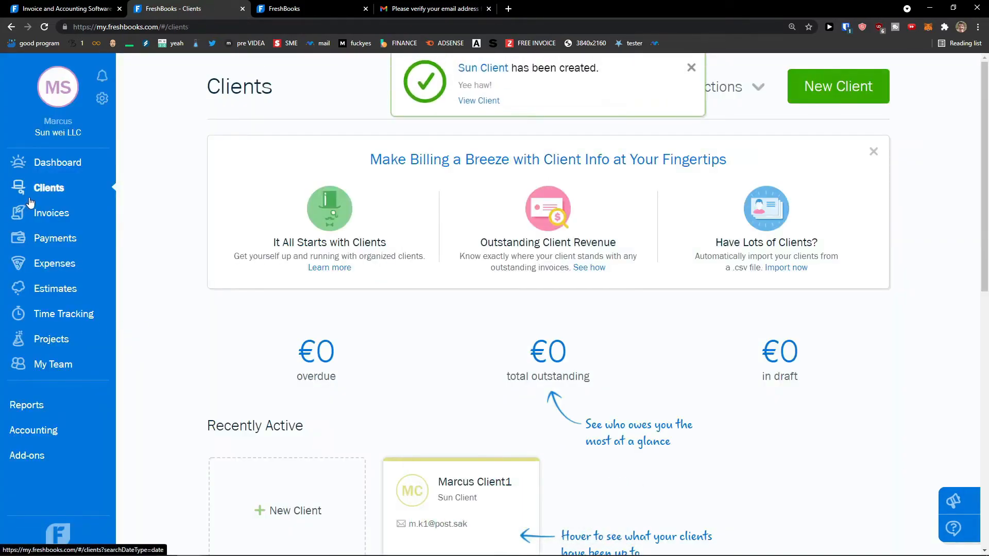
{"action": "scroll", "coordinate": [216, 309], "scroll_direction": "down", "scroll_amount": 8}
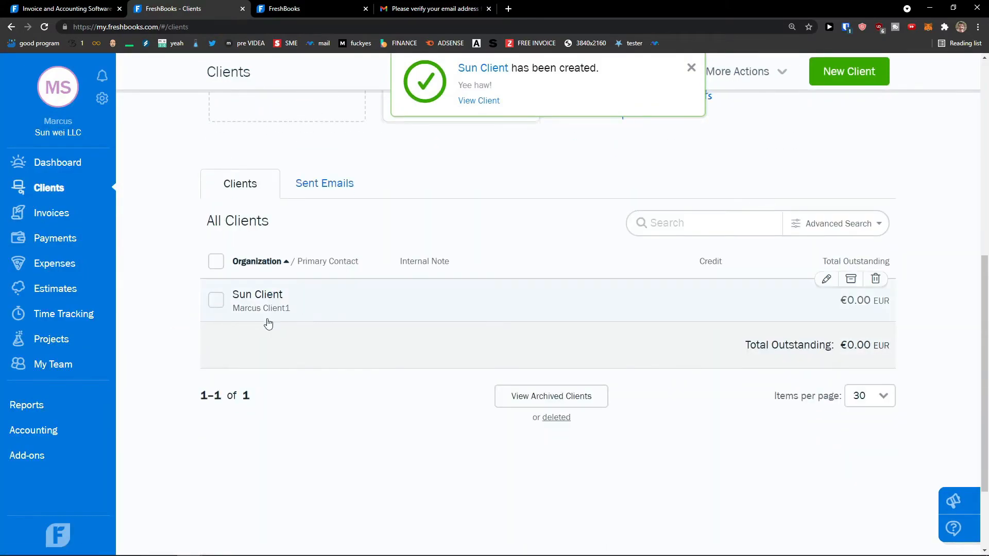
{"action": "scroll", "coordinate": [268, 314], "scroll_direction": "up", "scroll_amount": 2}
{"action": "scroll", "coordinate": [258, 340], "scroll_direction": "down", "scroll_amount": 1}
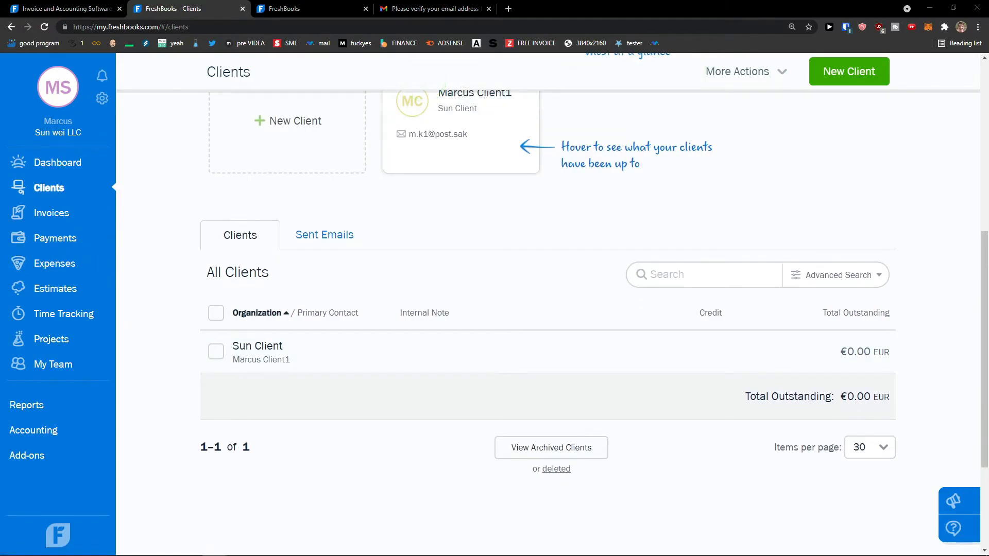
Step: Start a new vendor named Sun Vendor with the contact's first and last name
{"action": "left_click", "coordinate": [55, 263]}
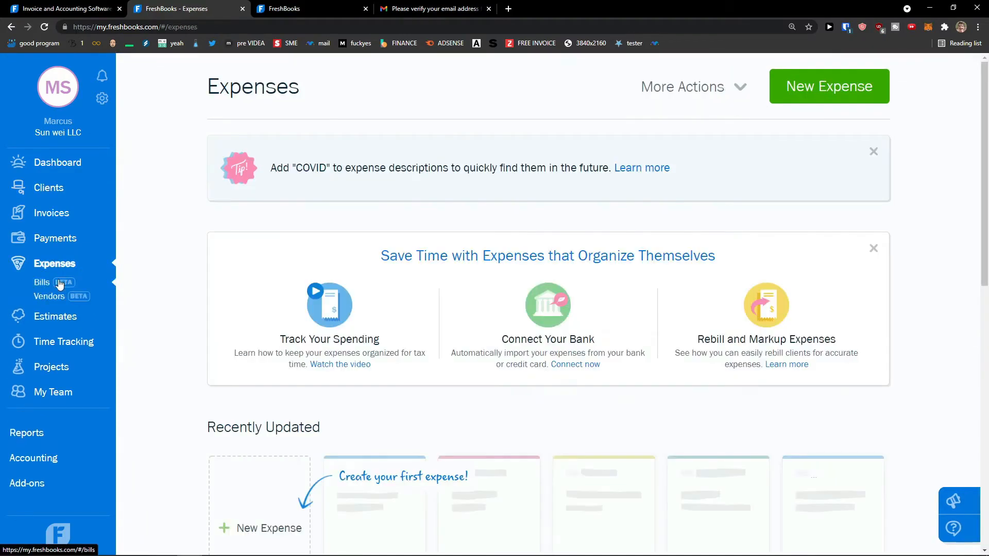
{"action": "left_click", "coordinate": [49, 296]}
{"action": "scroll", "coordinate": [215, 284], "scroll_direction": "down", "scroll_amount": 2}
{"action": "scroll", "coordinate": [212, 280], "scroll_direction": "up", "scroll_amount": 2}
{"action": "left_click", "coordinate": [853, 87]}
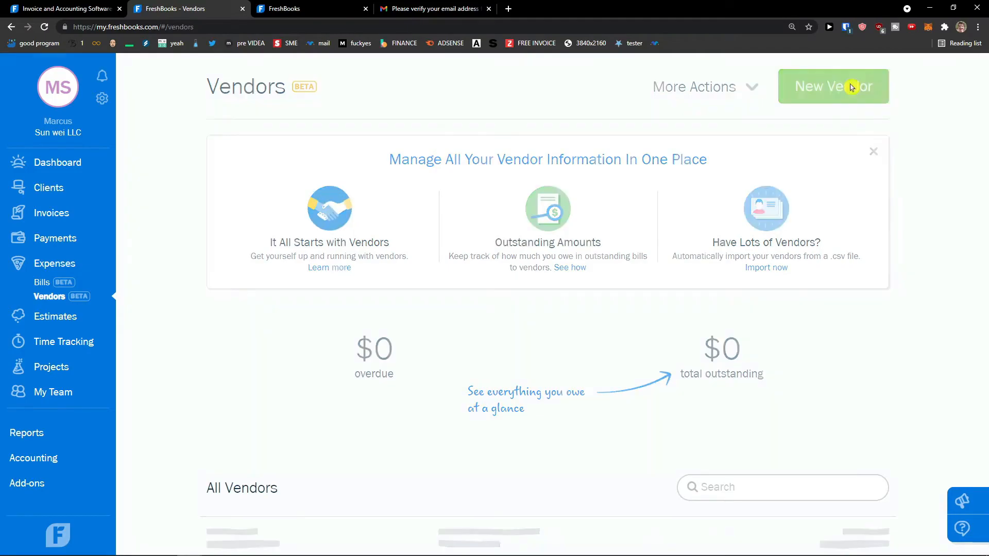
{"action": "left_click", "coordinate": [329, 147]}
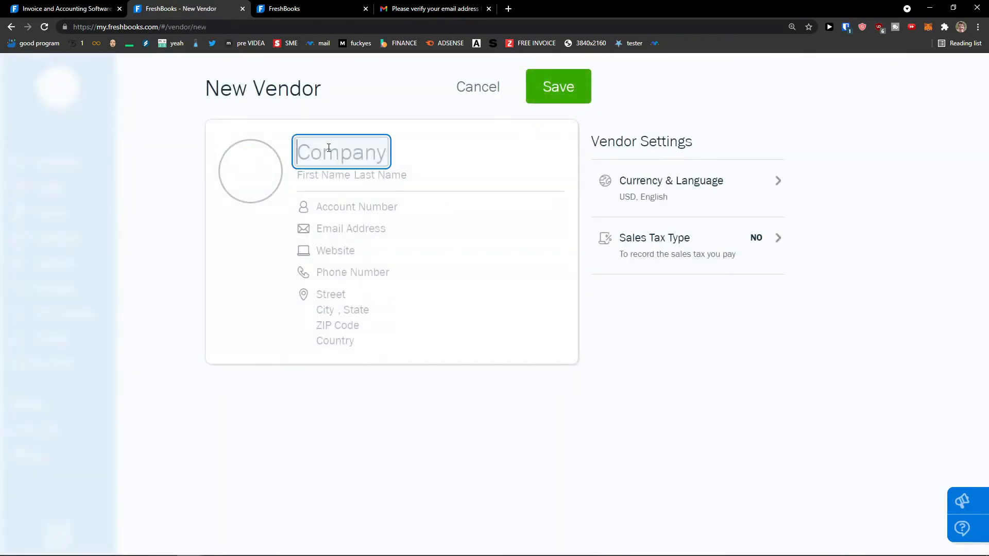
{"action": "type", "text": "Sun Vendor"}
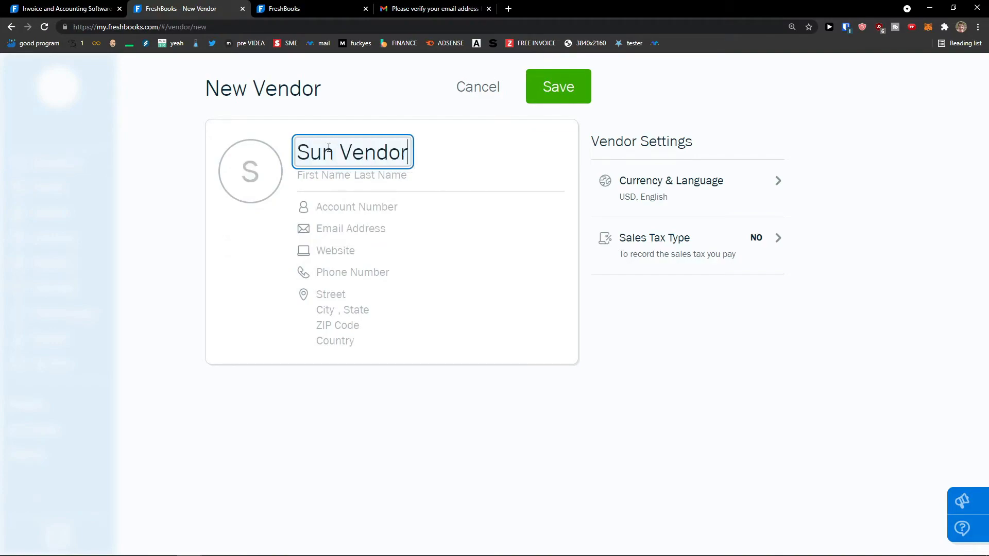
{"action": "key", "text": "Tab"}
{"action": "type", "text": "Marcus"}
{"action": "key", "text": "Tab"}
{"action": "type", "text": "Vendor"}
Step: Leave the remaining contact, currency and sales tax settings empty and save the vendor
{"action": "left_click", "coordinate": [345, 214]}
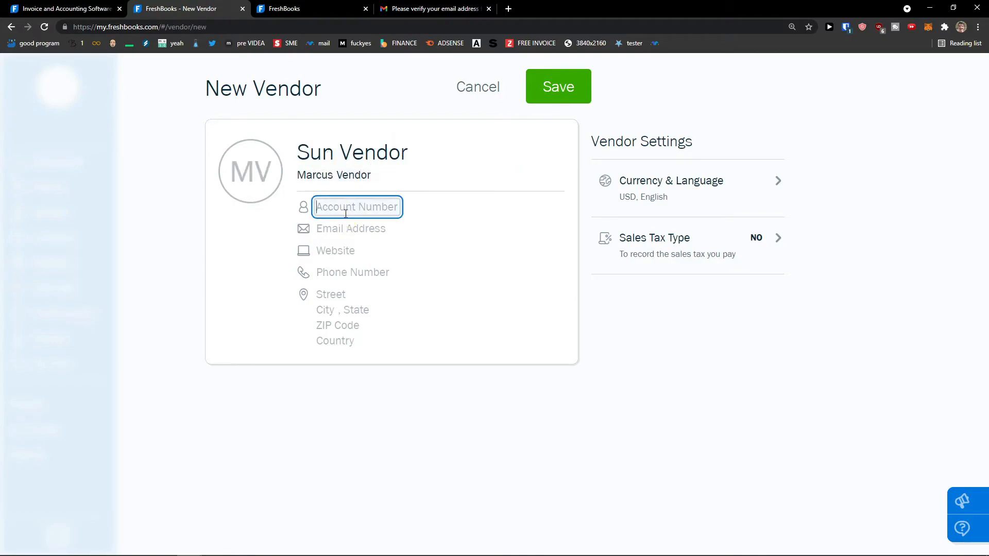
{"action": "left_click", "coordinate": [343, 229]}
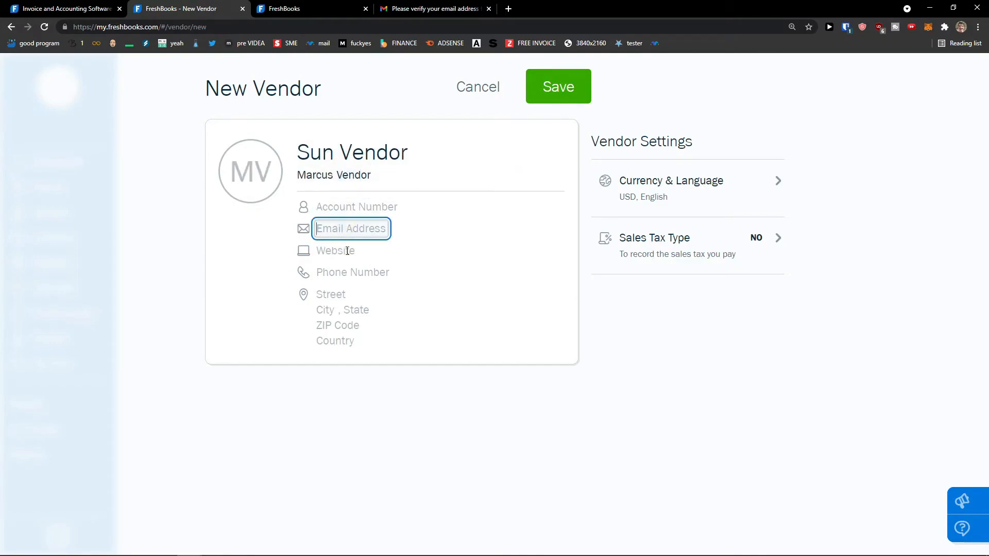
{"action": "left_click", "coordinate": [348, 251]}
{"action": "left_click", "coordinate": [368, 273]}
{"action": "left_click", "coordinate": [369, 293]}
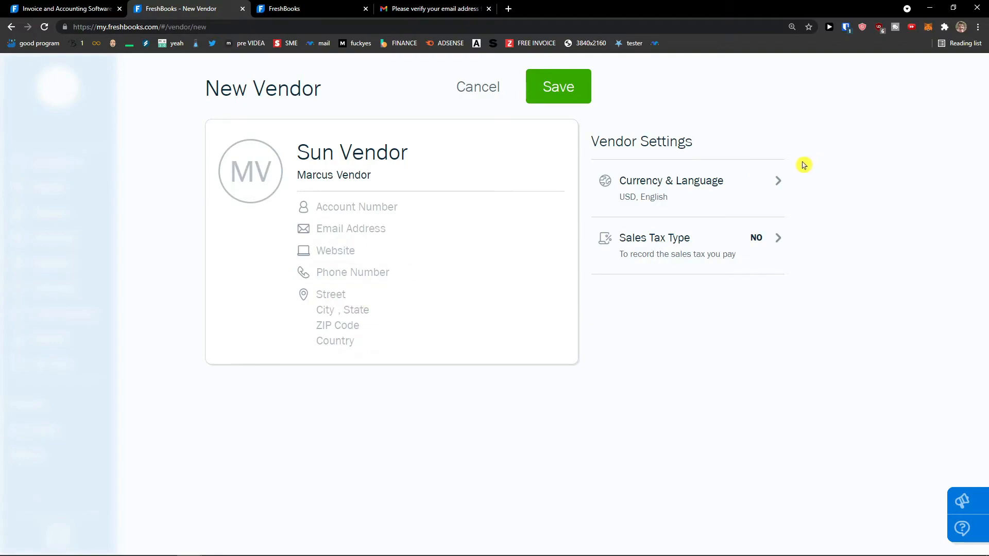
{"action": "left_click", "coordinate": [733, 186]}
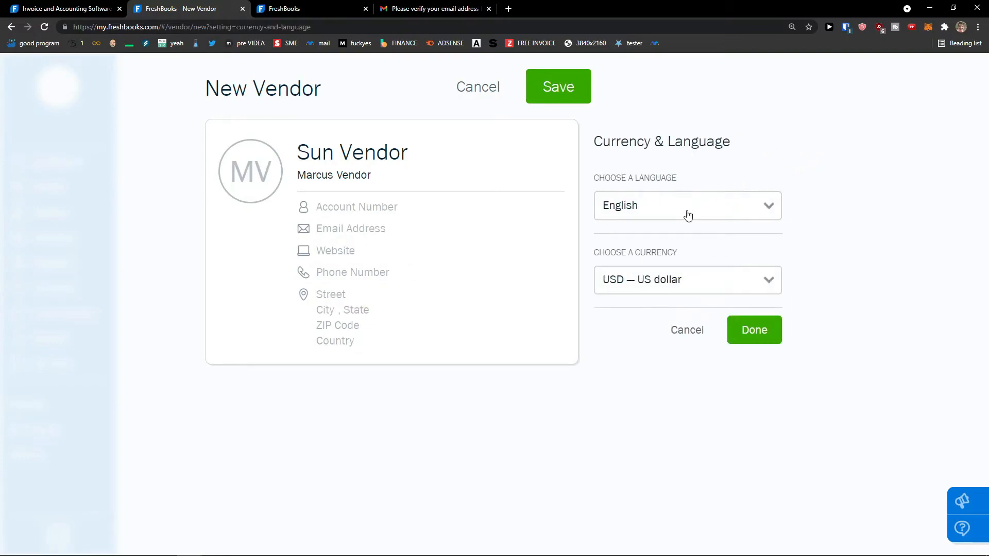
{"action": "left_click", "coordinate": [688, 332]}
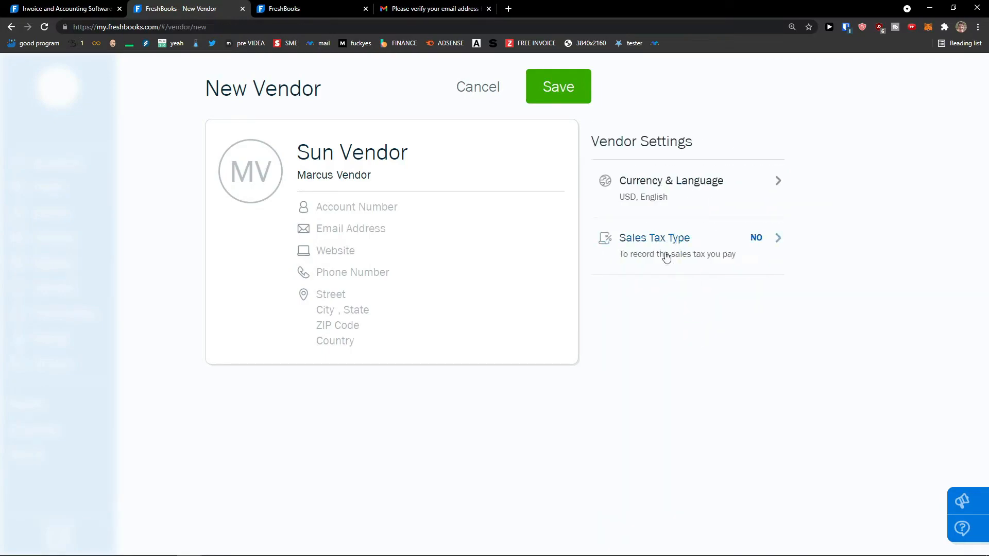
{"action": "left_click", "coordinate": [701, 260]}
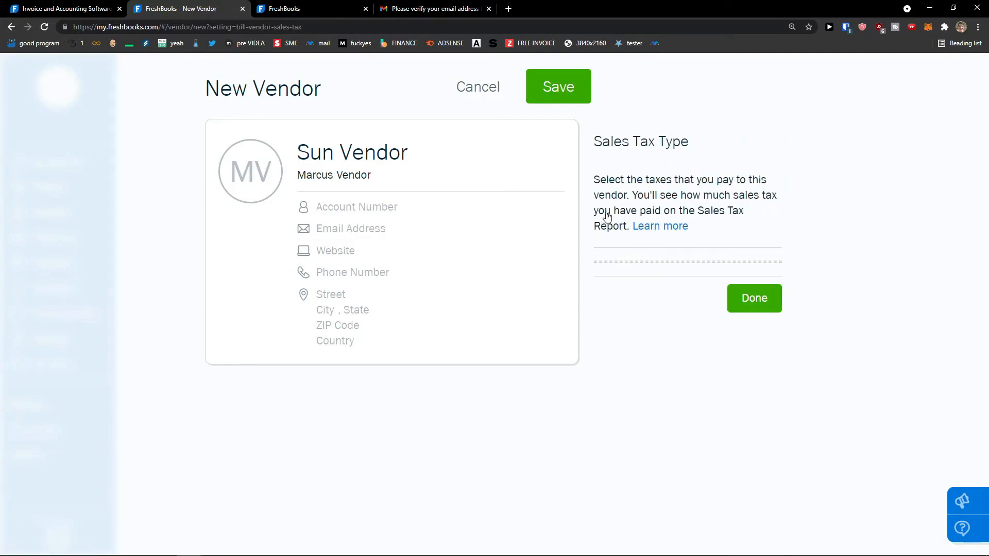
{"action": "left_click", "coordinate": [735, 299]}
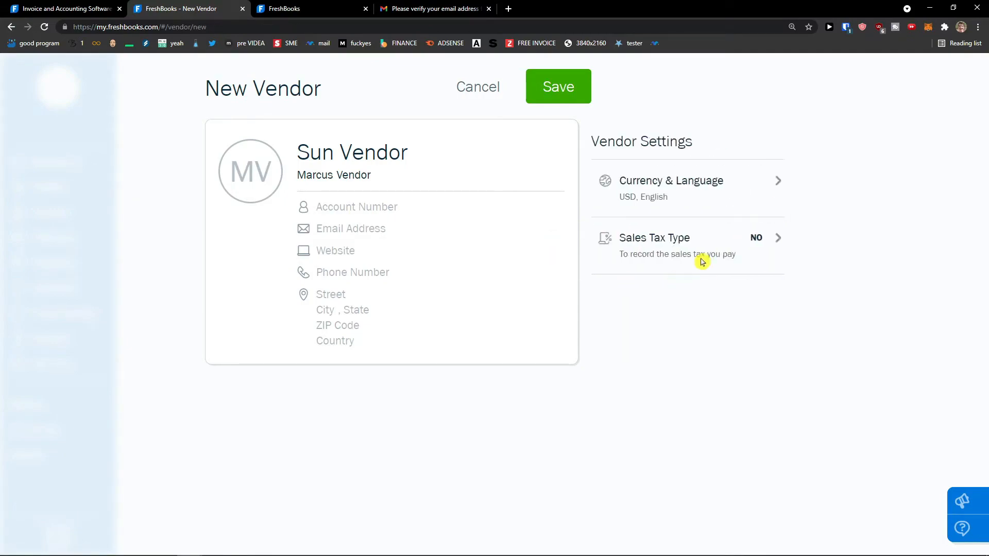
{"action": "left_click", "coordinate": [556, 91]}
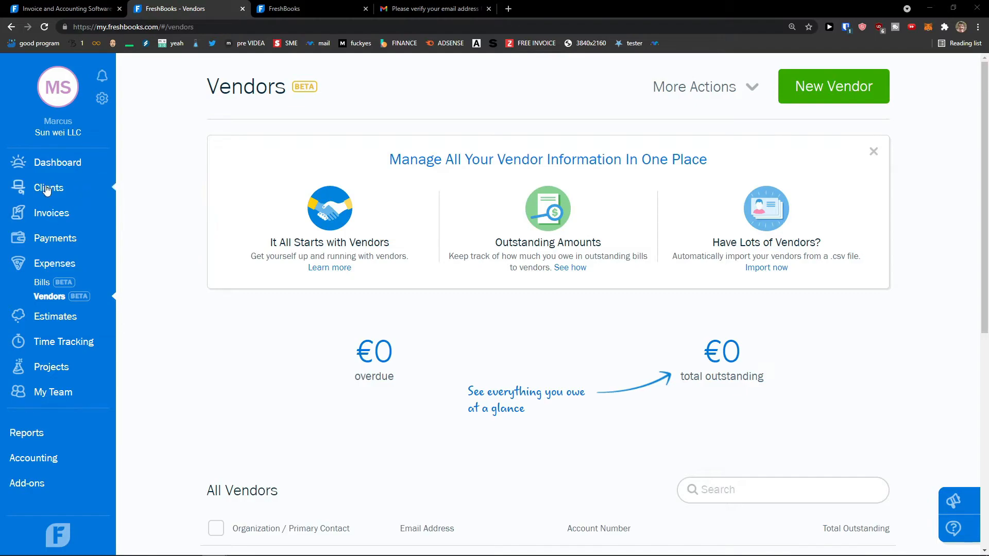
Step: Reach Items & Services via the Dashboard setup step and start a new item
{"action": "left_click", "coordinate": [61, 164]}
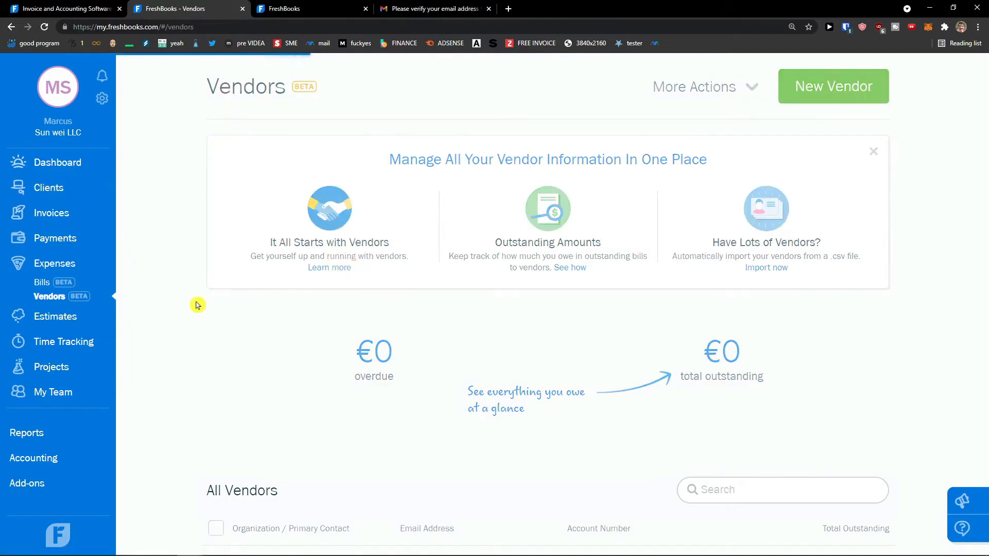
{"action": "left_click", "coordinate": [292, 339]}
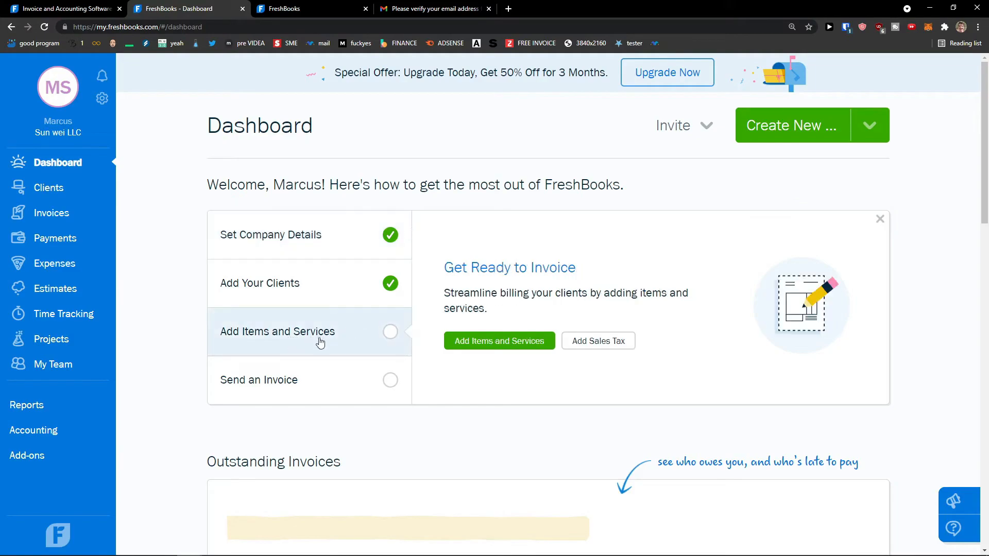
{"action": "left_click", "coordinate": [476, 343]}
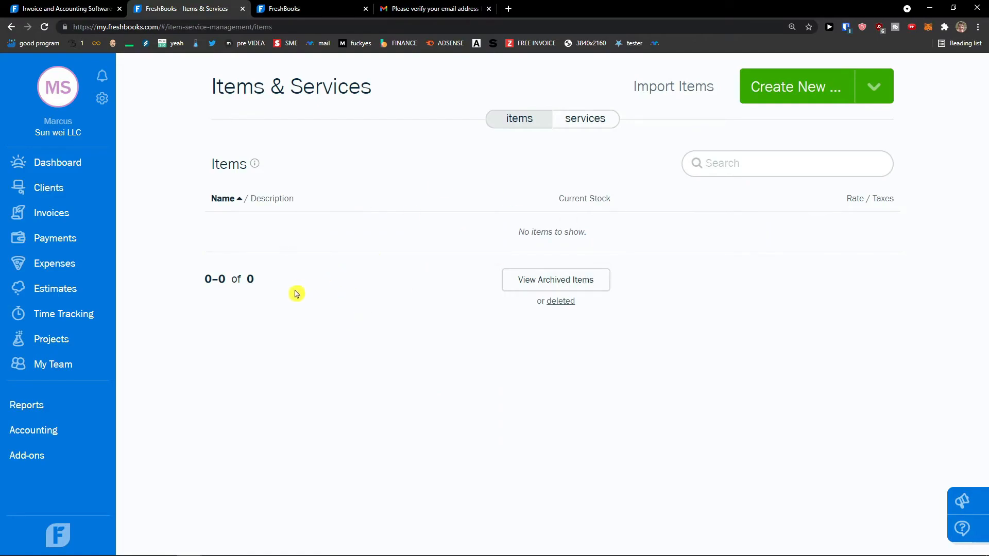
{"action": "left_click", "coordinate": [787, 95]}
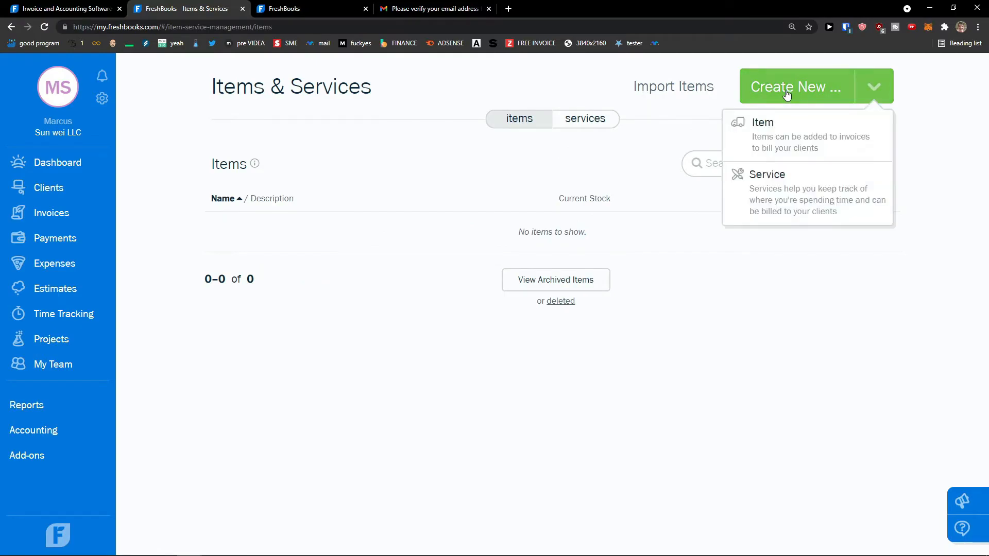
{"action": "left_click", "coordinate": [767, 148]}
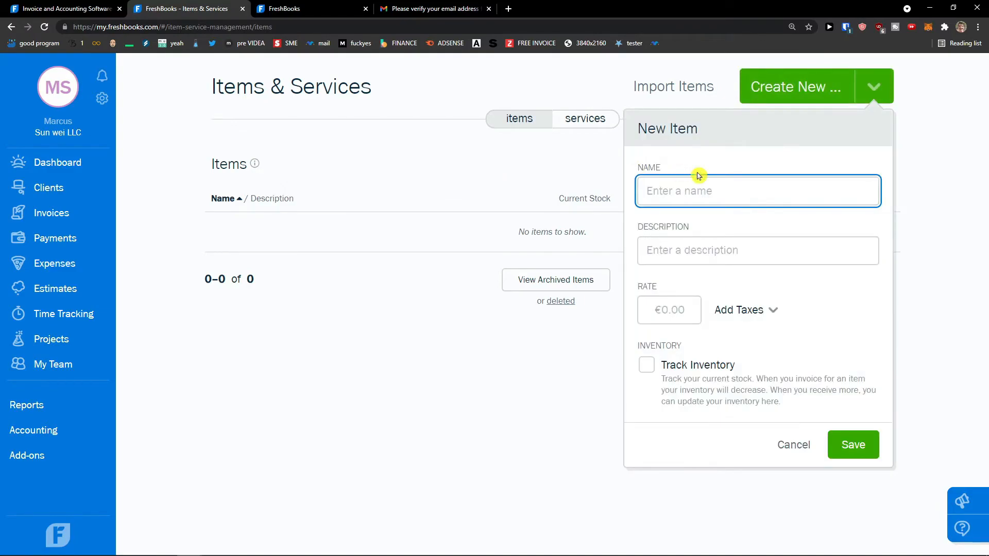
Step: Create item Camera, described as camera for recording, at rate 100
{"action": "type", "text": "Mar"}
{"action": "key", "text": "BackSpace"}
{"action": "type", "text": "Cam"}
{"action": "key", "text": "Tab"}
{"action": "type", "text": "This is a camera"}
{"action": "key", "text": "ctrl+a"}
{"action": "type", "text": "c"}
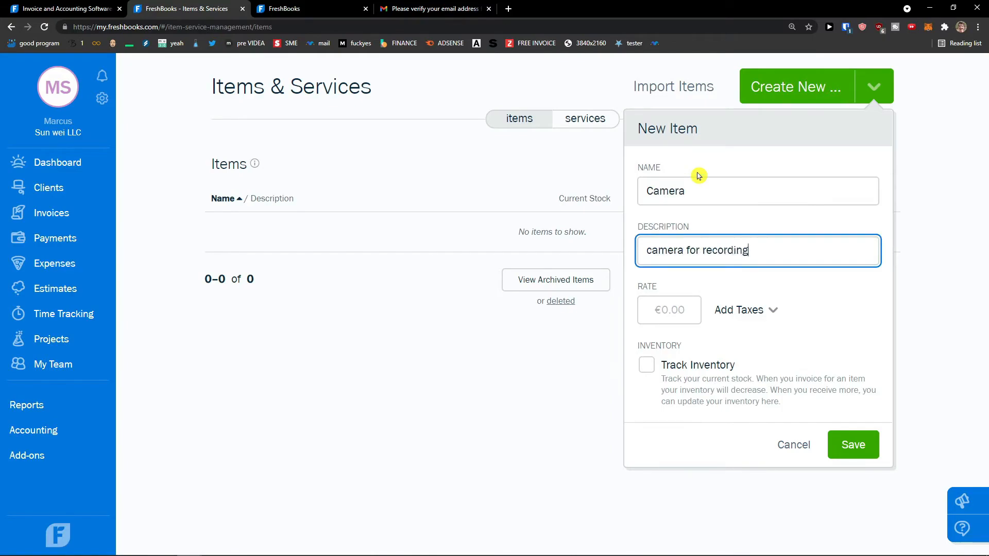
{"action": "left_click", "coordinate": [677, 312]}
{"action": "type", "text": "100"}
{"action": "left_click", "coordinate": [770, 353]}
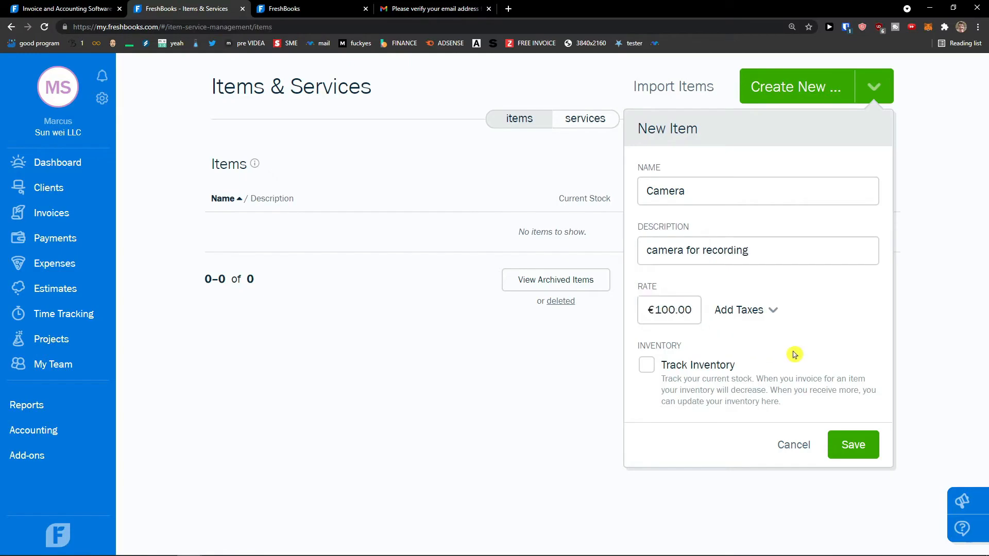
{"action": "left_click", "coordinate": [856, 448]}
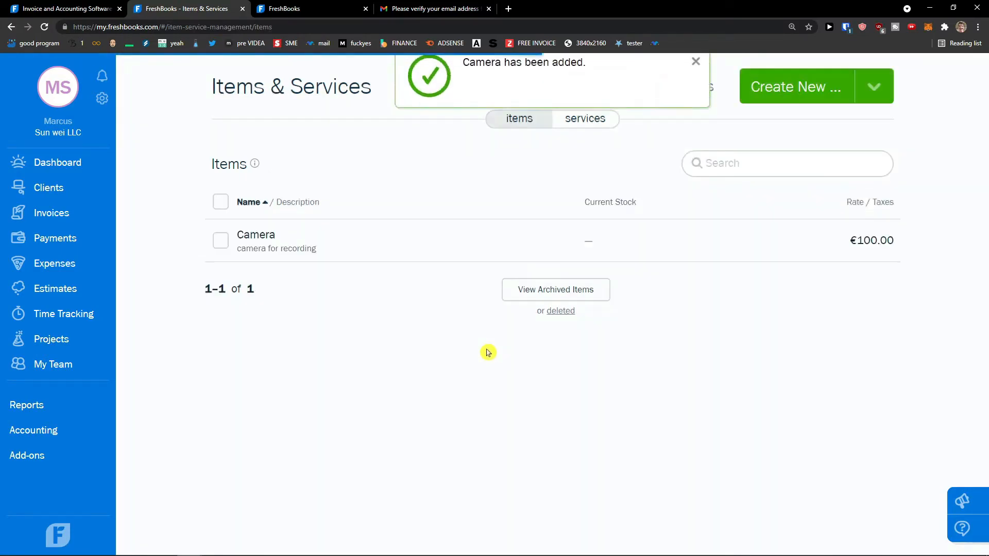
Step: Create a new service Youtube Tutorials, described as Video tutorials, at rate 200
{"action": "left_click", "coordinate": [875, 87]}
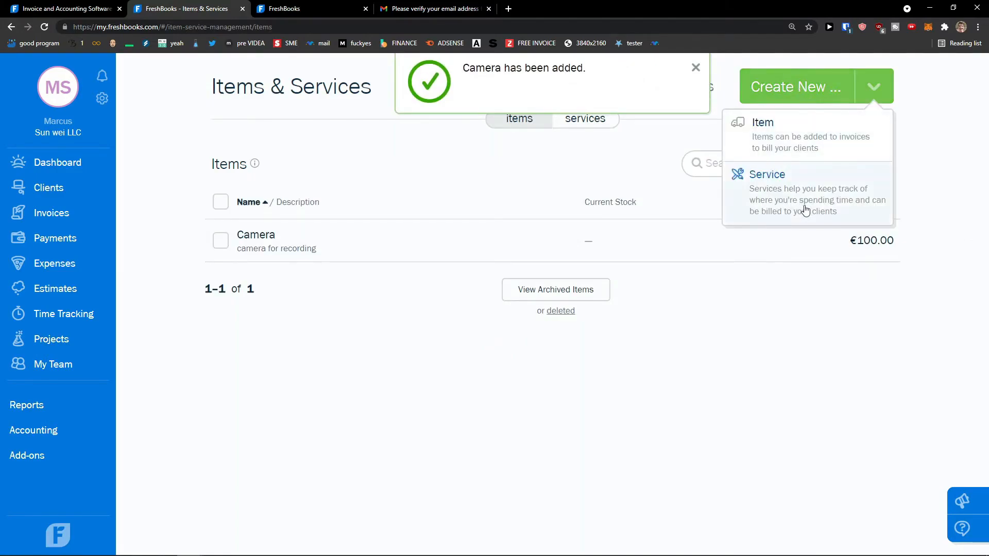
{"action": "left_click", "coordinate": [768, 193]}
{"action": "type", "text": "Youtube"}
{"action": "key", "text": "Tab"}
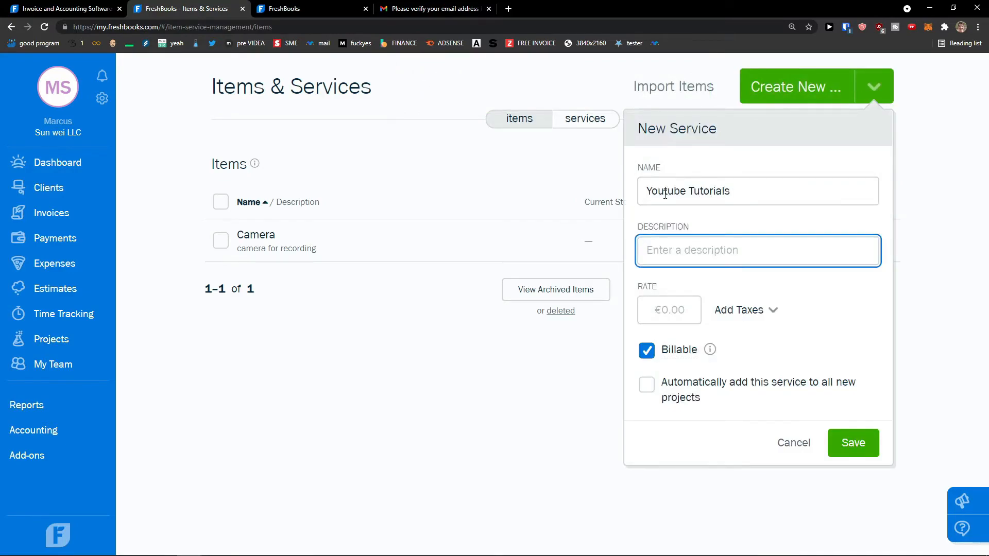
{"action": "type", "text": "Video tutorials"}
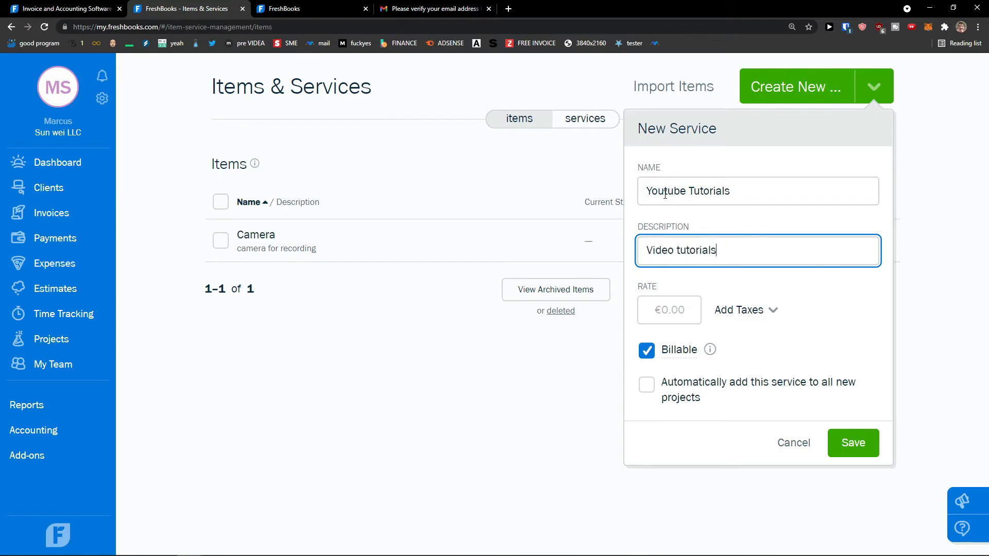
{"action": "left_click", "coordinate": [675, 300]}
{"action": "type", "text": "200"}
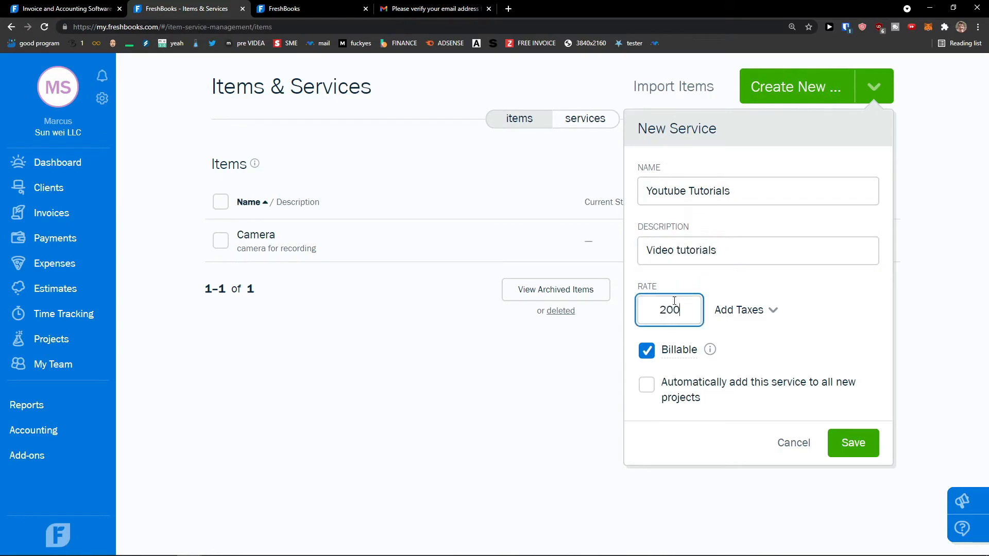
Step: Dismiss the tax options without adding a tax and save the service
{"action": "left_click", "coordinate": [759, 316]}
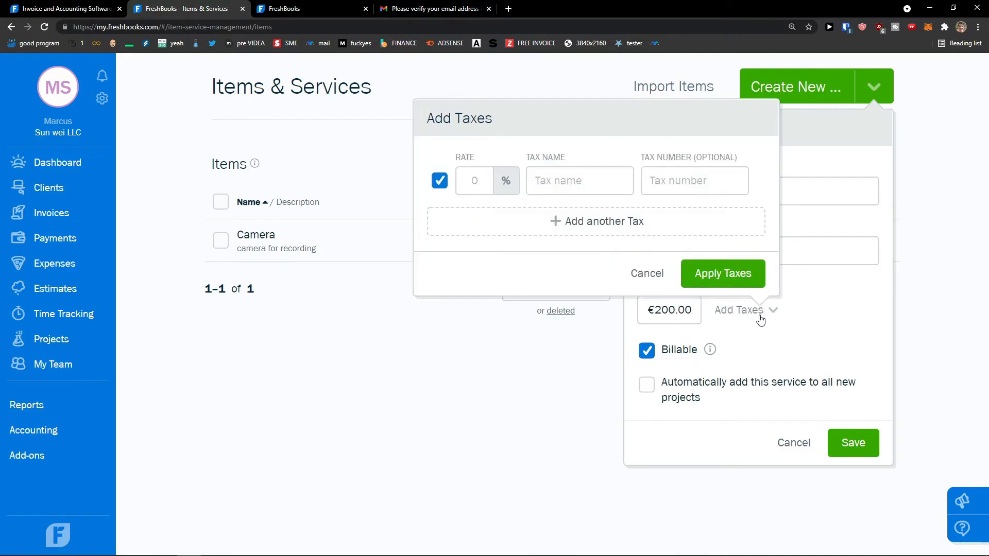
{"action": "left_click", "coordinate": [569, 184]}
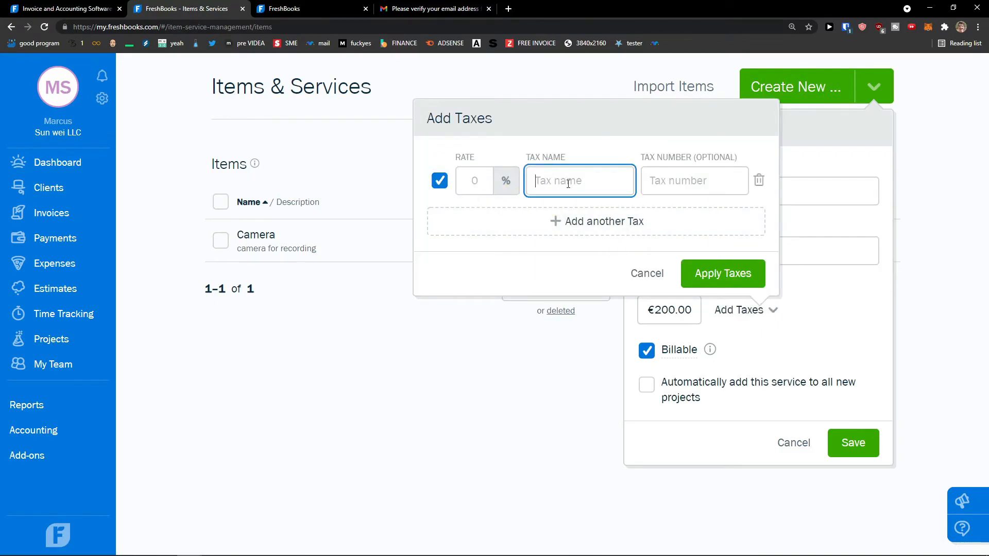
{"action": "left_click", "coordinate": [672, 184]}
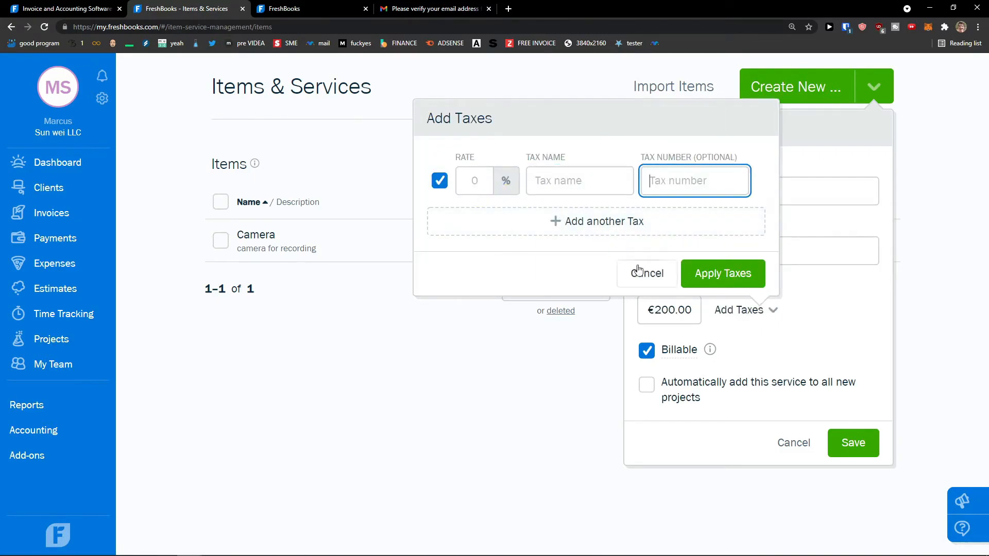
{"action": "left_click", "coordinate": [643, 281]}
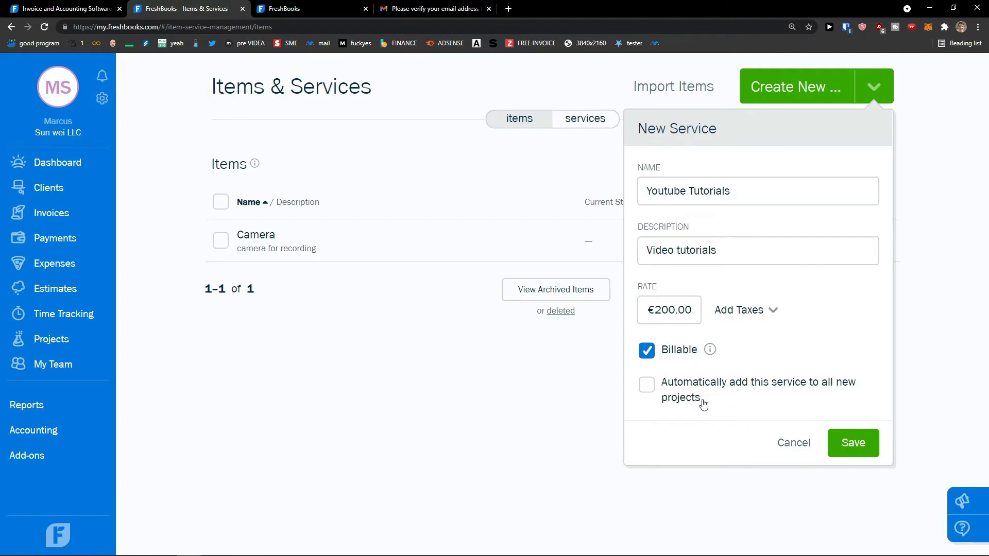
{"action": "left_click", "coordinate": [849, 443]}
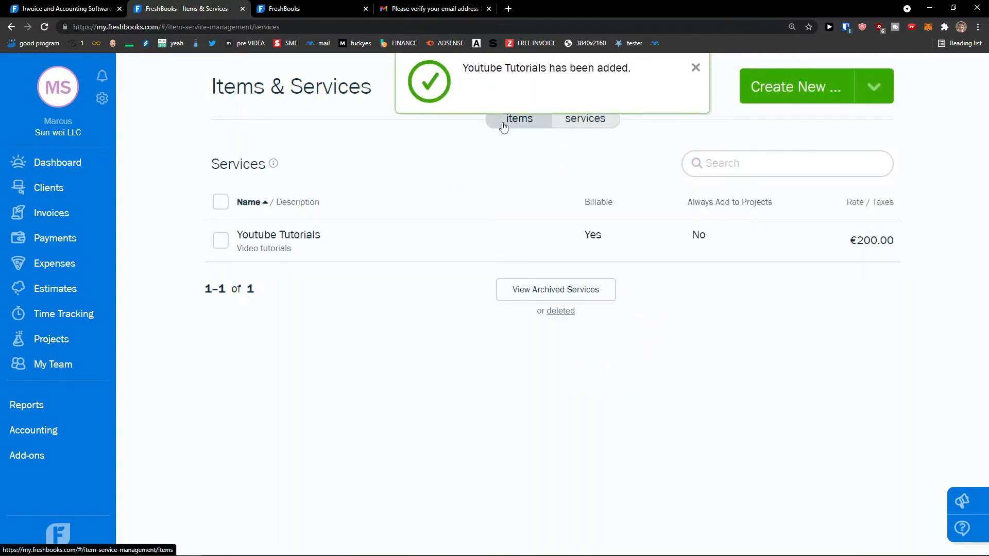
Step: Go from the dashboard to Invoices and start a new invoice
{"action": "left_click", "coordinate": [71, 174]}
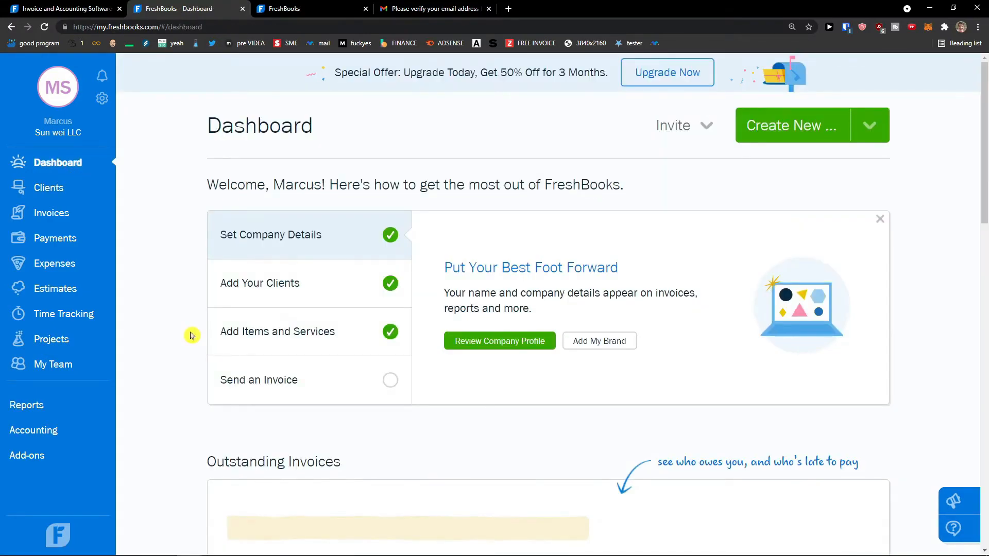
{"action": "scroll", "coordinate": [191, 336], "scroll_direction": "down", "scroll_amount": 1}
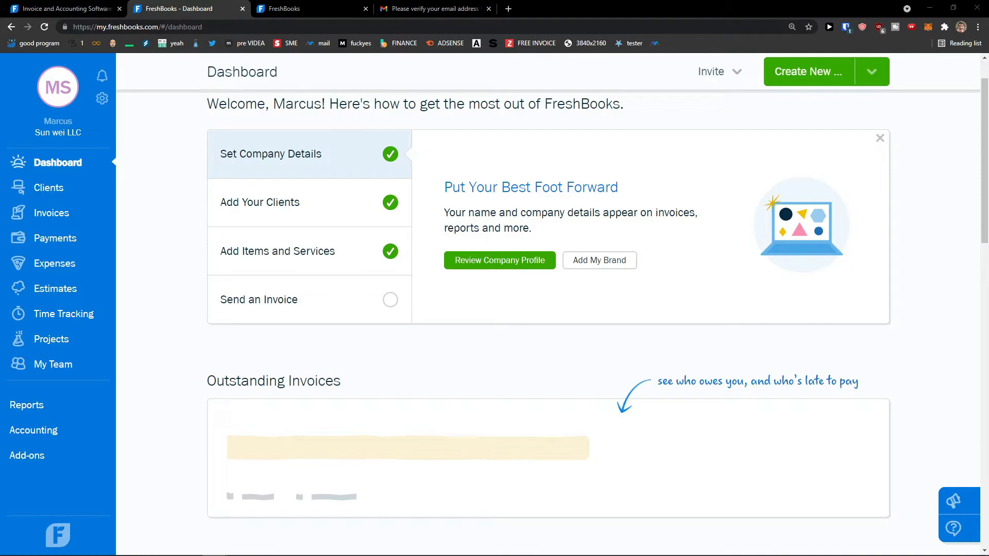
{"action": "left_click", "coordinate": [59, 216]}
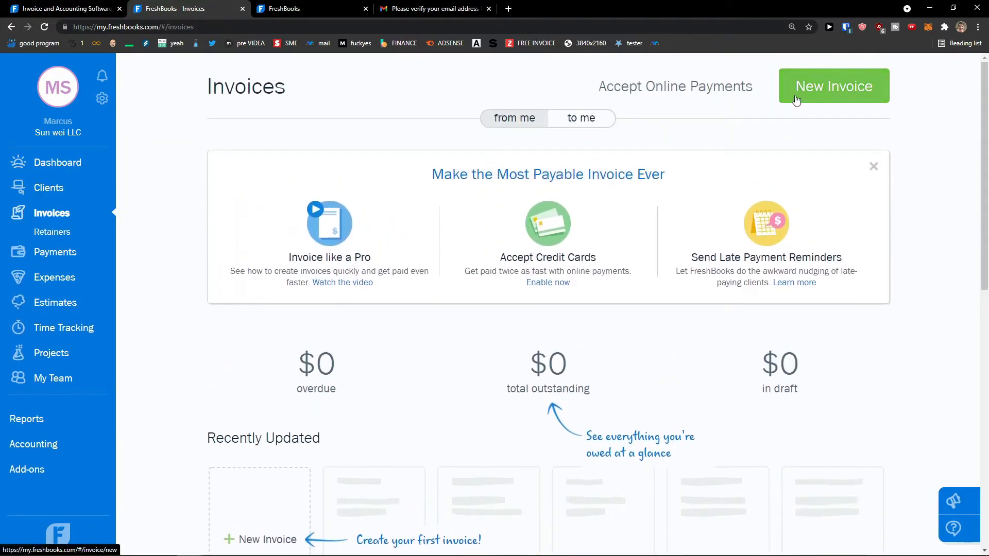
{"action": "left_click", "coordinate": [796, 98]}
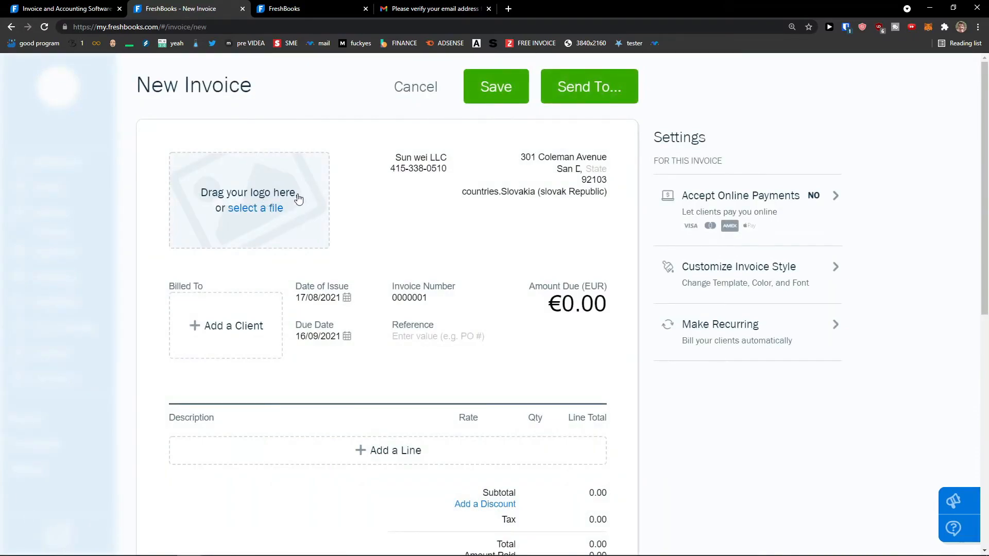
Step: Upload the mountain-lake quote image as the invoice logo and complete the company's city
{"action": "left_click", "coordinate": [298, 198]}
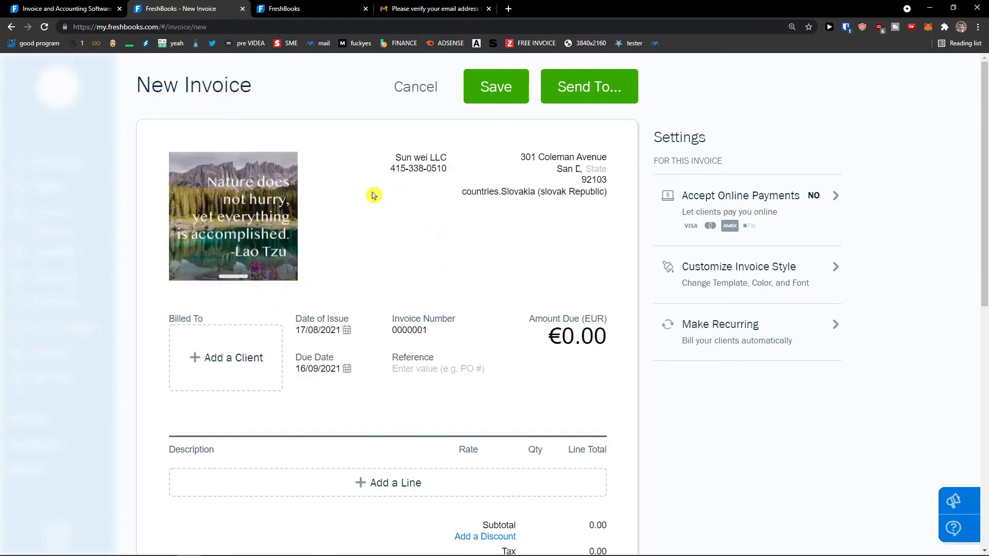
{"action": "left_click", "coordinate": [398, 158]}
{"action": "left_click", "coordinate": [574, 172]}
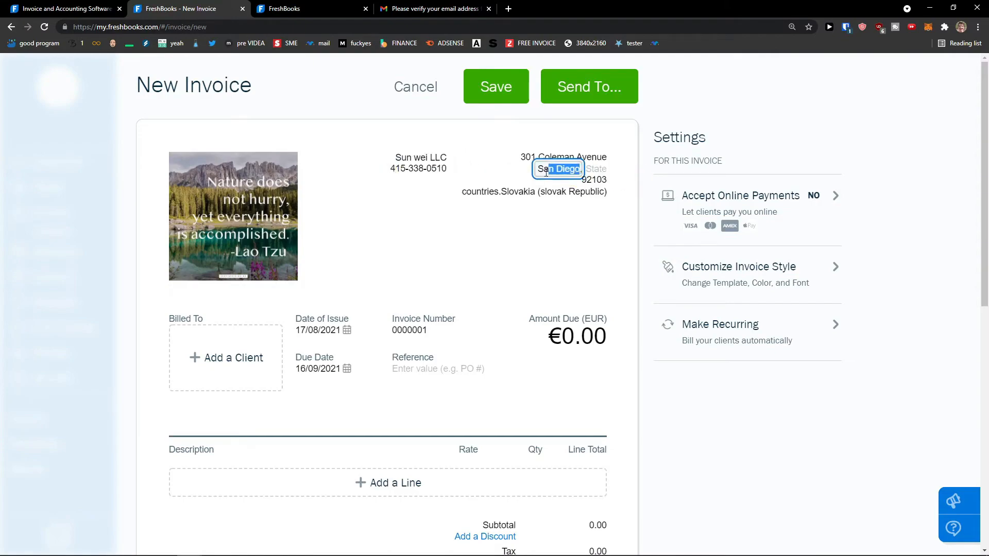
{"action": "left_click", "coordinate": [538, 215]}
{"action": "scroll", "coordinate": [245, 278], "scroll_direction": "down", "scroll_amount": 1}
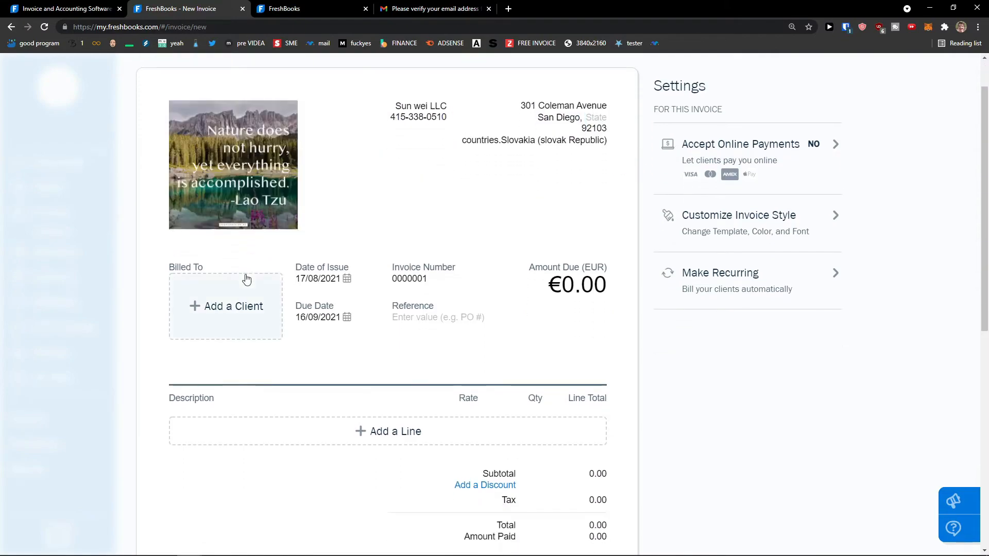
Step: Bill the invoice to Sun Client and add a new line
{"action": "left_click", "coordinate": [252, 306]}
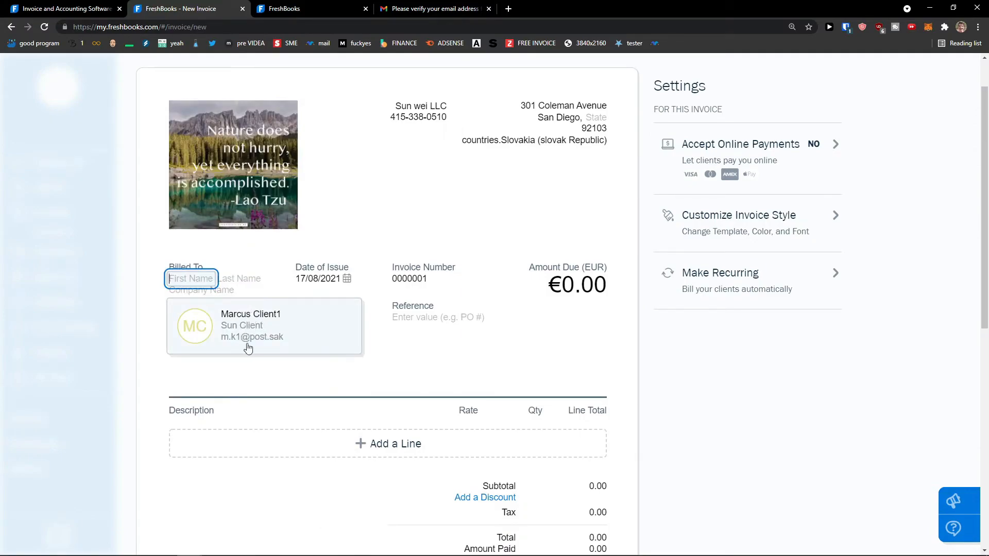
{"action": "left_click", "coordinate": [261, 332]}
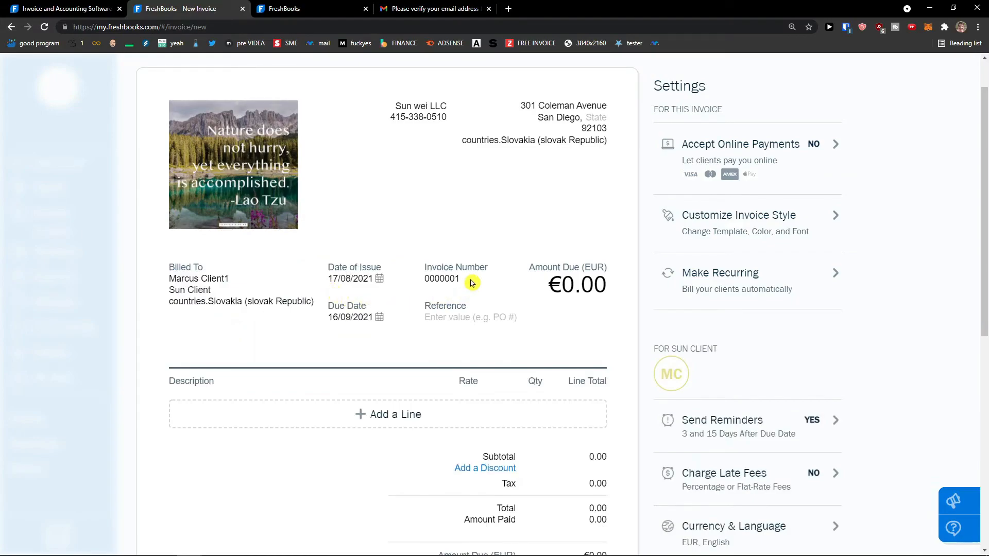
{"action": "left_click", "coordinate": [249, 408]}
{"action": "scroll", "coordinate": [238, 414], "scroll_direction": "down", "scroll_amount": 1}
{"action": "left_click", "coordinate": [149, 385]}
Step: Set the line to Youtube Tutorials at €200.00 with quantity 5, totalling €1,000.00
{"action": "left_click", "coordinate": [199, 354]}
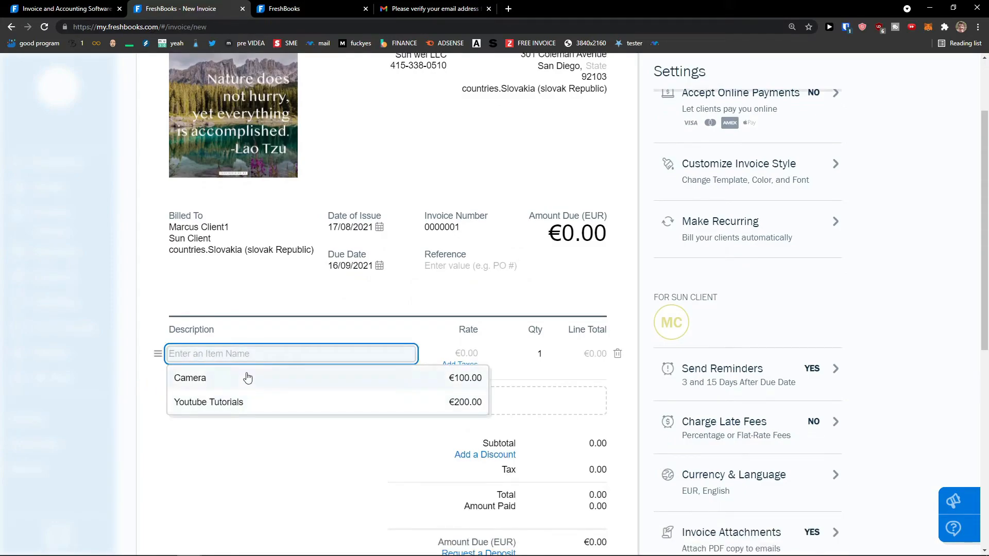
{"action": "left_click", "coordinate": [235, 403]}
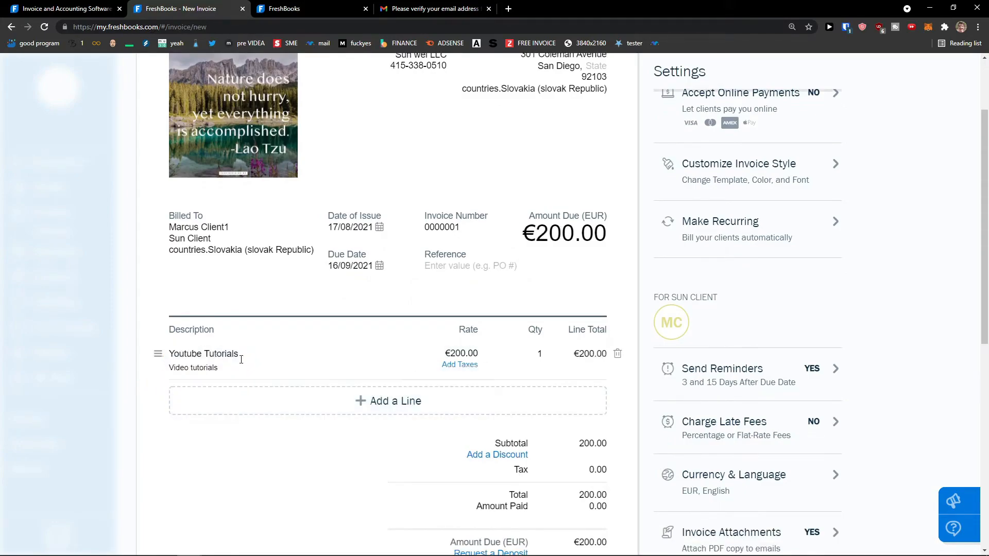
{"action": "left_click", "coordinate": [536, 357]}
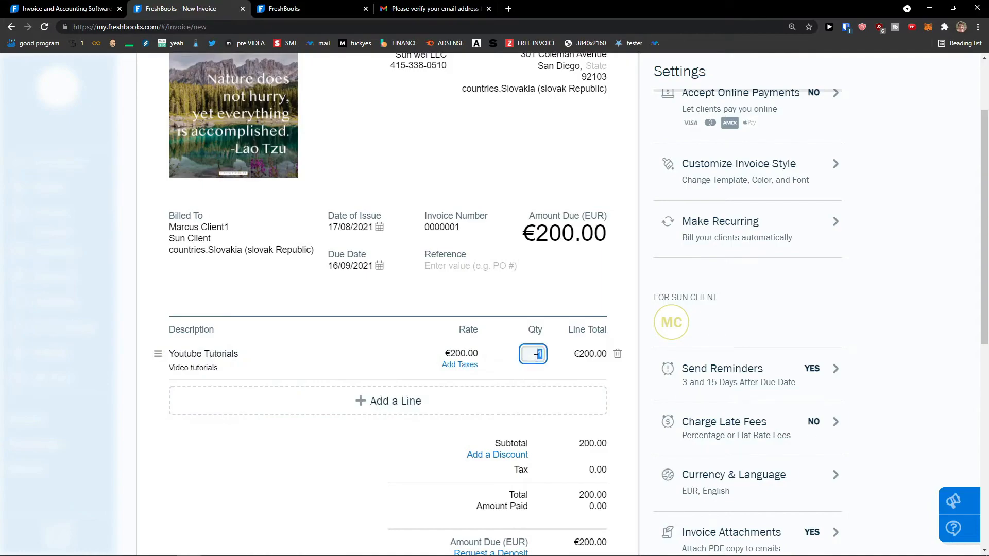
{"action": "type", "text": "5"}
{"action": "left_click", "coordinate": [654, 360]}
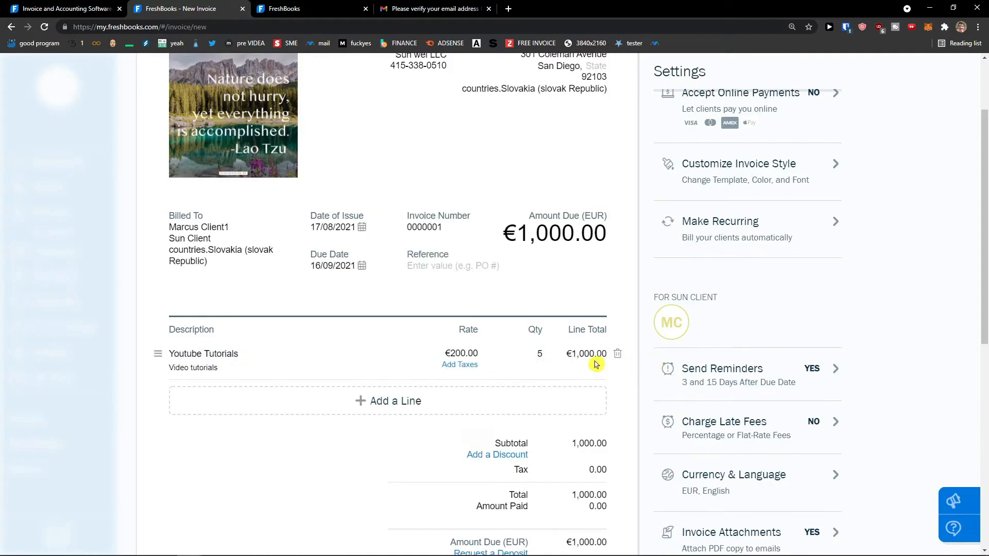
{"action": "mouse_move", "coordinate": [600, 415]}
{"action": "scroll", "coordinate": [484, 386], "scroll_direction": "down", "scroll_amount": 1}
{"action": "scroll", "coordinate": [394, 365], "scroll_direction": "down", "scroll_amount": 1}
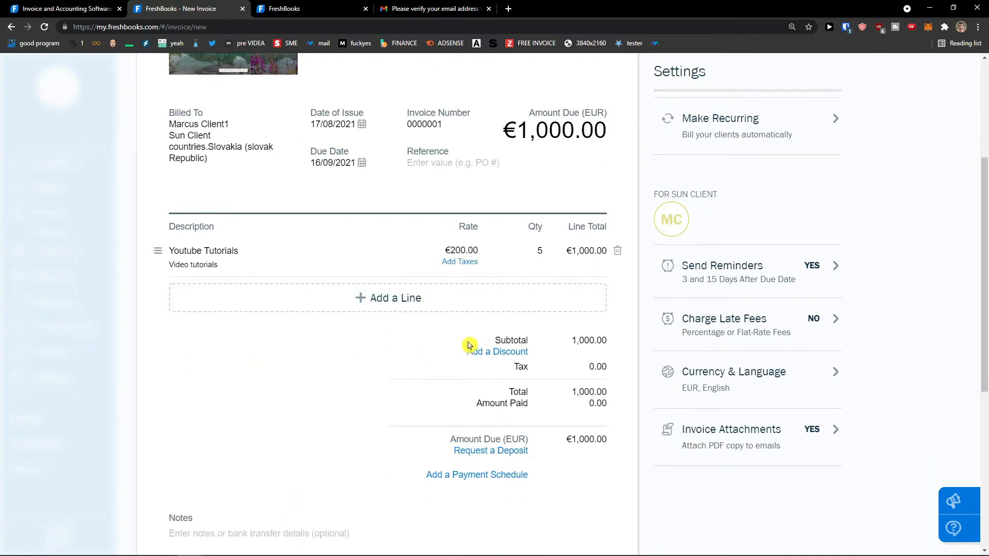
{"action": "scroll", "coordinate": [513, 356], "scroll_direction": "down", "scroll_amount": 1}
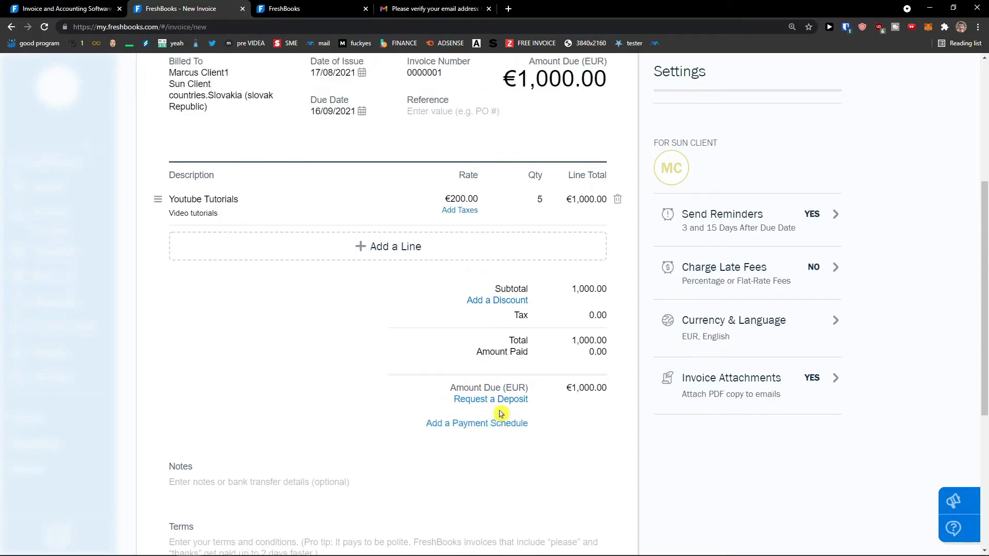
{"action": "left_click", "coordinate": [517, 420]}
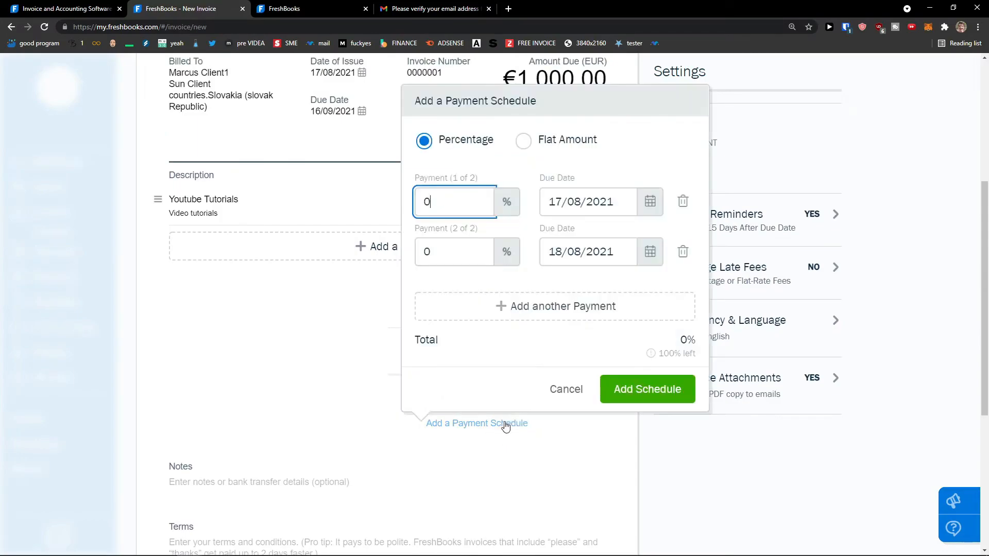
{"action": "left_click", "coordinate": [565, 395]}
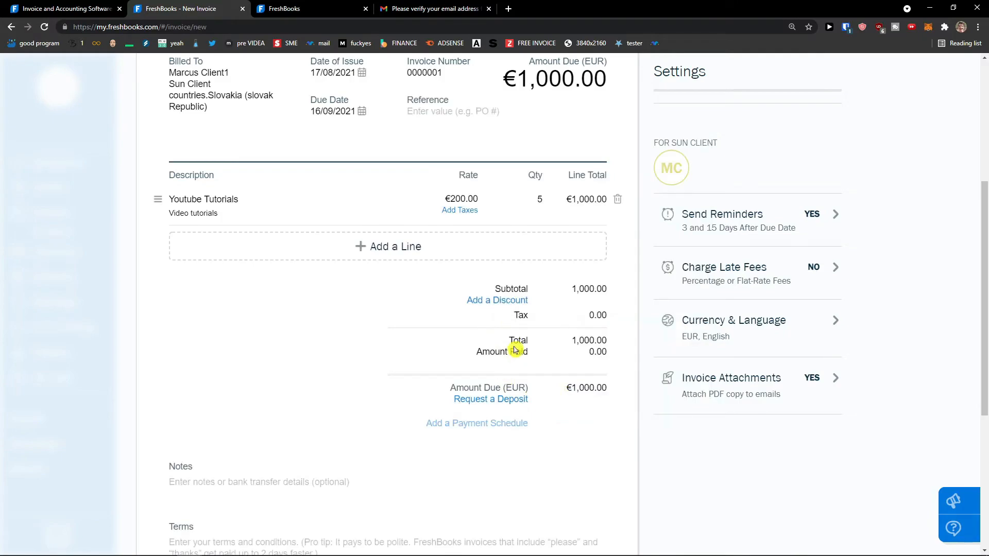
{"action": "scroll", "coordinate": [523, 372], "scroll_direction": "down", "scroll_amount": 2}
{"action": "left_click", "coordinate": [334, 382]}
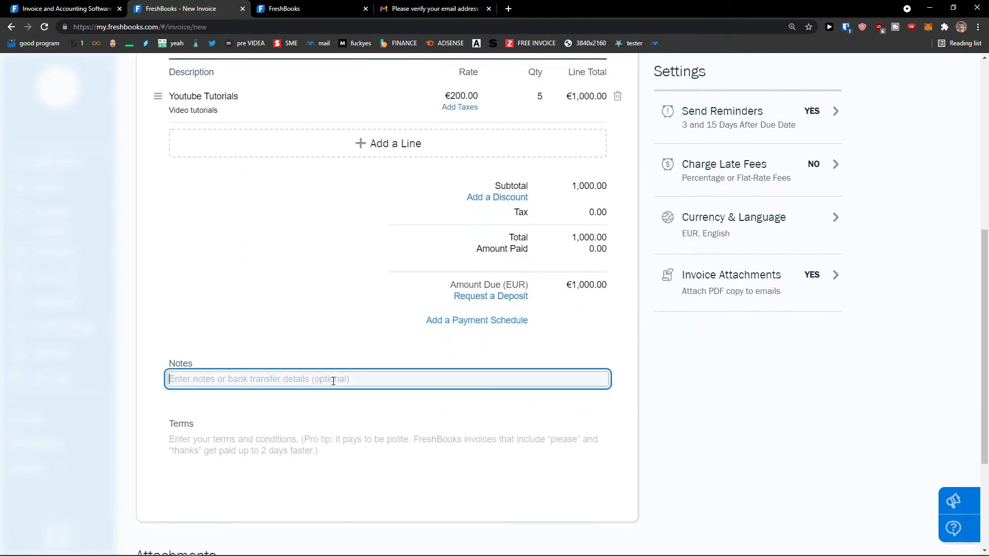
{"action": "left_click", "coordinate": [338, 440]}
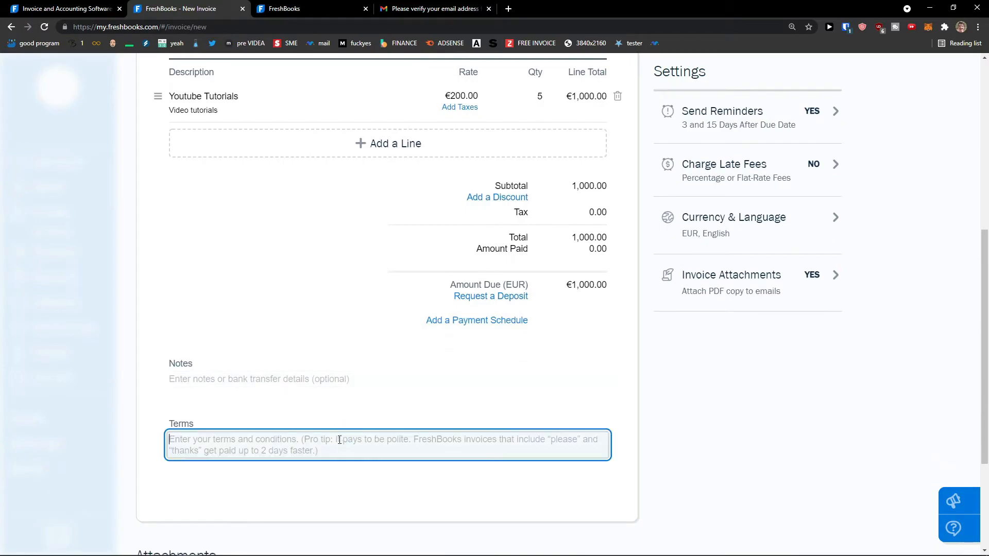
{"action": "scroll", "coordinate": [338, 381], "scroll_direction": "up", "scroll_amount": 7}
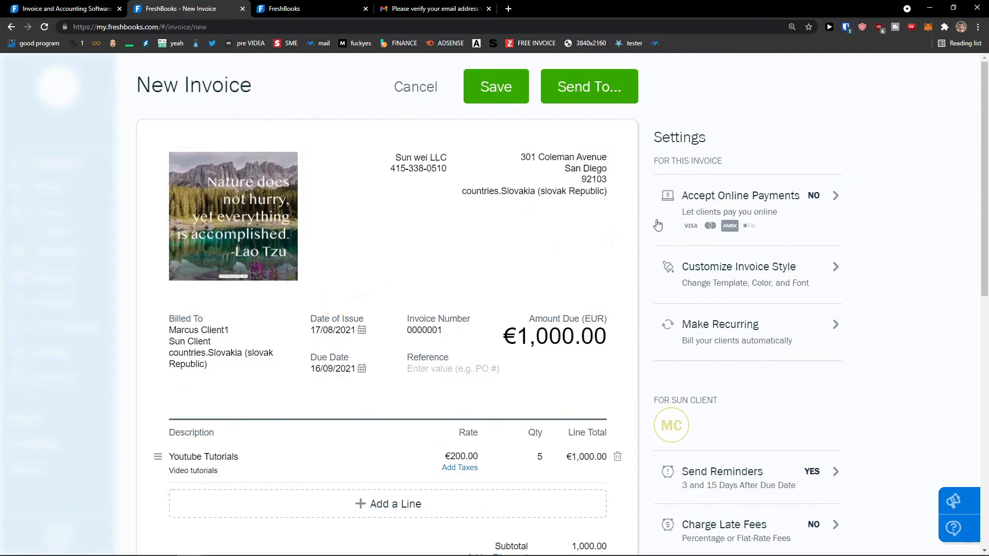
{"action": "left_click", "coordinate": [725, 205]}
{"action": "scroll", "coordinate": [700, 228], "scroll_direction": "down", "scroll_amount": 1}
{"action": "scroll", "coordinate": [700, 228], "scroll_direction": "up", "scroll_amount": 1}
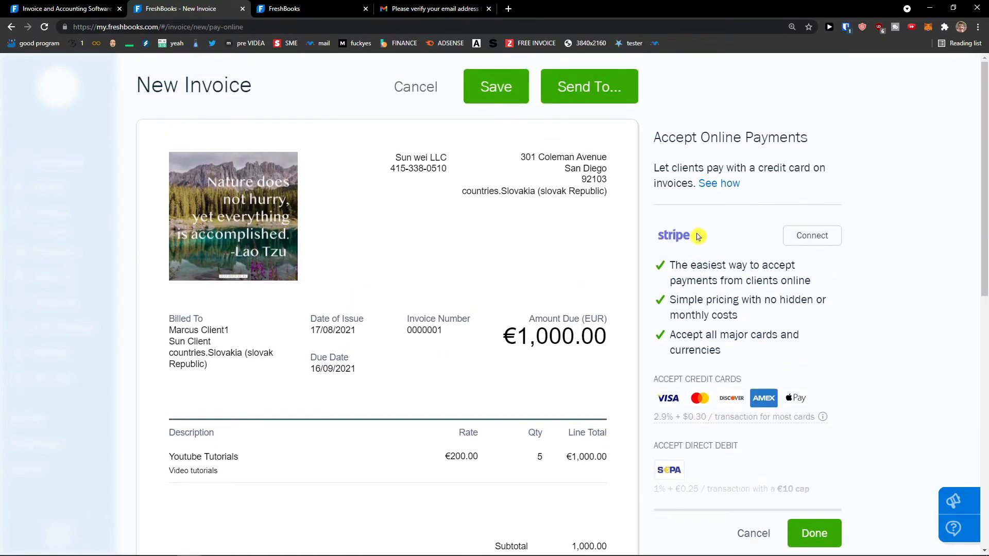
{"action": "scroll", "coordinate": [705, 246], "scroll_direction": "down", "scroll_amount": 2}
{"action": "scroll", "coordinate": [705, 248], "scroll_direction": "up", "scroll_amount": 2}
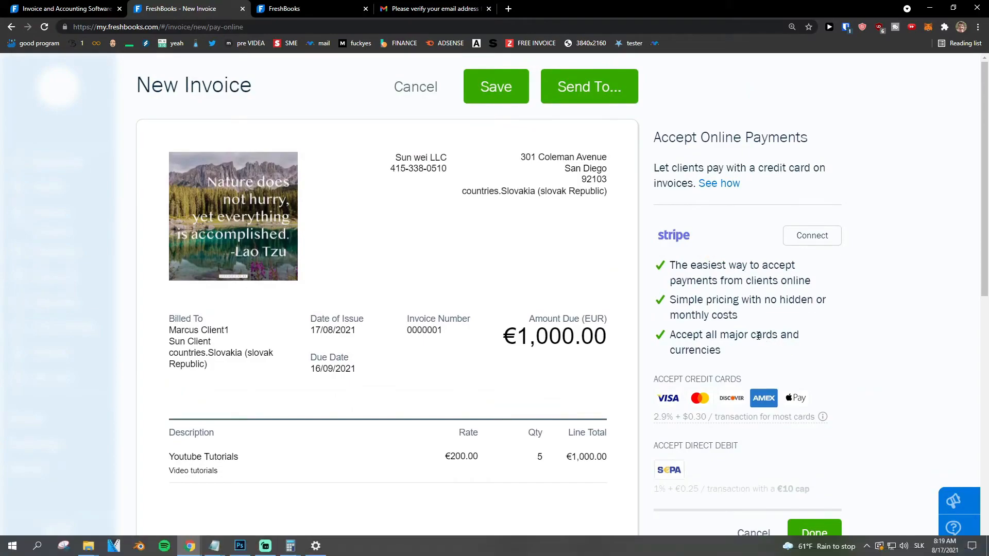
{"action": "scroll", "coordinate": [752, 320], "scroll_direction": "down", "scroll_amount": 1}
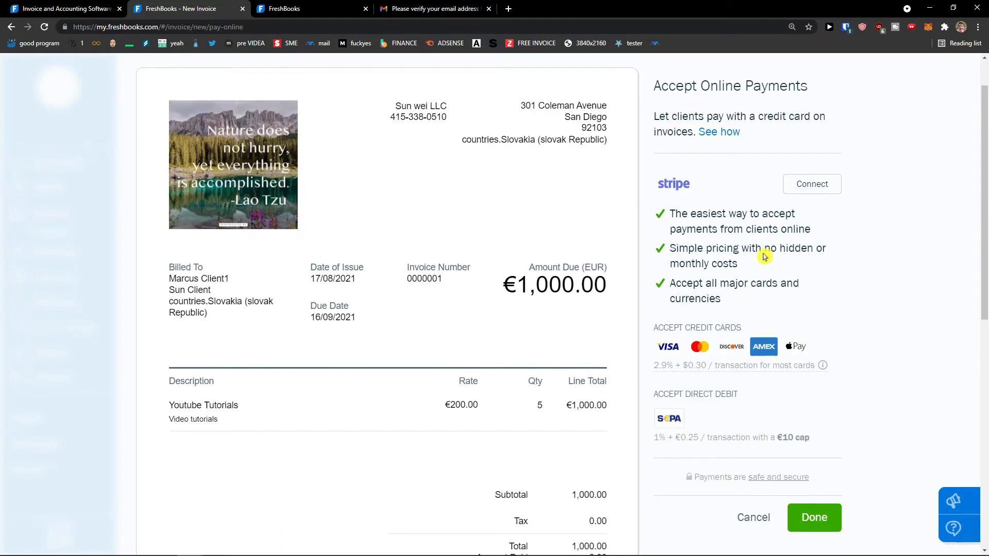
{"action": "scroll", "coordinate": [778, 262], "scroll_direction": "down", "scroll_amount": 1}
{"action": "left_click", "coordinate": [753, 466]}
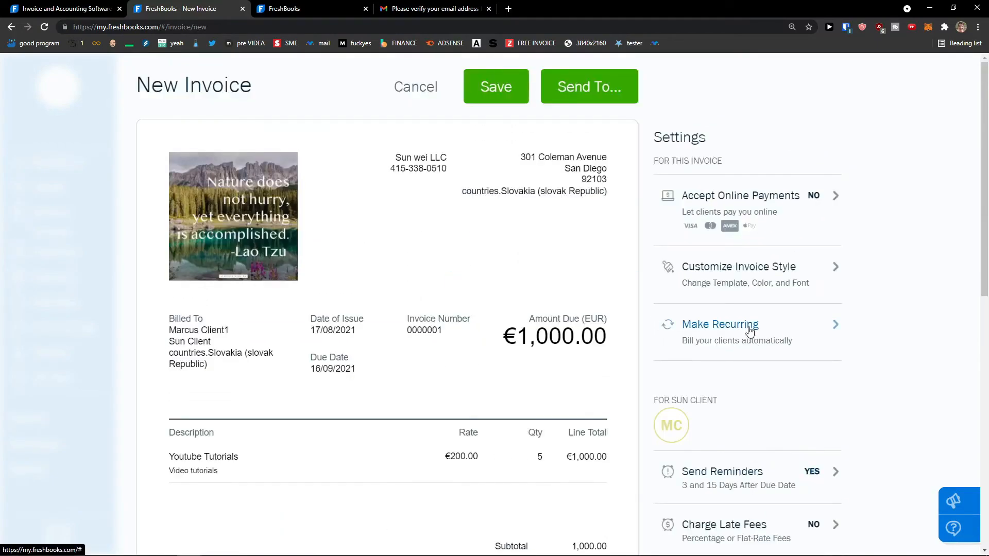
Step: Switch the invoice style to the Classic template with a blue theme colour
{"action": "left_click", "coordinate": [806, 274]}
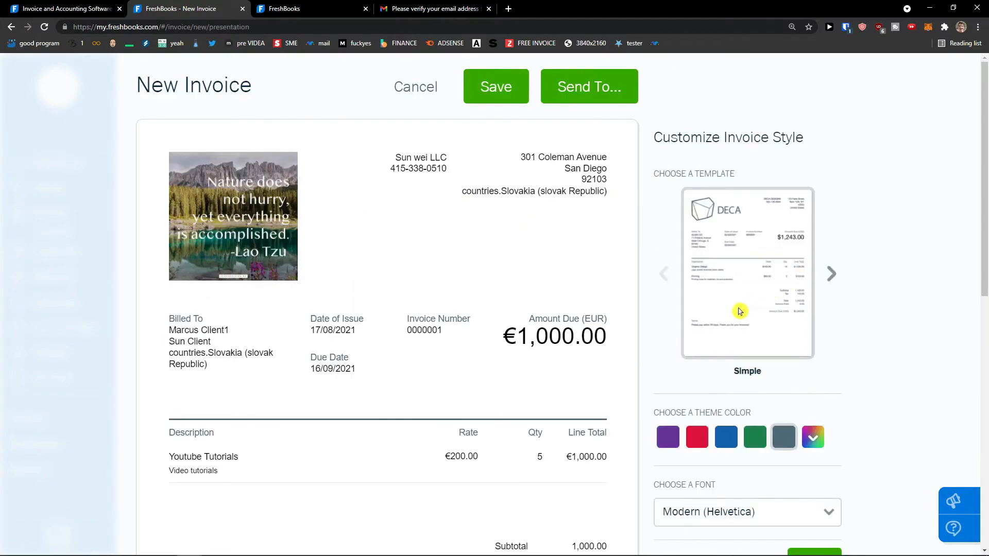
{"action": "scroll", "coordinate": [737, 335], "scroll_direction": "down", "scroll_amount": 1}
{"action": "left_click", "coordinate": [754, 391]}
{"action": "left_click", "coordinate": [832, 223]}
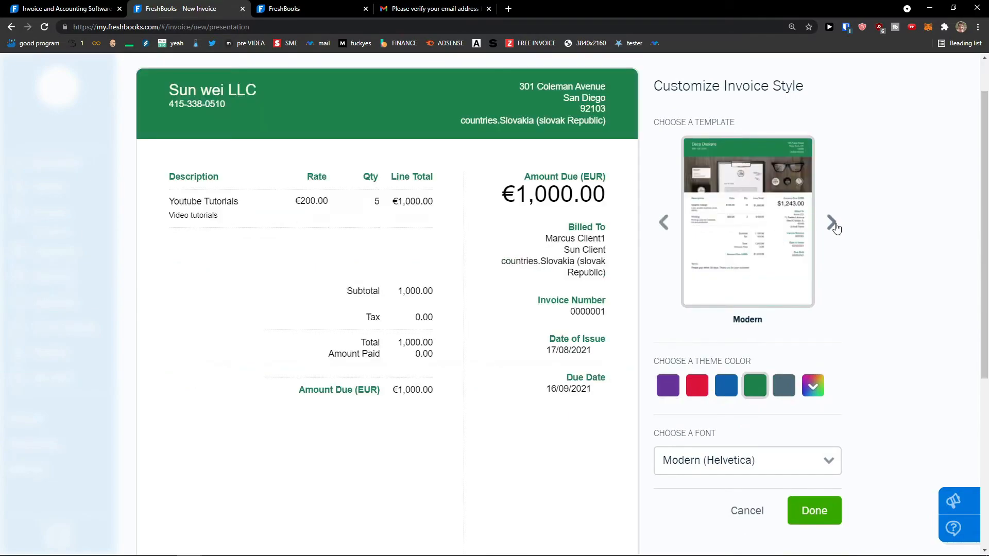
{"action": "left_click", "coordinate": [833, 223]}
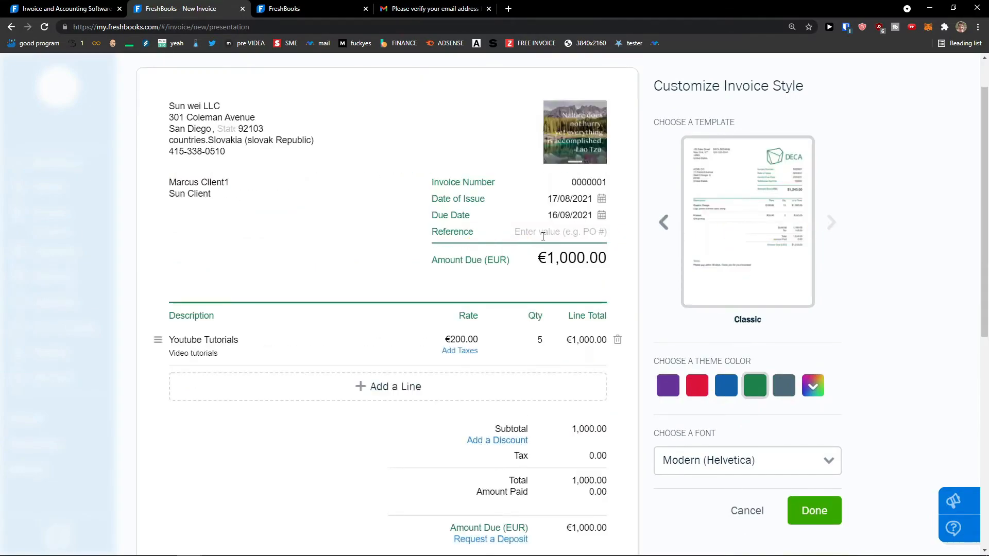
{"action": "scroll", "coordinate": [718, 278], "scroll_direction": "down", "scroll_amount": 1}
{"action": "left_click", "coordinate": [717, 337]}
{"action": "scroll", "coordinate": [711, 342], "scroll_direction": "up", "scroll_amount": 1}
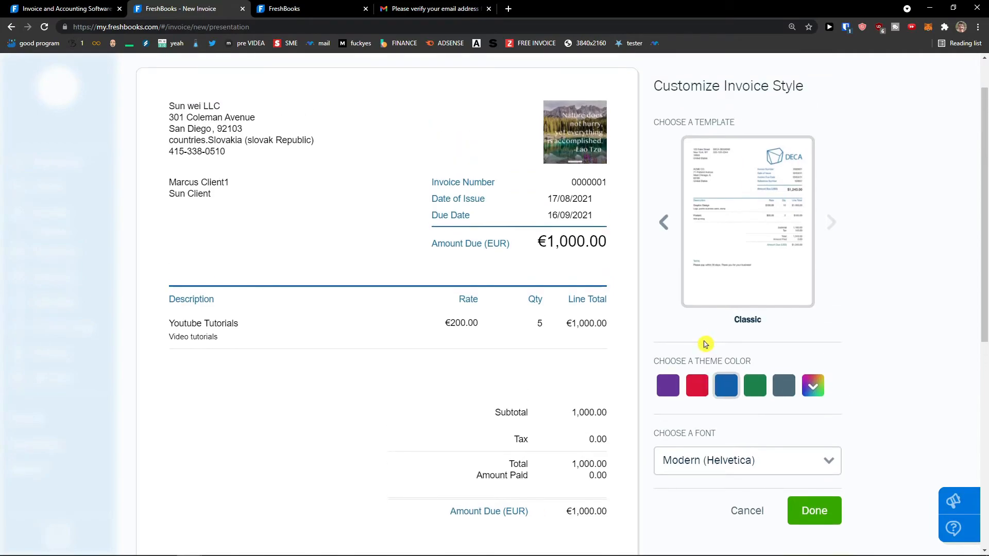
{"action": "left_click", "coordinate": [673, 387]}
{"action": "left_click", "coordinate": [725, 393]}
{"action": "scroll", "coordinate": [784, 393], "scroll_direction": "down", "scroll_amount": 1}
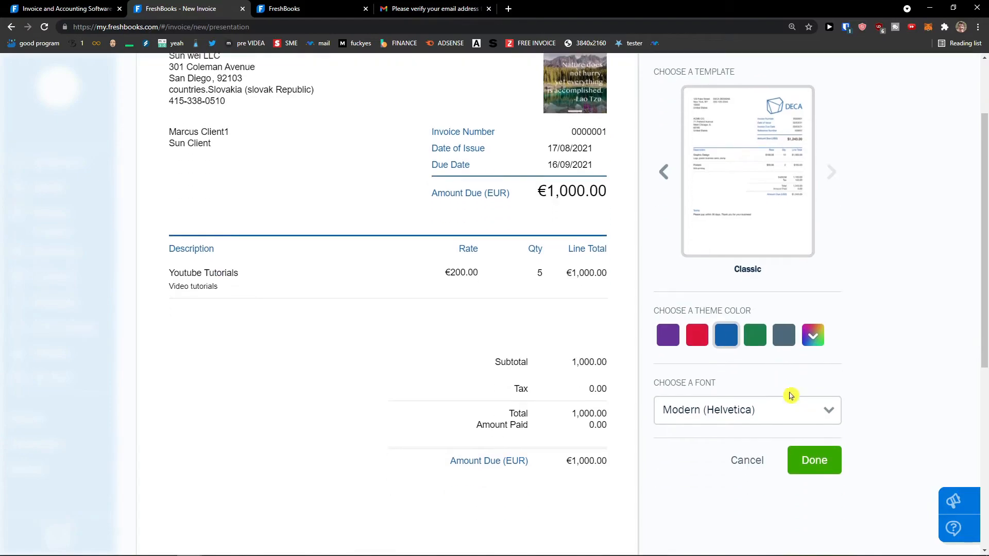
Step: Choose the Modern (Helvetica) font and apply the style changes
{"action": "left_click", "coordinate": [817, 422]}
{"action": "left_click", "coordinate": [753, 466]}
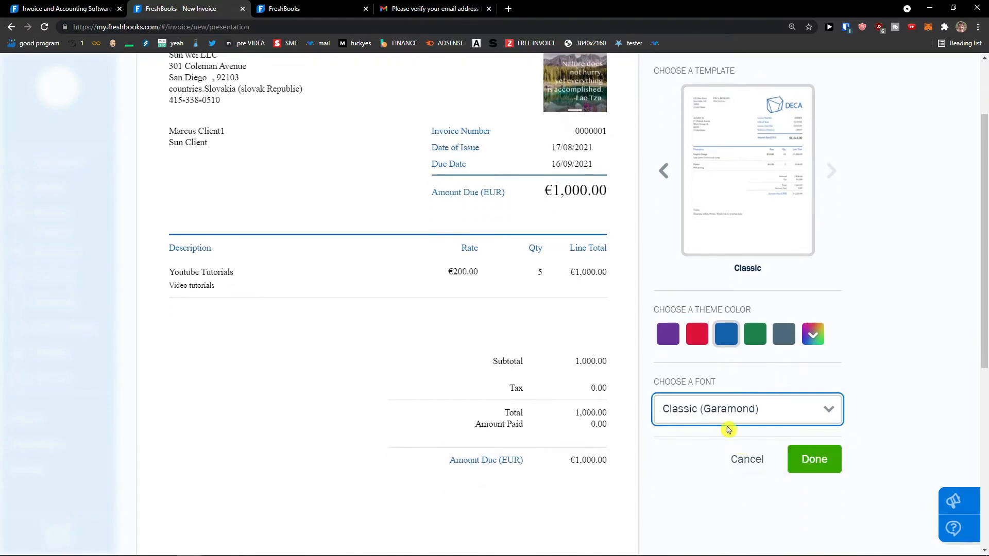
{"action": "left_click", "coordinate": [716, 412]}
{"action": "left_click", "coordinate": [703, 441]}
{"action": "scroll", "coordinate": [861, 387], "scroll_direction": "up", "scroll_amount": 2}
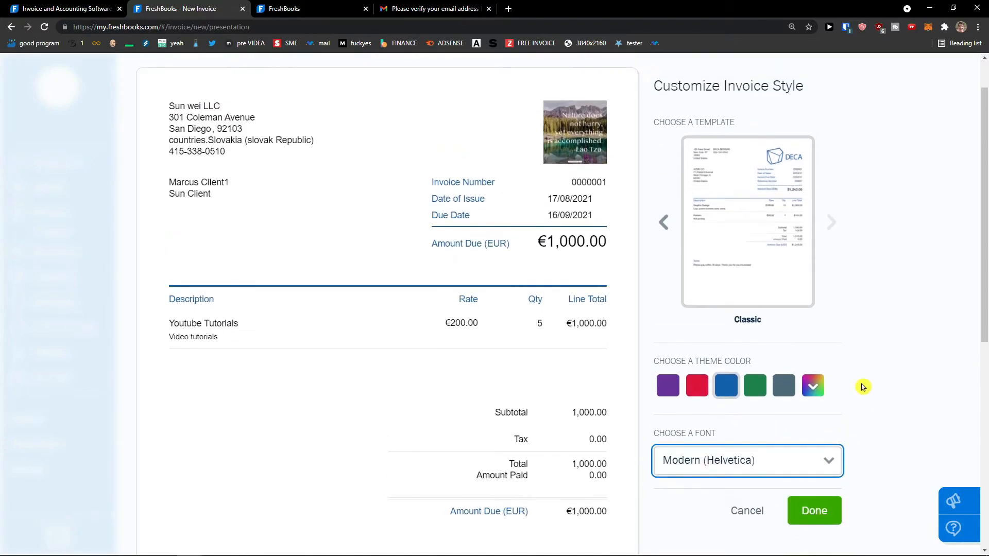
{"action": "scroll", "coordinate": [855, 387], "scroll_direction": "down", "scroll_amount": 3}
{"action": "scroll", "coordinate": [825, 407], "scroll_direction": "up", "scroll_amount": 3}
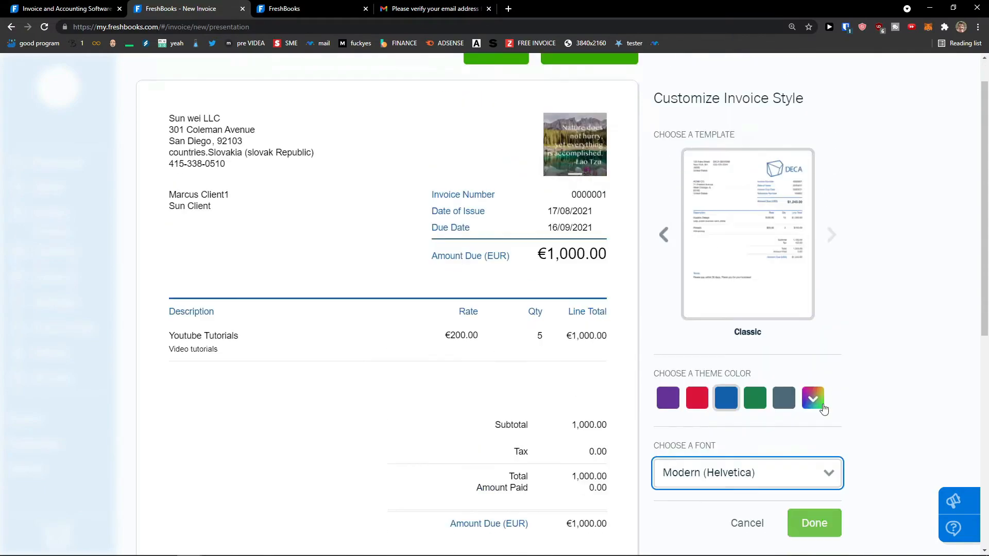
{"action": "scroll", "coordinate": [828, 401], "scroll_direction": "down", "scroll_amount": 2}
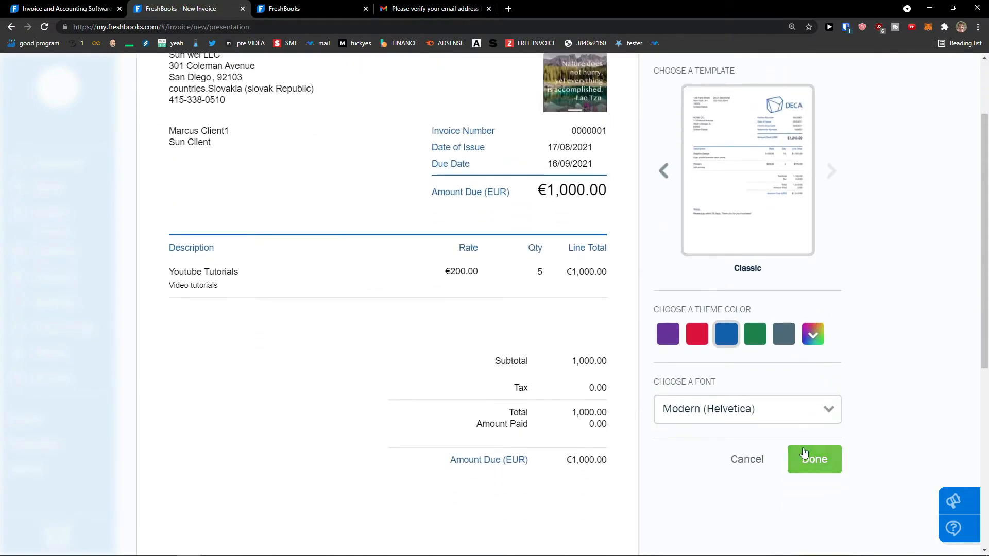
{"action": "left_click", "coordinate": [810, 464]}
{"action": "scroll", "coordinate": [824, 324], "scroll_direction": "down", "scroll_amount": 1}
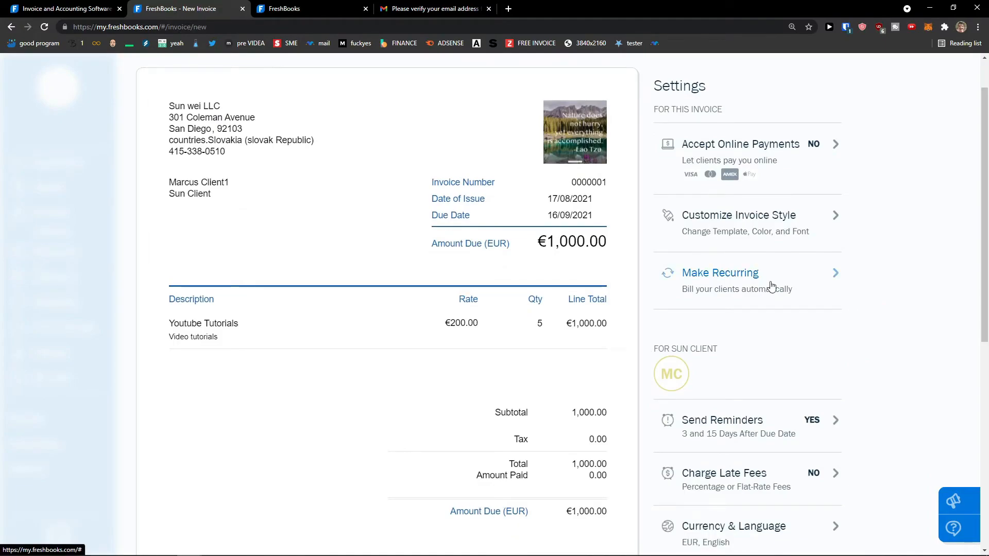
Step: Make the invoice a recurring template, keeping an August 17, 2021 start and Monthly frequency
{"action": "left_click", "coordinate": [771, 286]}
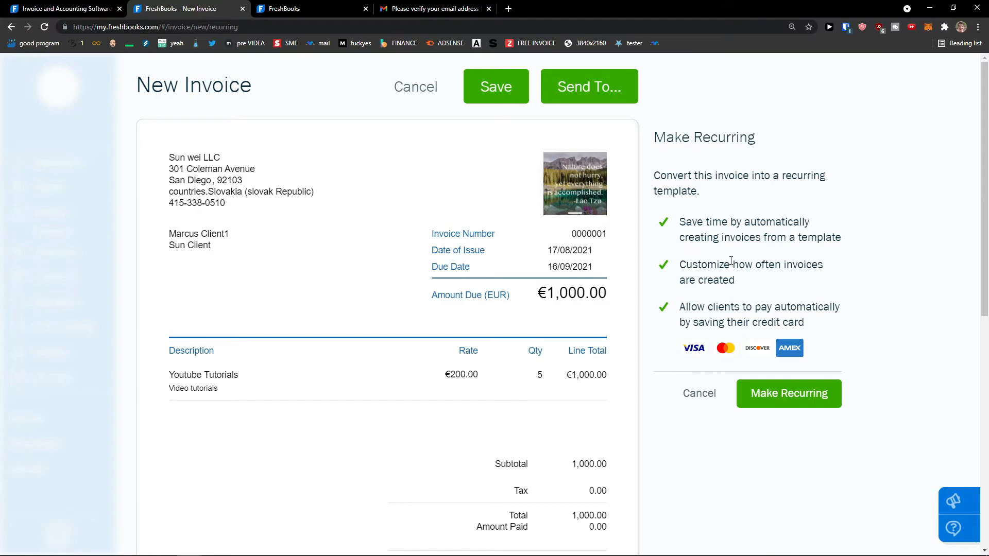
{"action": "left_click", "coordinate": [774, 393]}
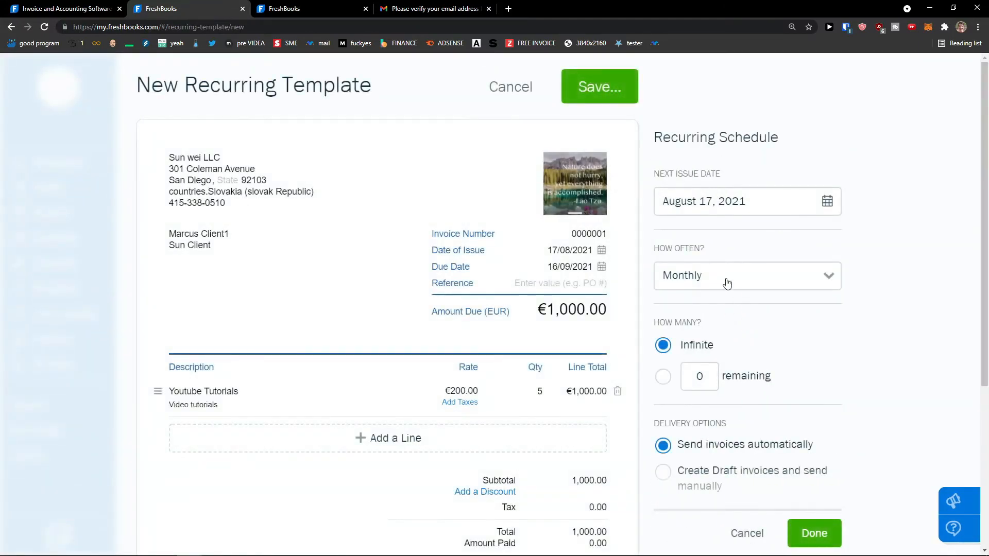
{"action": "scroll", "coordinate": [722, 227], "scroll_direction": "down", "scroll_amount": 2}
{"action": "scroll", "coordinate": [722, 225], "scroll_direction": "up", "scroll_amount": 2}
{"action": "left_click", "coordinate": [707, 200]}
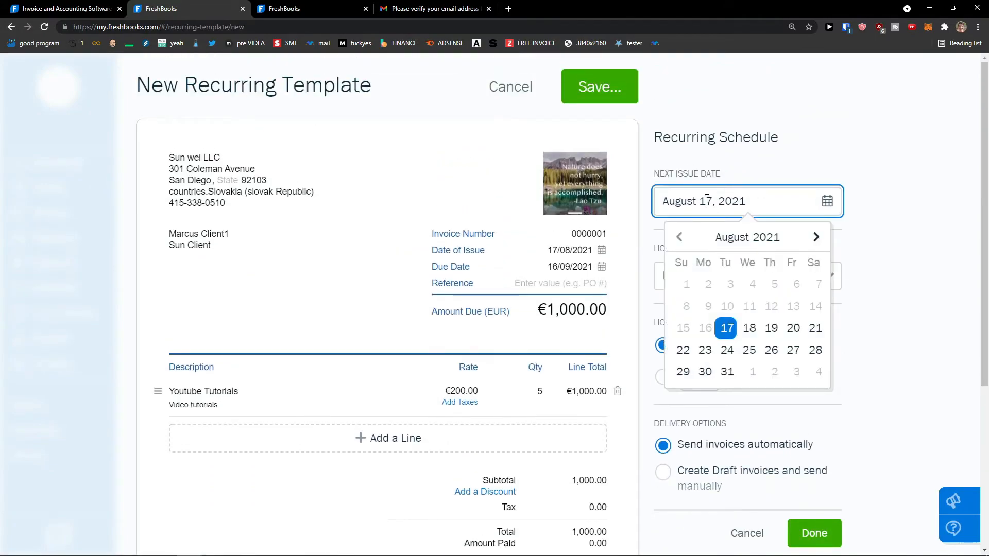
{"action": "left_click", "coordinate": [923, 243]}
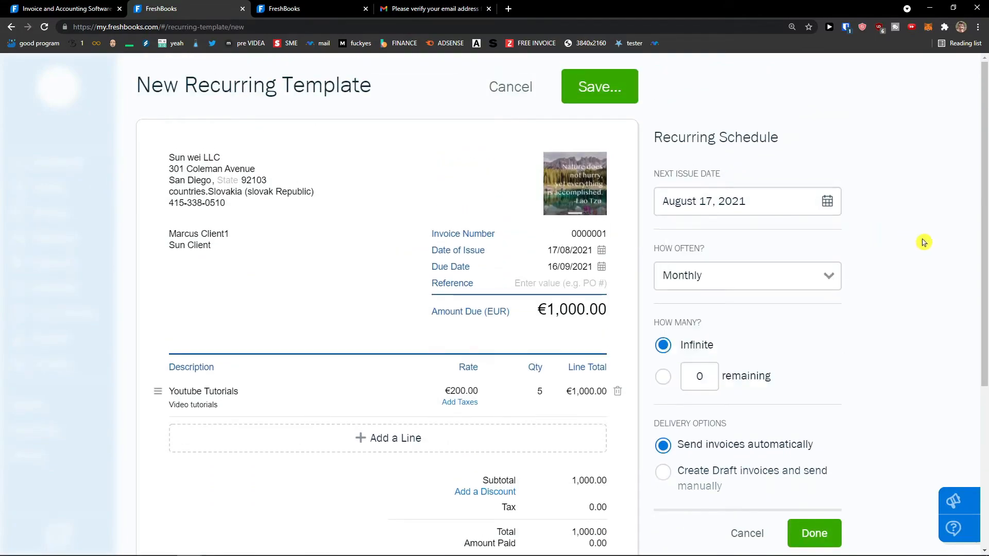
{"action": "left_click", "coordinate": [759, 288]}
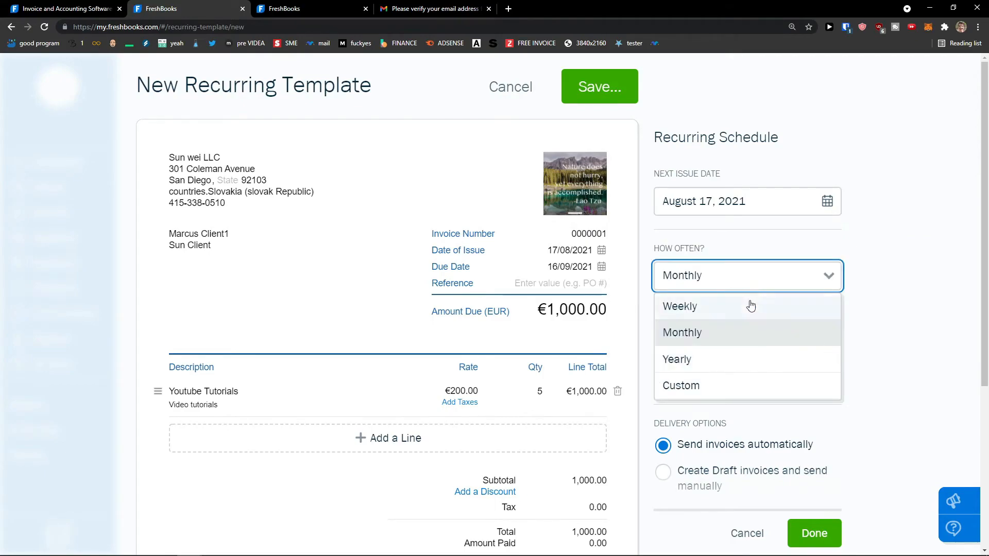
{"action": "left_click", "coordinate": [875, 310]}
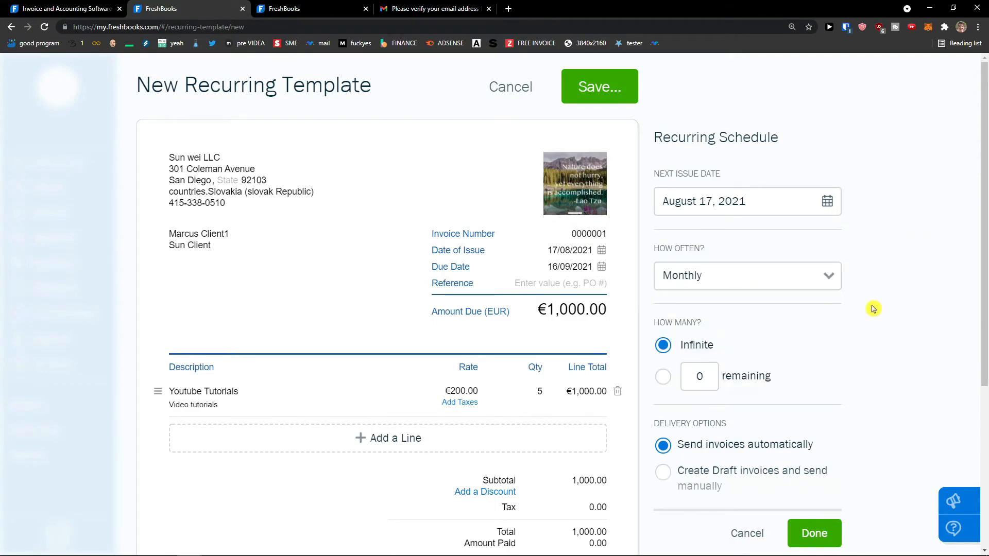
{"action": "scroll", "coordinate": [870, 307], "scroll_direction": "down", "scroll_amount": 1}
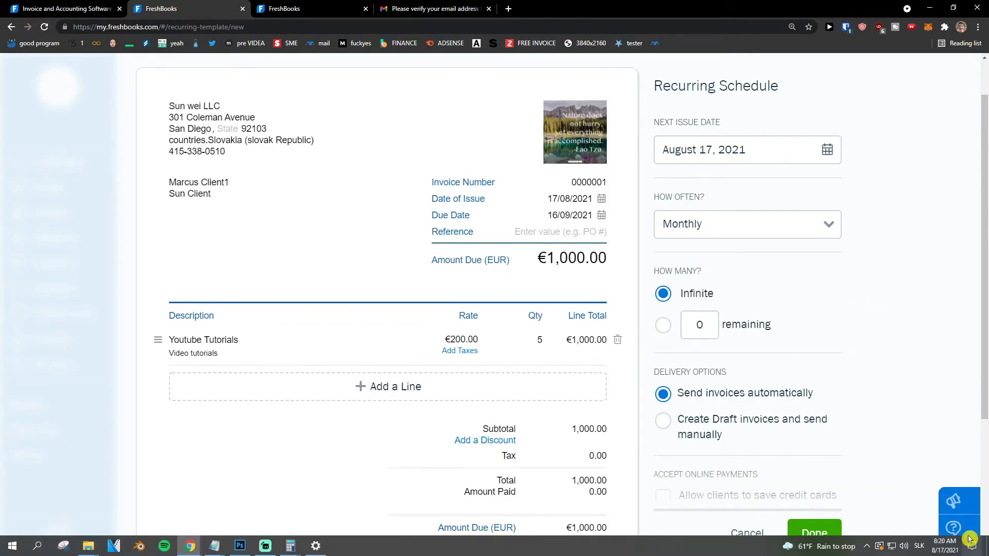
Step: Limit the schedule to 4 remaining invoices and finish the recurring settings
{"action": "left_click", "coordinate": [664, 325]}
{"action": "left_click", "coordinate": [691, 328]}
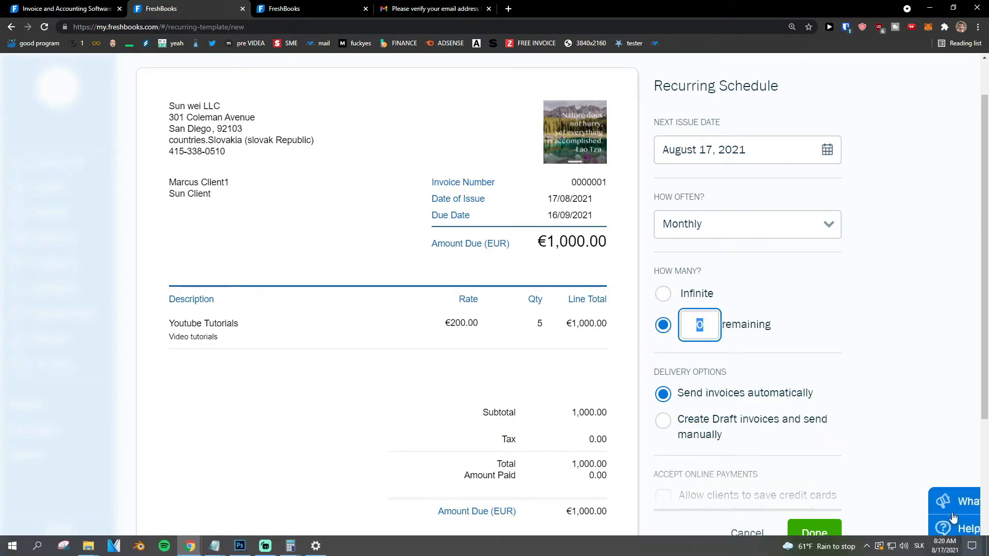
{"action": "mouse_move", "coordinate": [948, 555]}
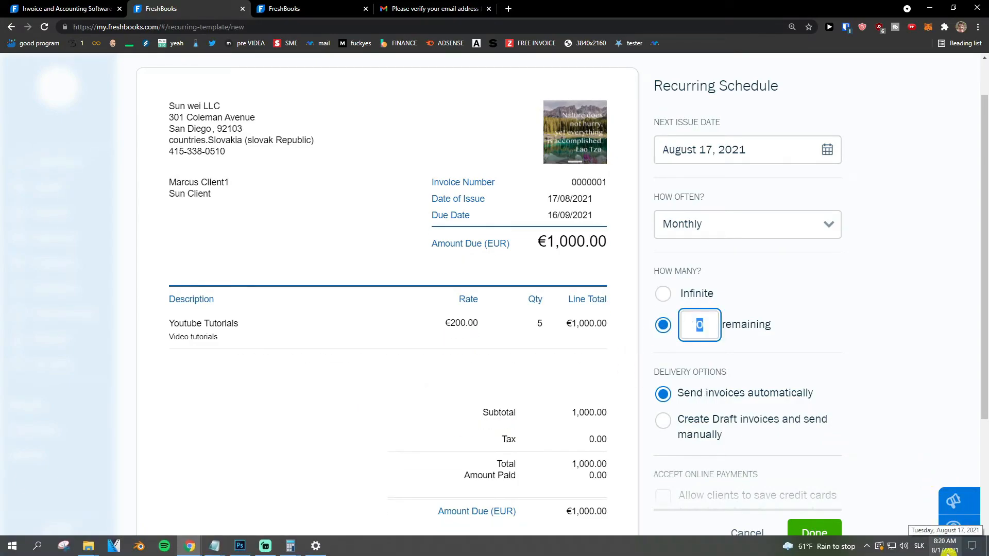
{"action": "left_click", "coordinate": [757, 284]}
{"action": "scroll", "coordinate": [721, 335], "scroll_direction": "down", "scroll_amount": 1}
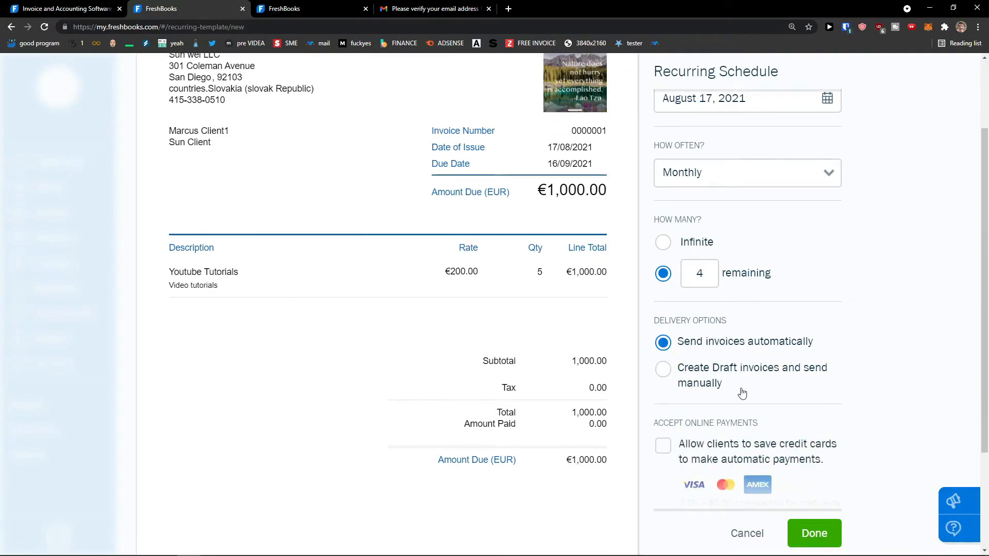
{"action": "scroll", "coordinate": [742, 394], "scroll_direction": "down", "scroll_amount": 1}
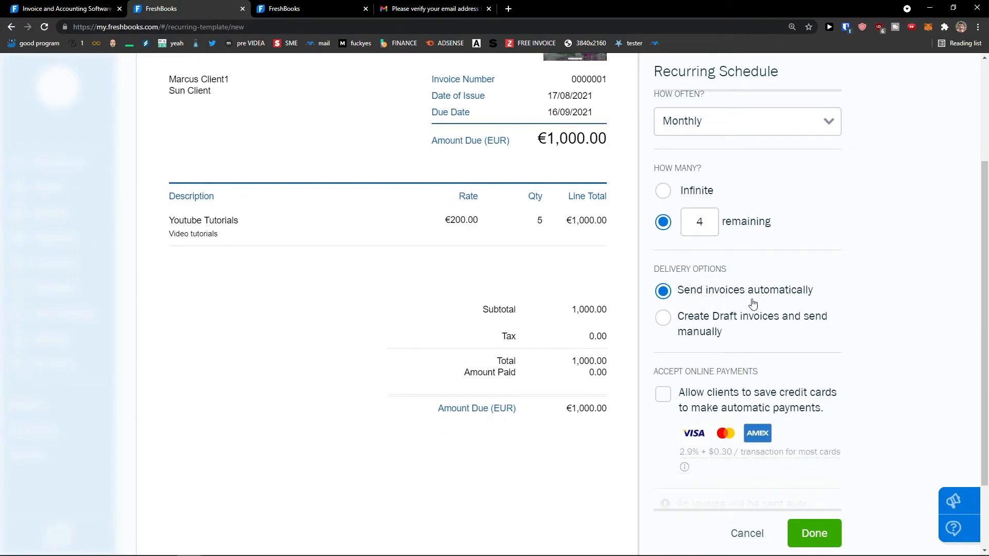
{"action": "scroll", "coordinate": [768, 338], "scroll_direction": "down", "scroll_amount": 2}
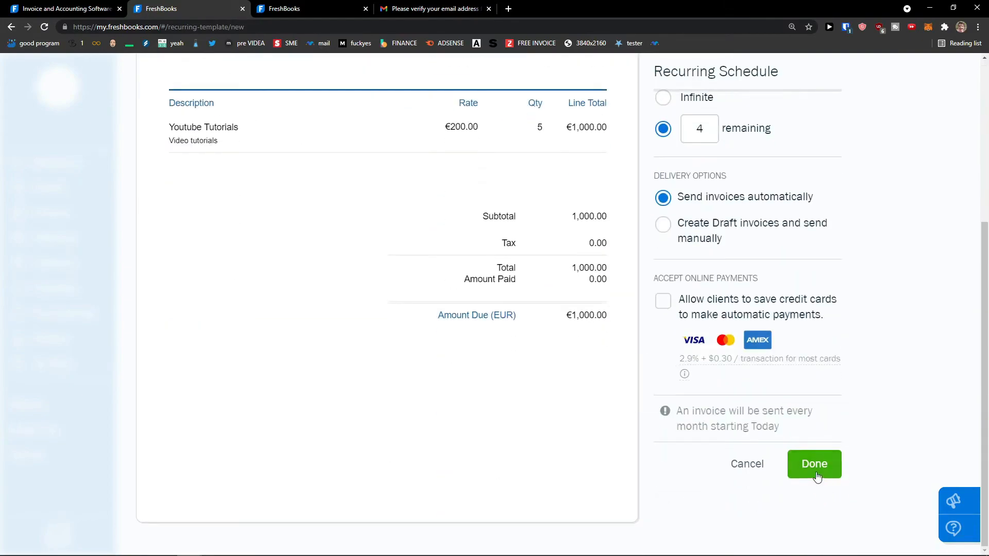
{"action": "scroll", "coordinate": [815, 465], "scroll_direction": "up", "scroll_amount": 5}
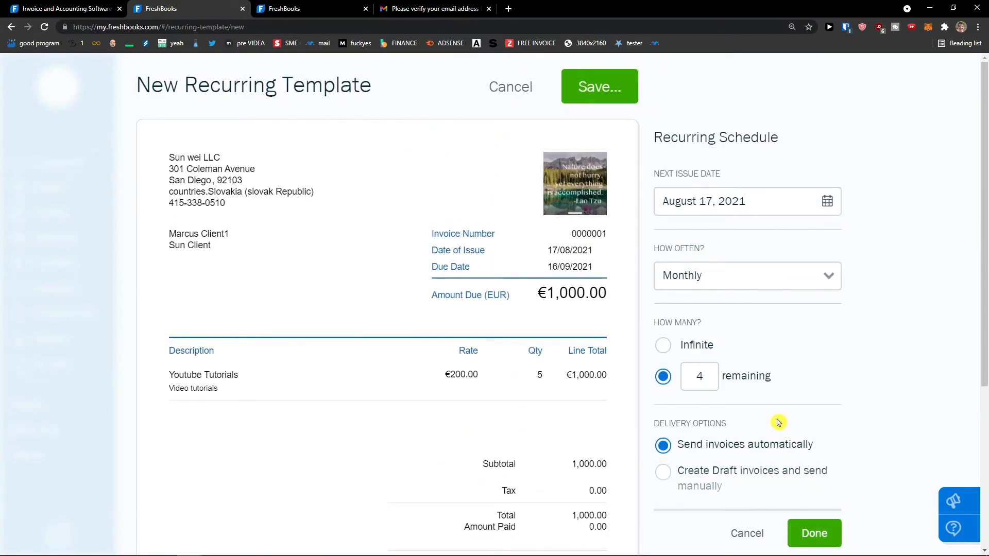
{"action": "scroll", "coordinate": [778, 421], "scroll_direction": "down", "scroll_amount": 3}
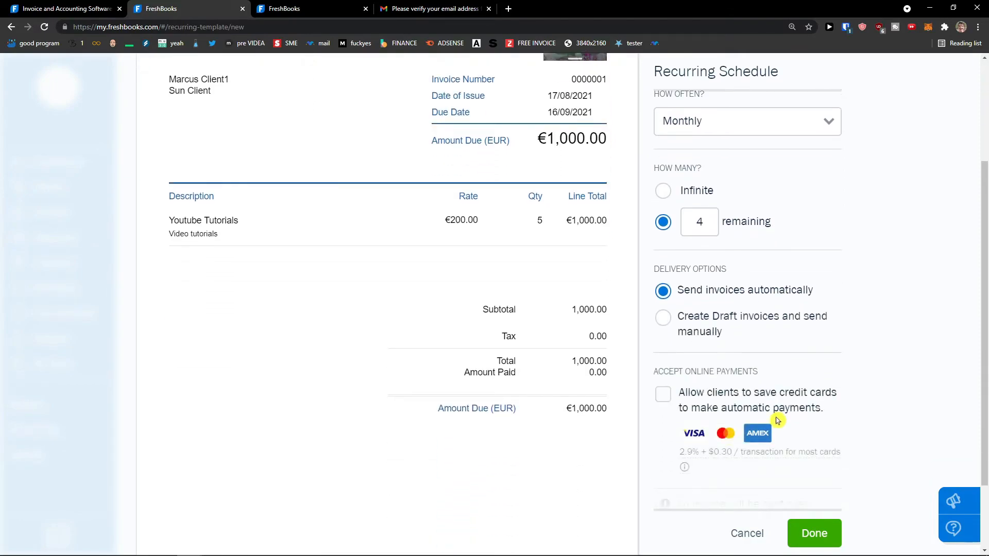
{"action": "scroll", "coordinate": [776, 417], "scroll_direction": "down", "scroll_amount": 1}
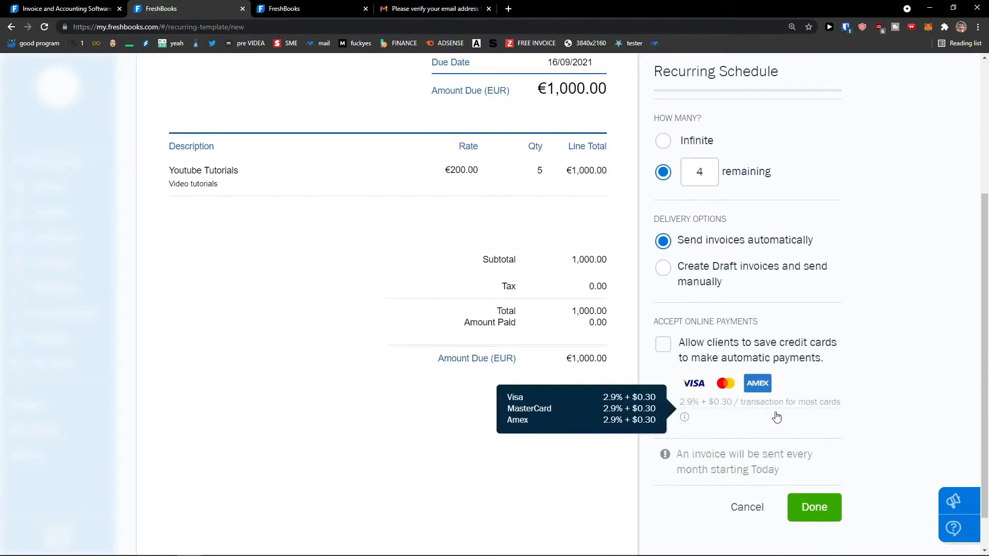
{"action": "left_click", "coordinate": [814, 506]}
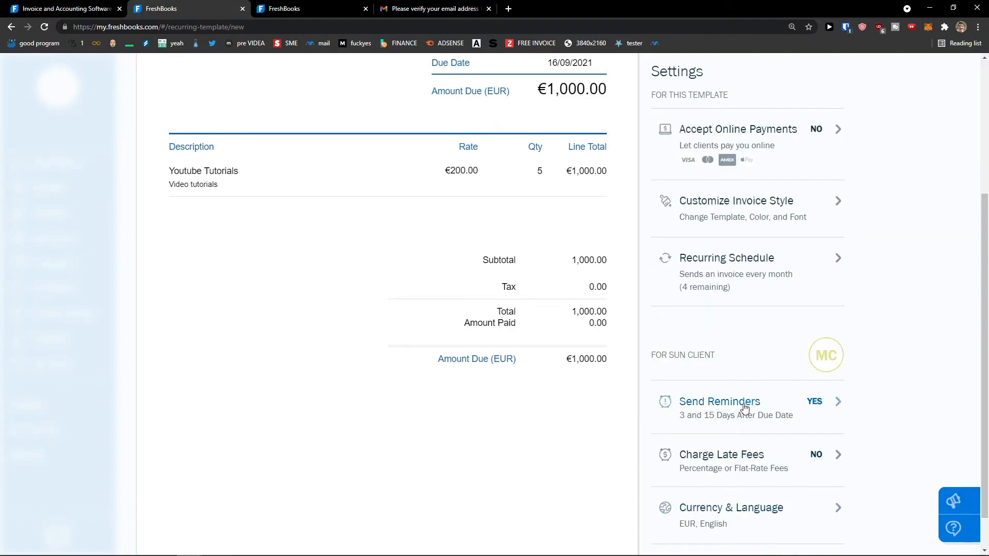
{"action": "scroll", "coordinate": [685, 371], "scroll_direction": "up", "scroll_amount": 3}
{"action": "scroll", "coordinate": [711, 384], "scroll_direction": "down", "scroll_amount": 2}
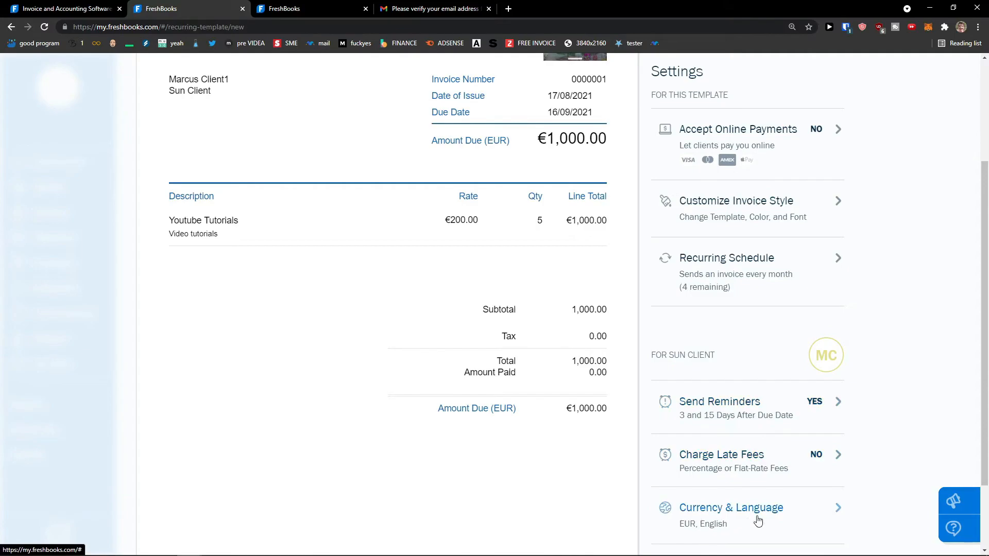
{"action": "scroll", "coordinate": [808, 481], "scroll_direction": "up", "scroll_amount": 3}
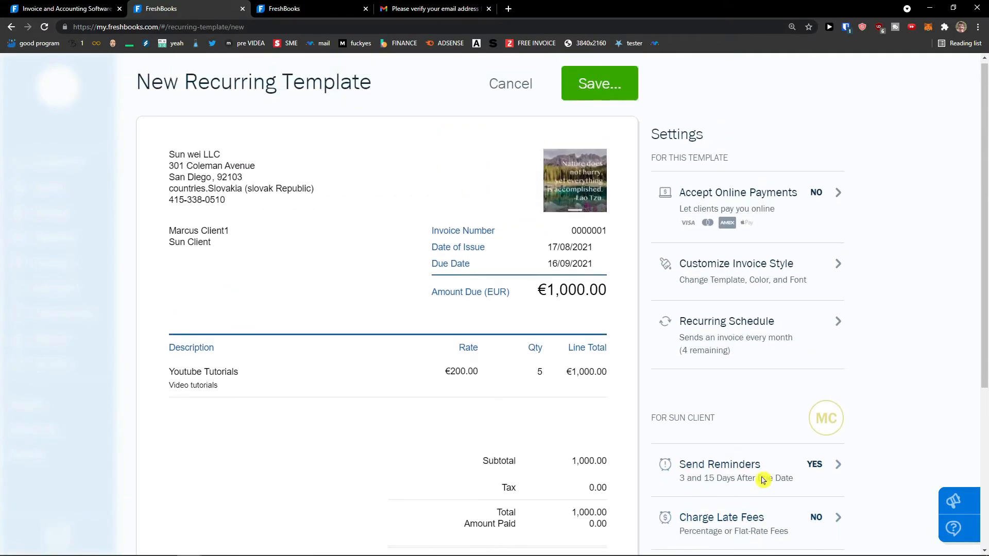
{"action": "scroll", "coordinate": [767, 463], "scroll_direction": "down", "scroll_amount": 5}
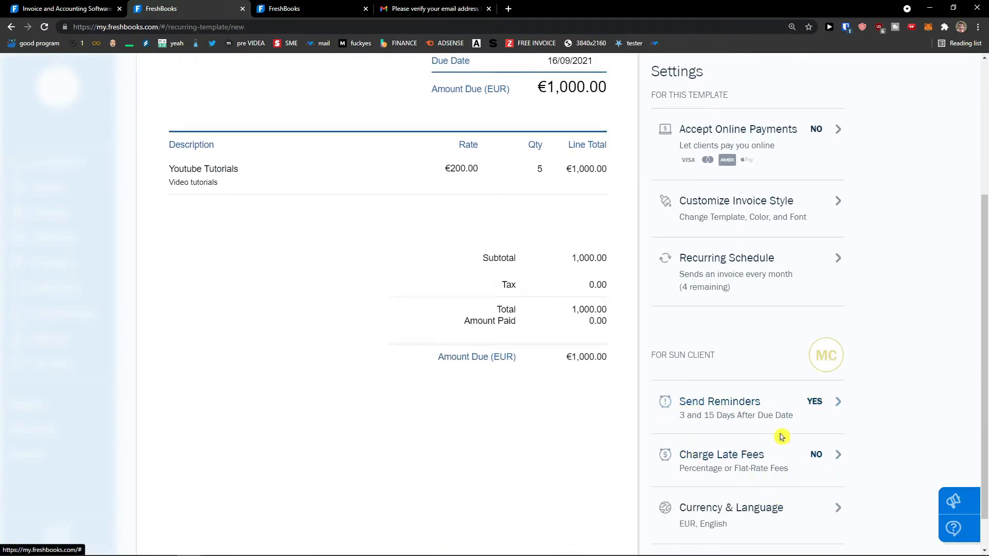
{"action": "scroll", "coordinate": [713, 449], "scroll_direction": "up", "scroll_amount": 4}
{"action": "scroll", "coordinate": [712, 450], "scroll_direction": "up", "scroll_amount": 1}
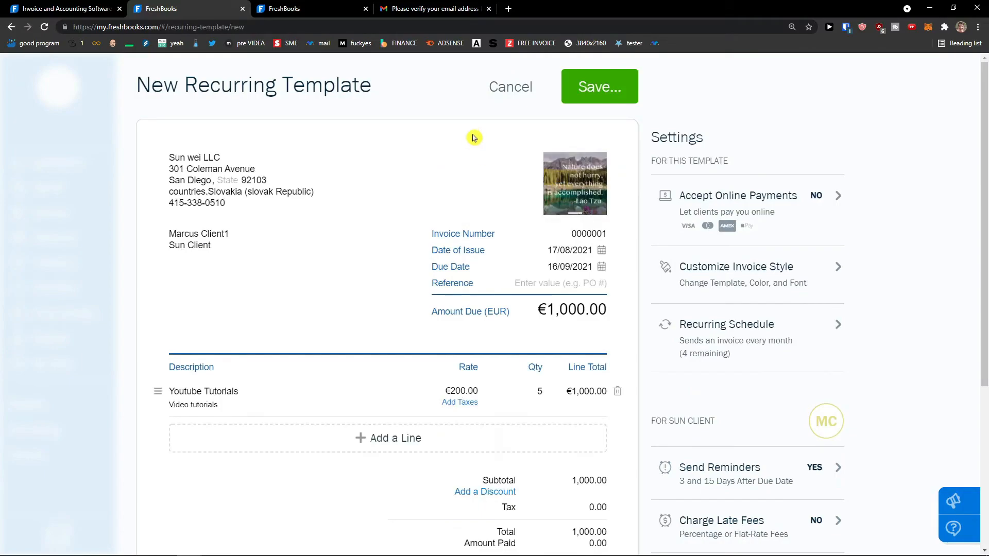
Step: Open the template's recipients dialog and preview the client's invoice email before returning to editing
{"action": "left_click", "coordinate": [595, 86]}
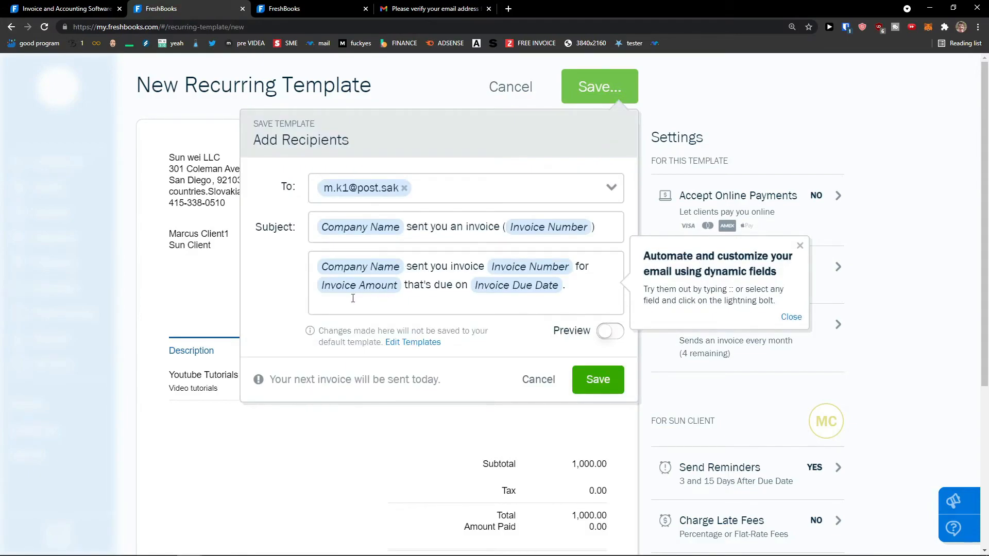
{"action": "left_click", "coordinate": [609, 333]}
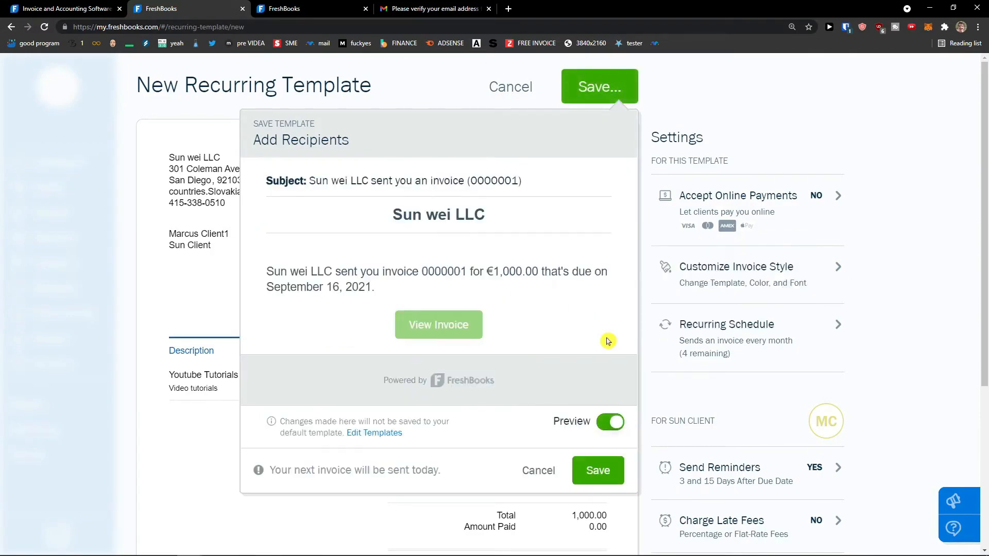
{"action": "scroll", "coordinate": [492, 287], "scroll_direction": "down", "scroll_amount": 3}
{"action": "scroll", "coordinate": [448, 230], "scroll_direction": "up", "scroll_amount": 2}
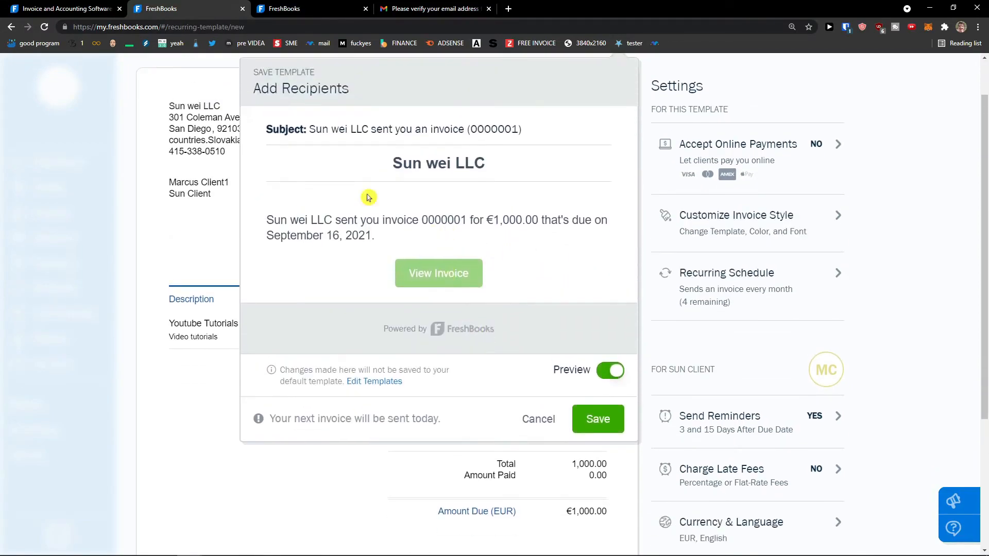
{"action": "left_click", "coordinate": [612, 371]}
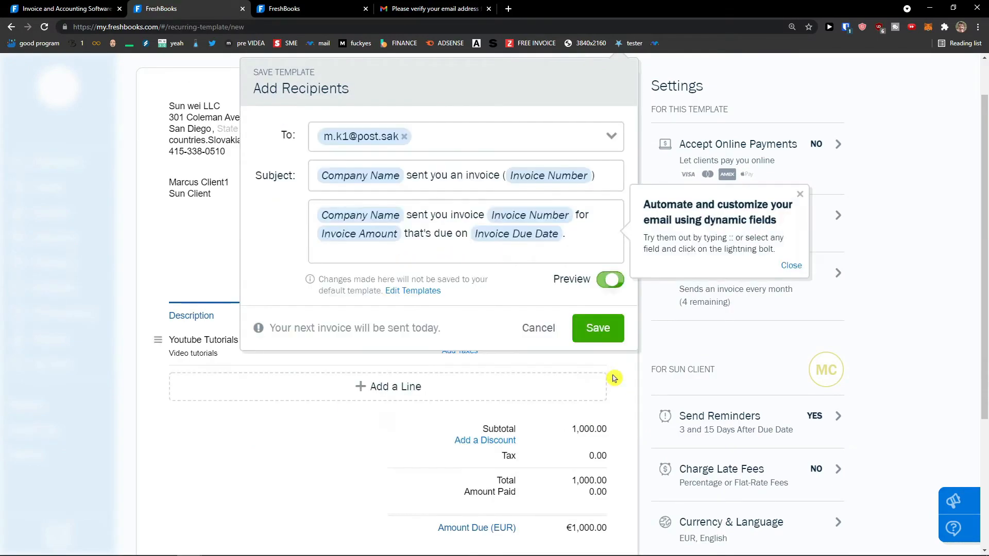
Step: Browse the dynamic fields for the email message without inserting any
{"action": "left_click", "coordinate": [516, 234]}
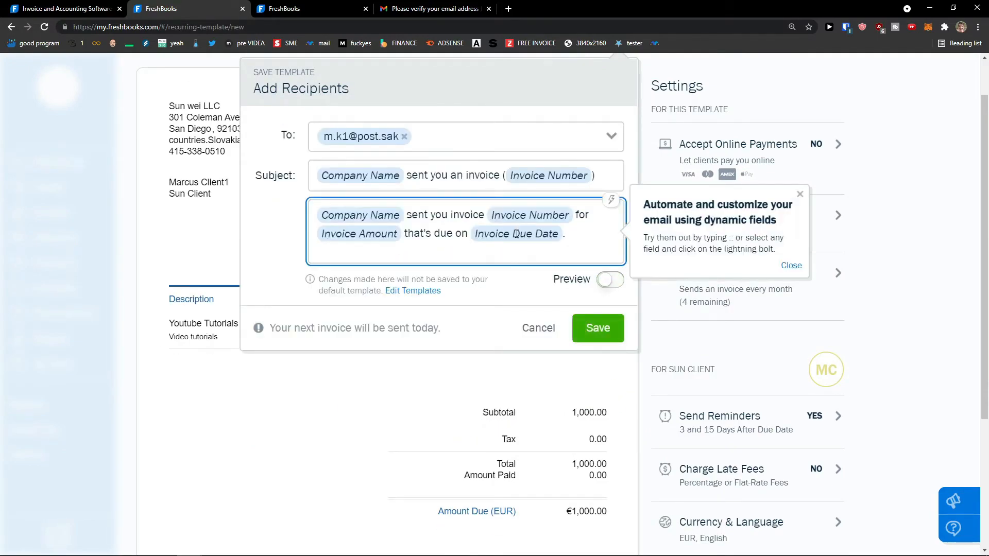
{"action": "left_click", "coordinate": [612, 201]}
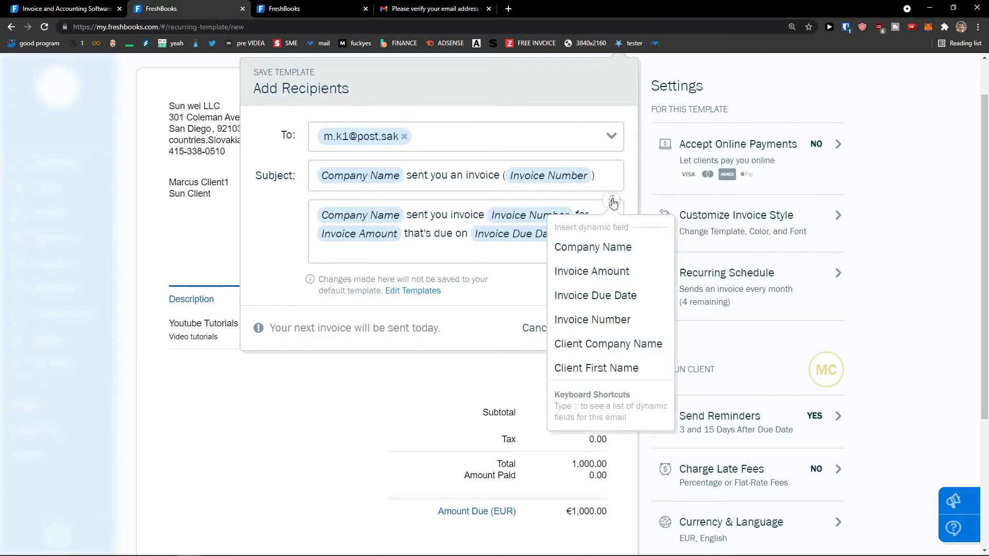
{"action": "left_click", "coordinate": [468, 215]}
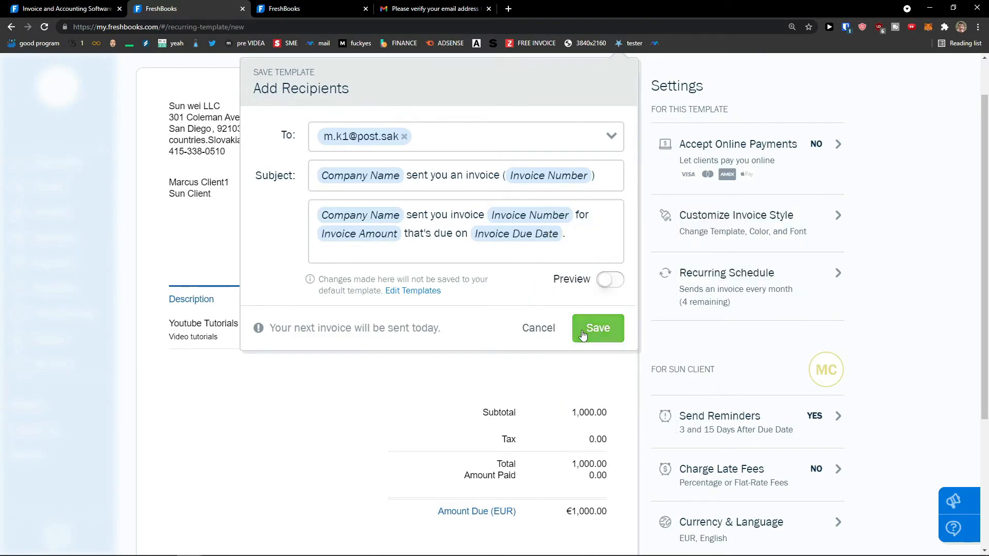
Step: Save Sun Client's monthly recurring template
{"action": "left_click", "coordinate": [583, 334]}
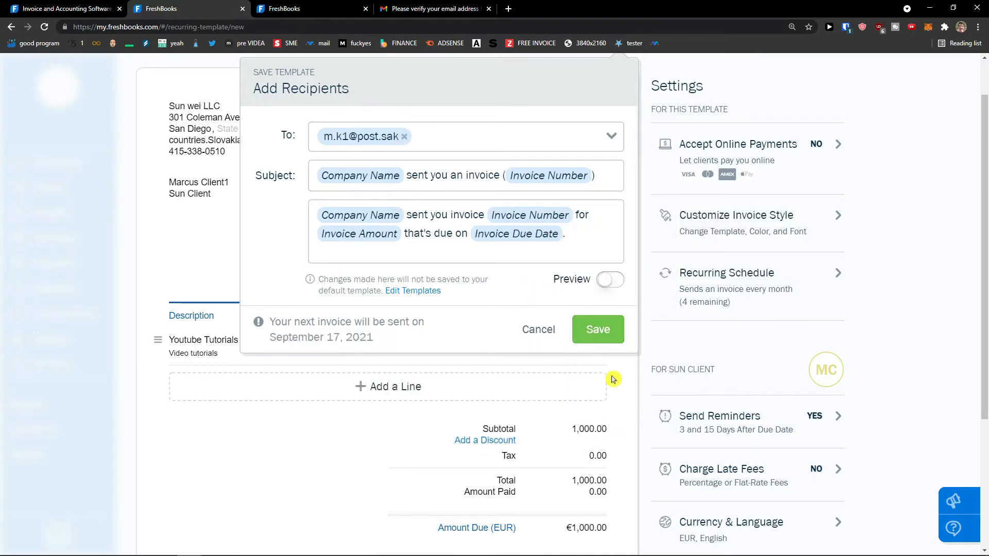
{"action": "scroll", "coordinate": [575, 369], "scroll_direction": "down", "scroll_amount": 6}
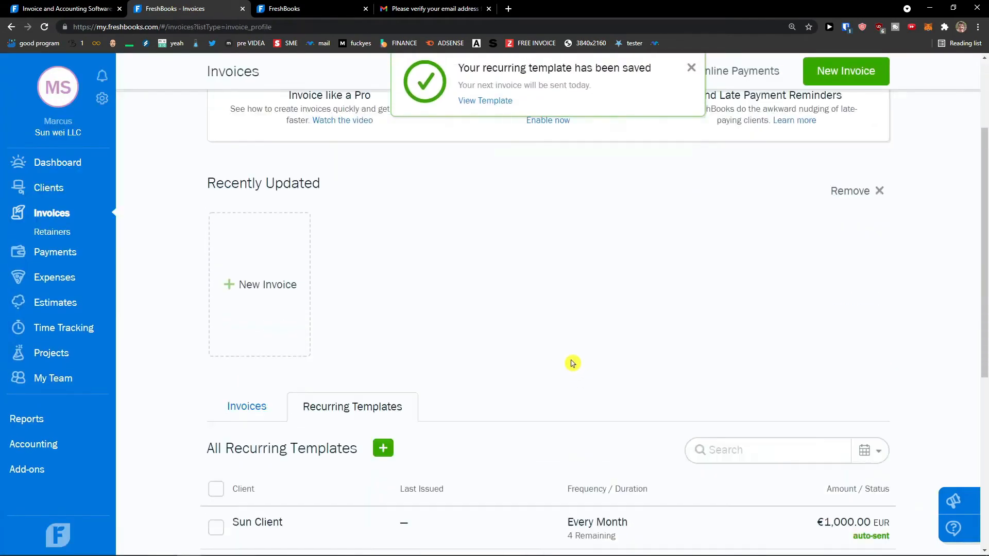
{"action": "scroll", "coordinate": [722, 350], "scroll_direction": "up", "scroll_amount": 6}
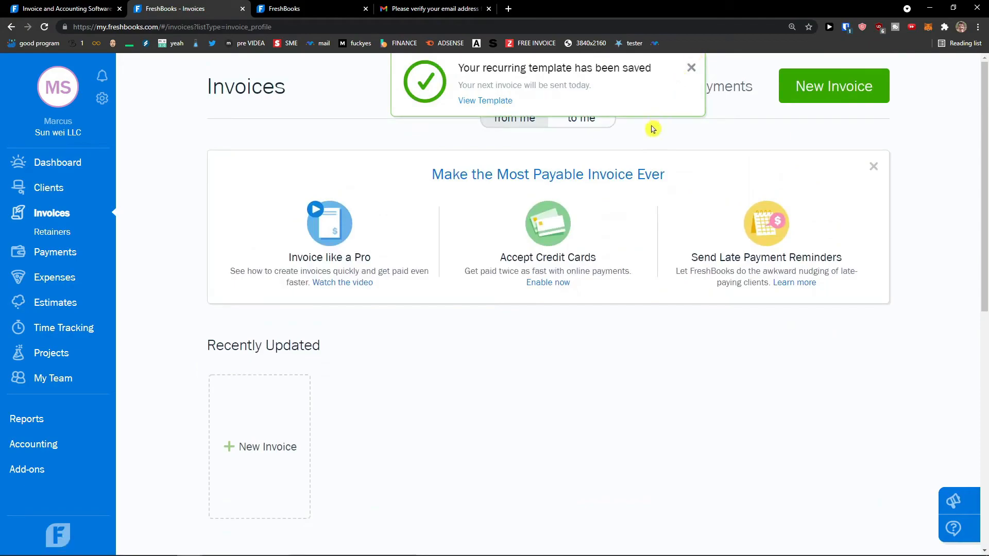
{"action": "scroll", "coordinate": [554, 294], "scroll_direction": "down", "scroll_amount": 5}
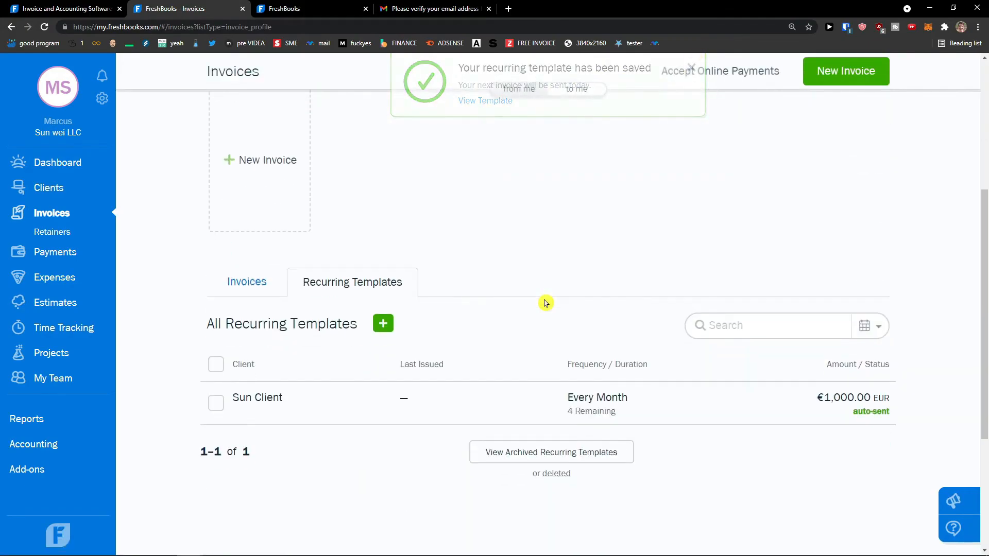
Step: Check invoice 0000001 shows as sent with €1,000 outstanding, then open Payments
{"action": "left_click", "coordinate": [248, 282]}
{"action": "scroll", "coordinate": [444, 338], "scroll_direction": "down", "scroll_amount": 3}
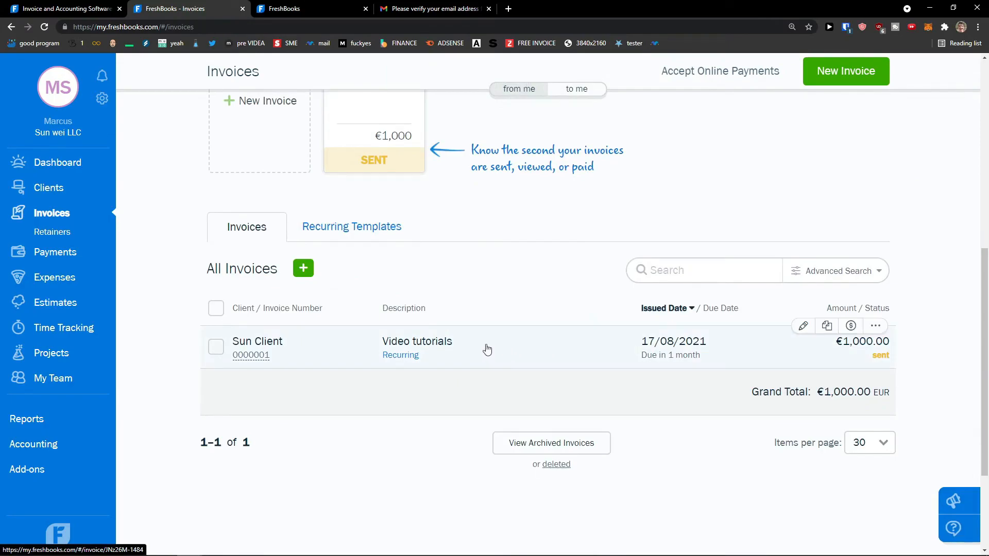
{"action": "scroll", "coordinate": [481, 309], "scroll_direction": "up", "scroll_amount": 3}
{"action": "scroll", "coordinate": [498, 420], "scroll_direction": "down", "scroll_amount": 2}
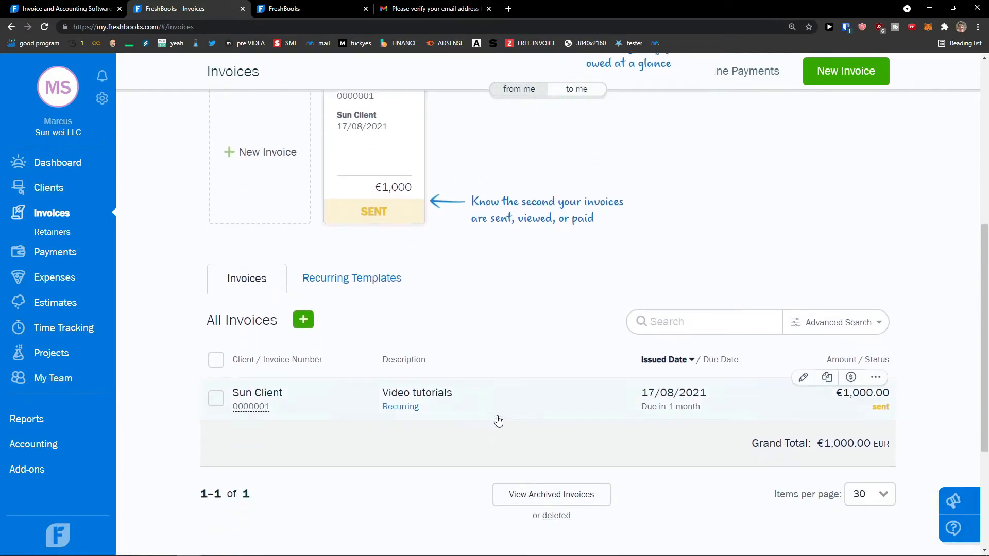
{"action": "scroll", "coordinate": [500, 404], "scroll_direction": "up", "scroll_amount": 4}
{"action": "scroll", "coordinate": [500, 403], "scroll_direction": "up", "scroll_amount": 3}
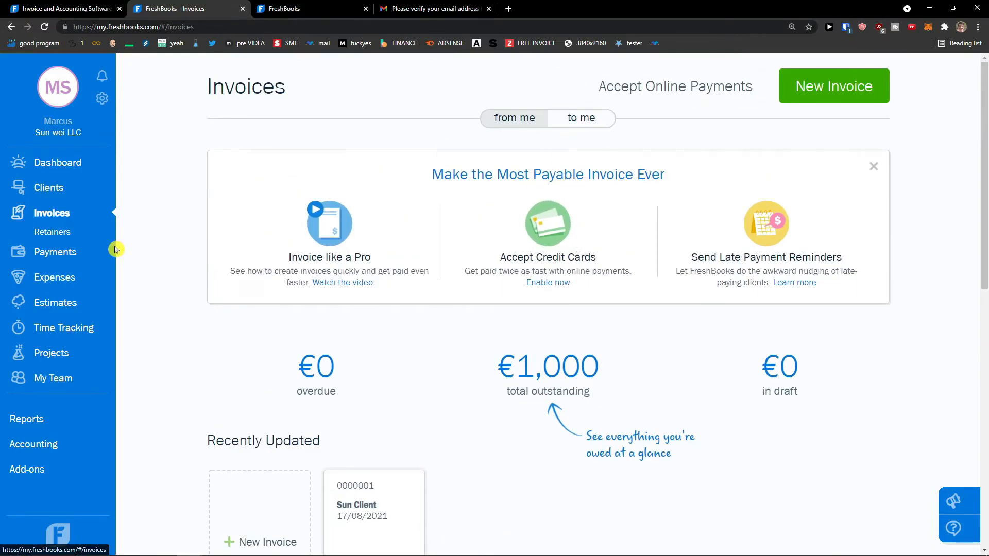
{"action": "left_click", "coordinate": [70, 254]}
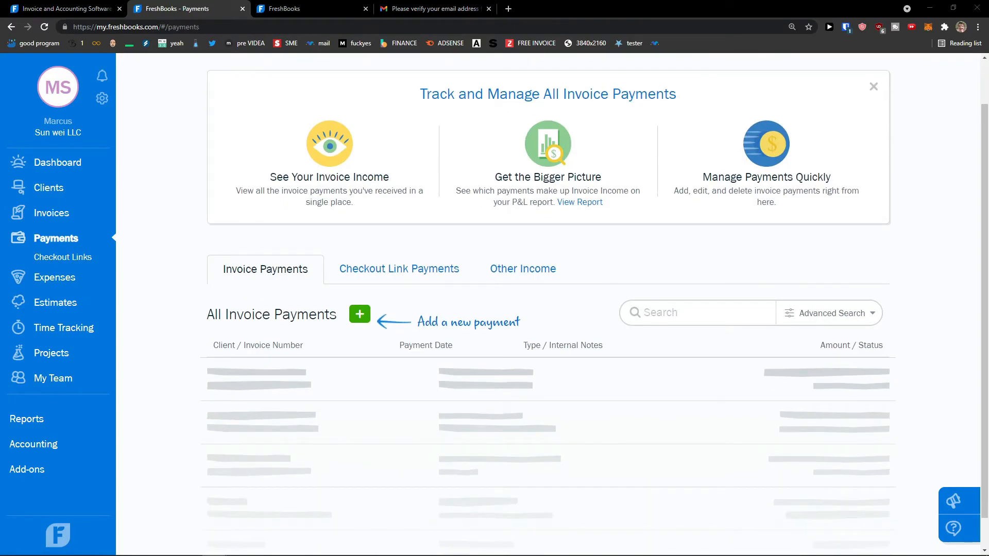
Step: Record a €1,000.00 cash payment dated 17/08/2021 against the invoice
{"action": "left_click", "coordinate": [359, 314]}
{"action": "left_click", "coordinate": [322, 474]}
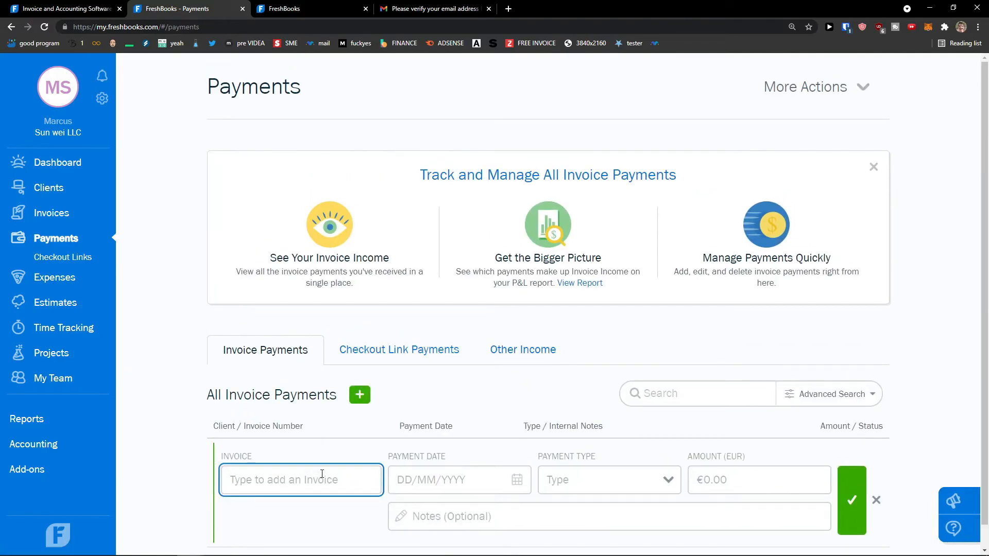
{"action": "type", "text": "00"}
{"action": "left_click", "coordinate": [321, 516]}
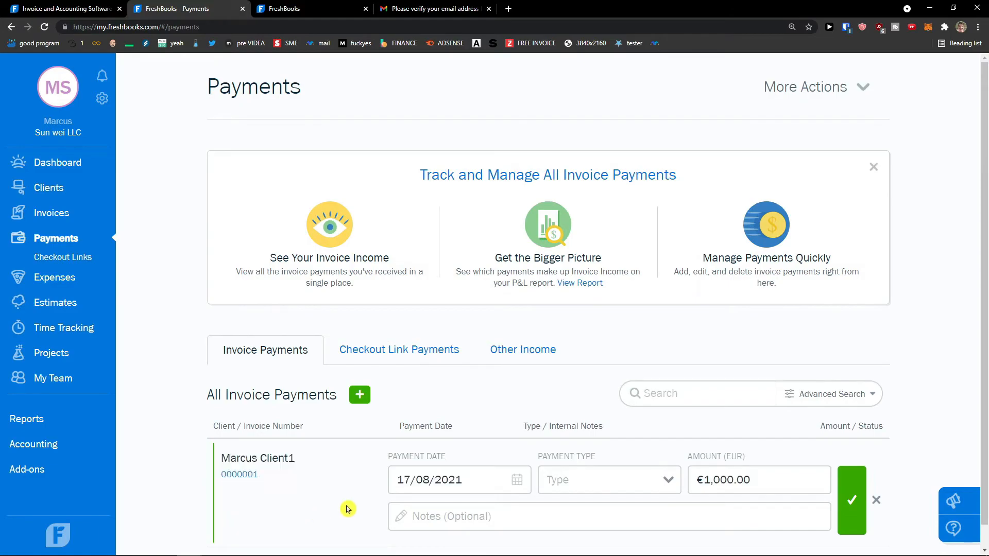
{"action": "left_click", "coordinate": [488, 477]}
{"action": "left_click", "coordinate": [618, 480]}
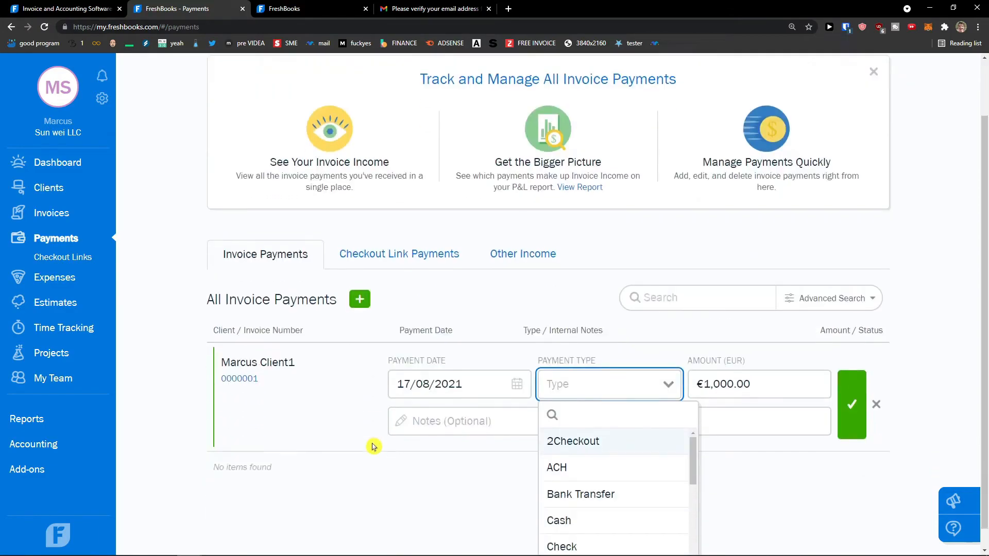
{"action": "scroll", "coordinate": [611, 446], "scroll_direction": "down", "scroll_amount": 2}
{"action": "scroll", "coordinate": [619, 468], "scroll_direction": "up", "scroll_amount": 1}
{"action": "scroll", "coordinate": [611, 464], "scroll_direction": "down", "scroll_amount": 2}
{"action": "scroll", "coordinate": [618, 474], "scroll_direction": "up", "scroll_amount": 2}
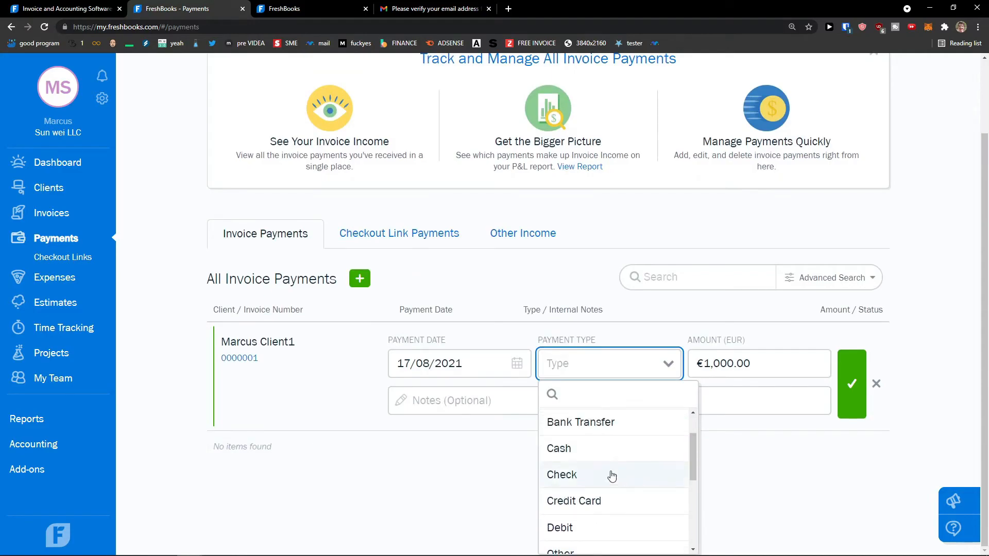
{"action": "left_click", "coordinate": [588, 448]}
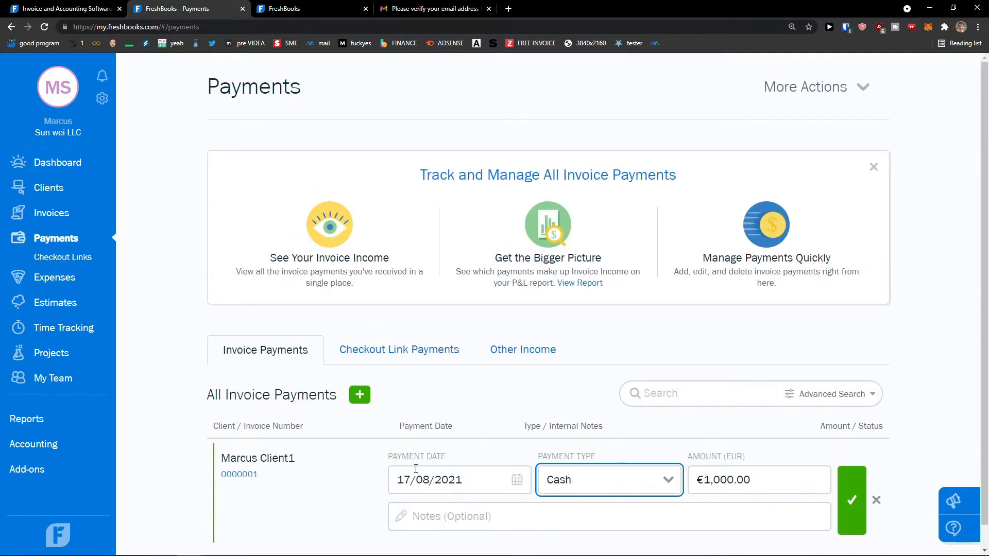
{"action": "left_click", "coordinate": [604, 511]}
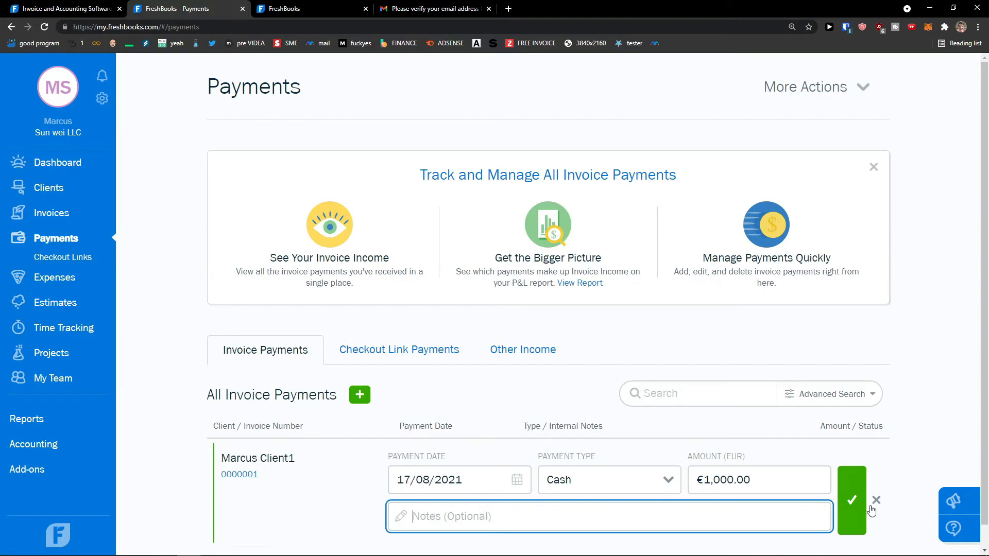
{"action": "left_click", "coordinate": [852, 504]}
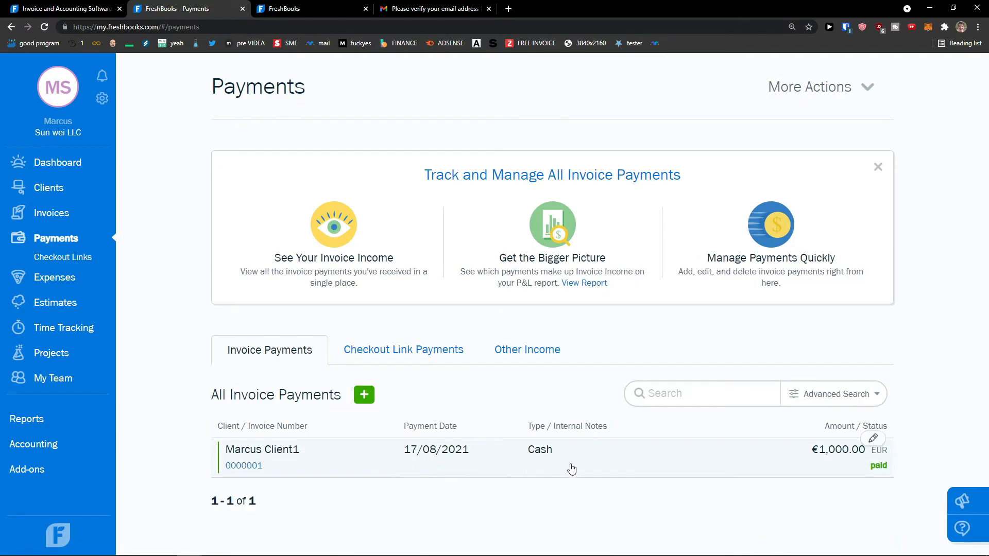
Step: Browse the invoices and payment tabs, then start a new Other Income entry
{"action": "left_click", "coordinate": [45, 214]}
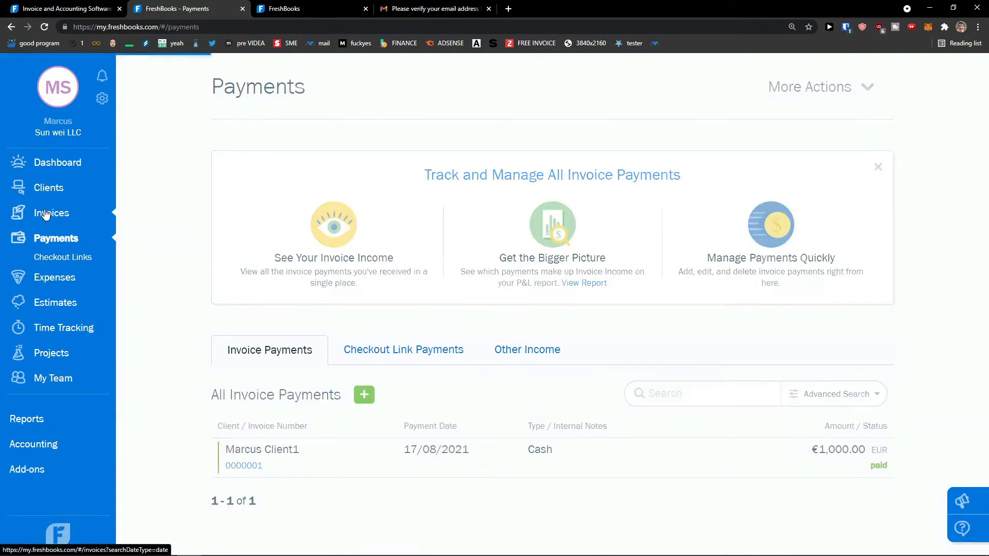
{"action": "scroll", "coordinate": [230, 309], "scroll_direction": "down", "scroll_amount": 7}
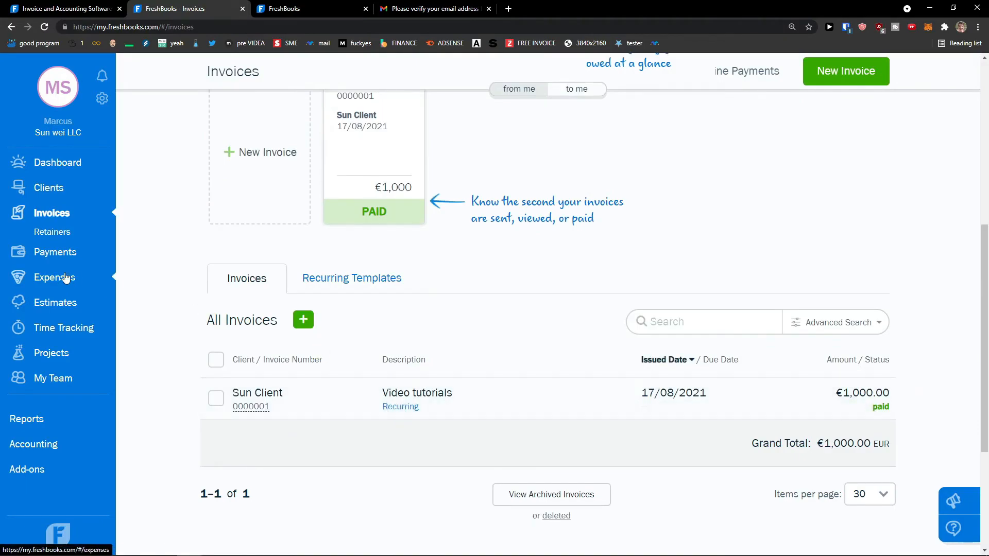
{"action": "left_click", "coordinate": [57, 253]}
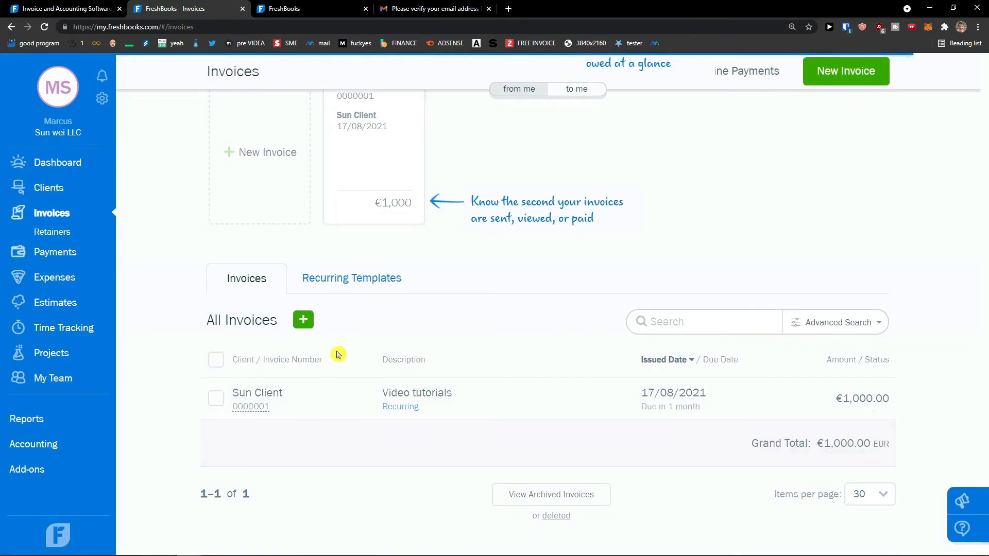
{"action": "left_click", "coordinate": [403, 344]}
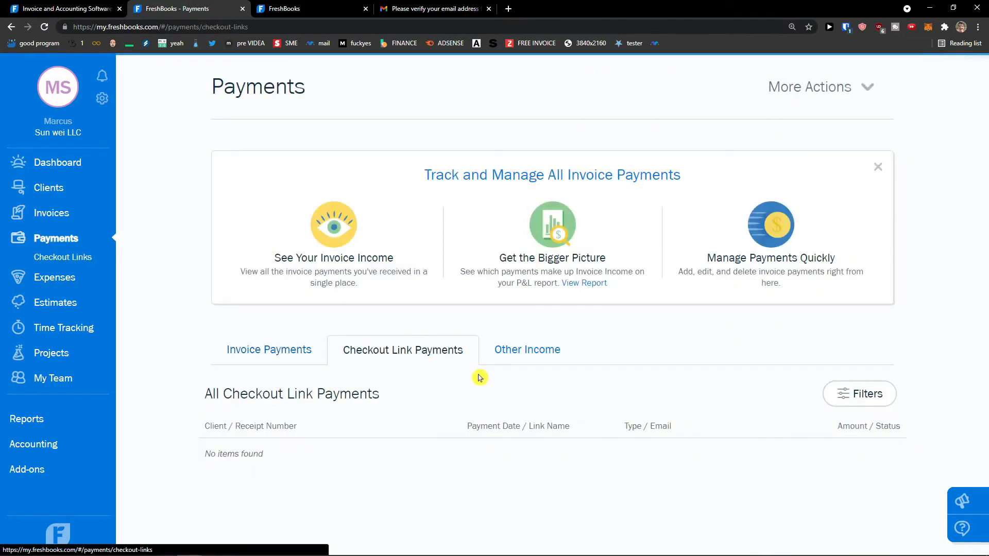
{"action": "left_click", "coordinate": [519, 352]}
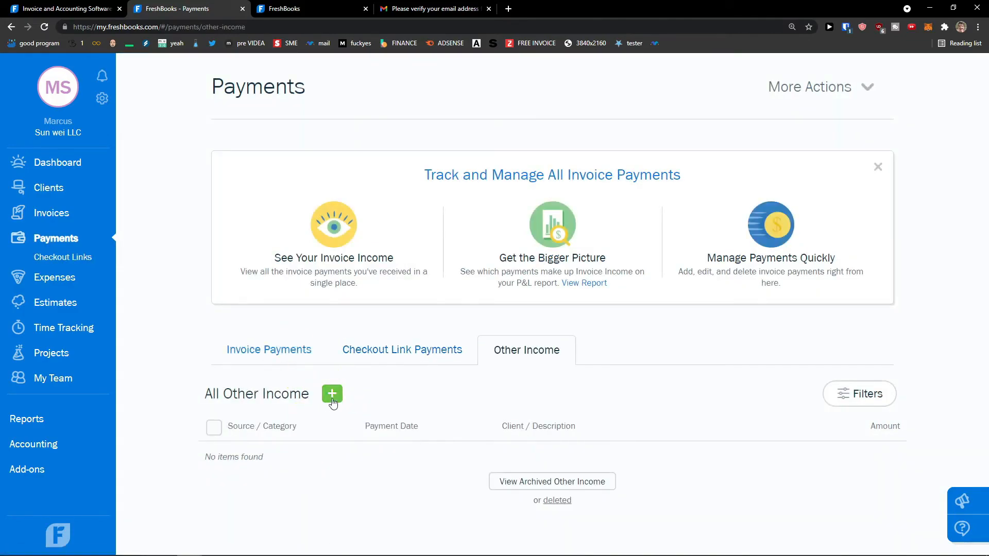
{"action": "left_click", "coordinate": [332, 394]}
{"action": "scroll", "coordinate": [337, 402], "scroll_direction": "down", "scroll_amount": 1}
Step: Enter 'Selling on Market' as the income source with category In-Person Sales
{"action": "left_click", "coordinate": [317, 416]}
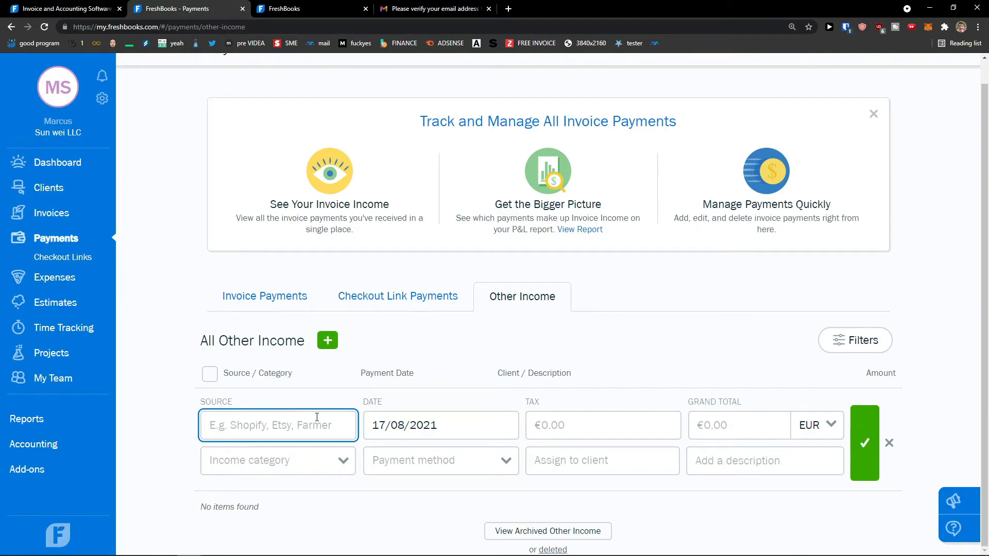
{"action": "type", "text": "Selling on st"}
{"action": "key", "text": "Return"}
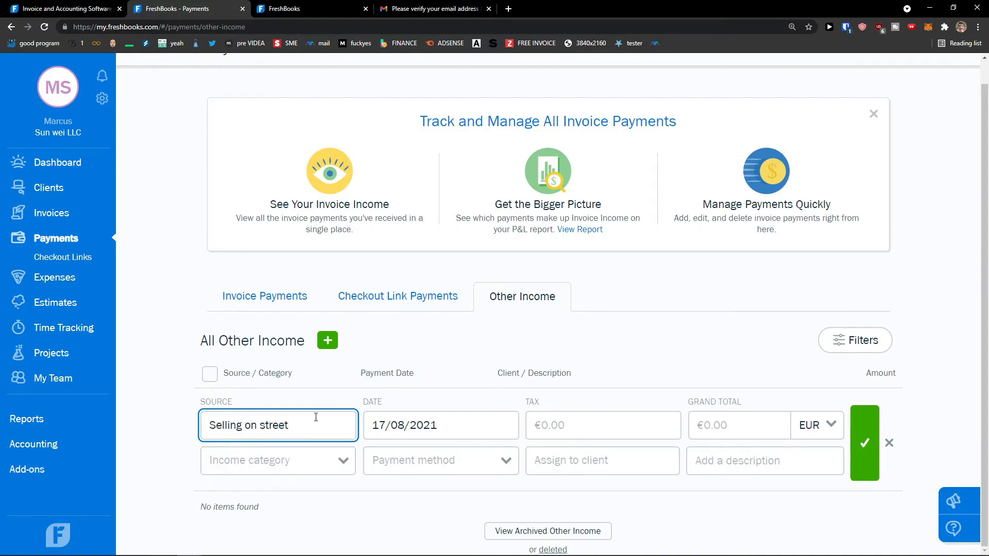
{"action": "left_click", "coordinate": [293, 460]}
{"action": "left_click", "coordinate": [260, 462]}
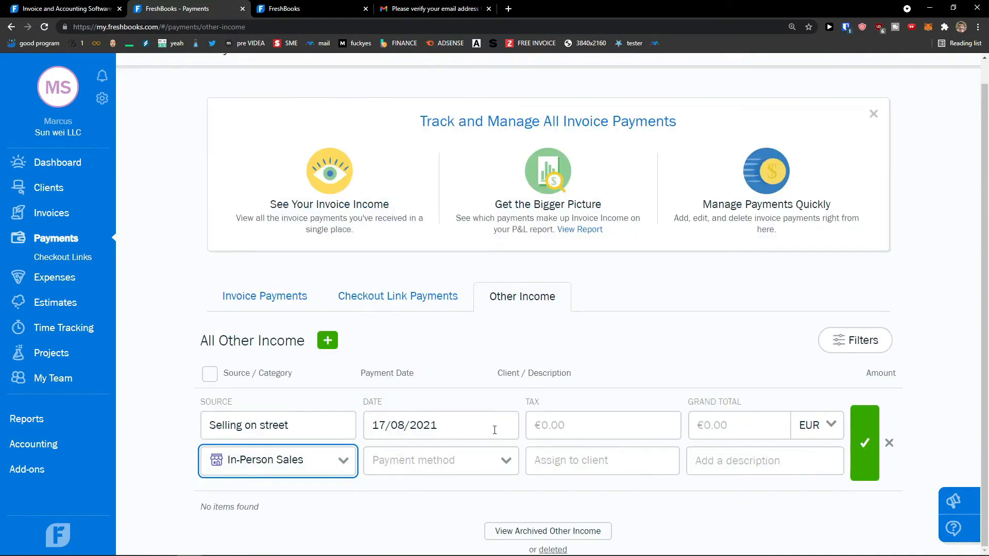
{"action": "left_click", "coordinate": [286, 426]}
{"action": "double_click", "coordinate": [286, 425]}
{"action": "key", "text": "BackSpace"}
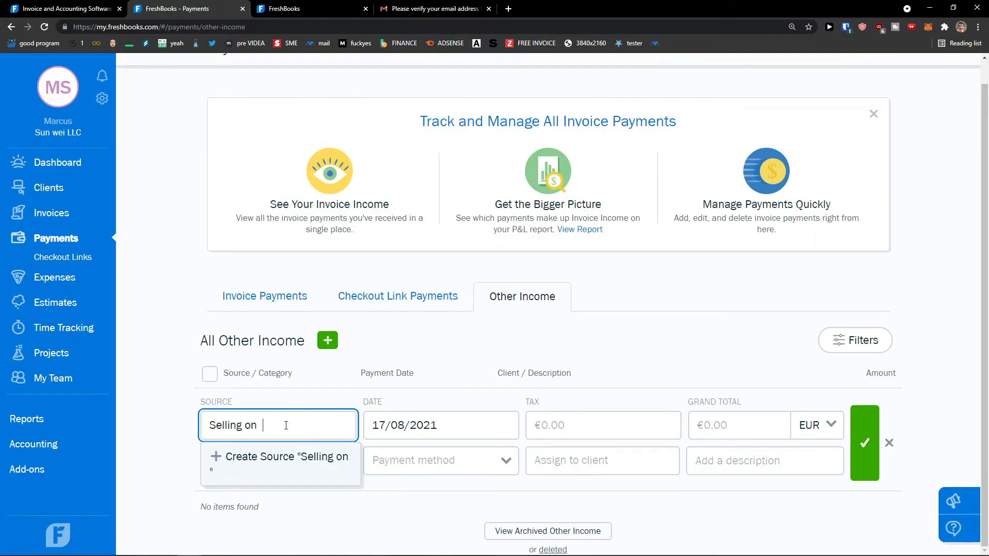
{"action": "type", "text": "Market"}
Step: Record the income as €100.00 cash from Sun Client with a description, save it, and open Expenses
{"action": "left_click", "coordinate": [411, 479]}
{"action": "scroll", "coordinate": [420, 458], "scroll_direction": "down", "scroll_amount": 2}
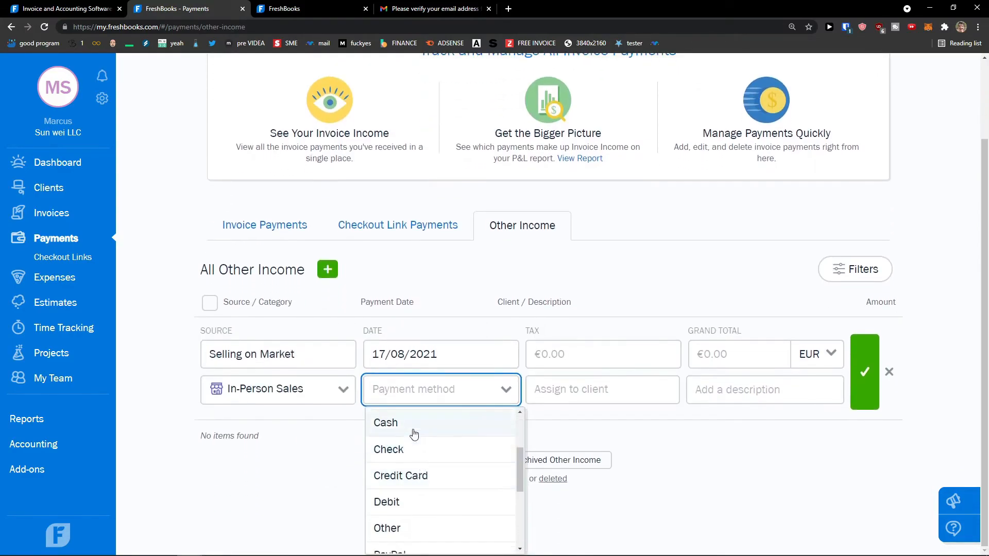
{"action": "left_click", "coordinate": [414, 435]}
{"action": "left_click", "coordinate": [580, 431]}
{"action": "left_click", "coordinate": [745, 433]}
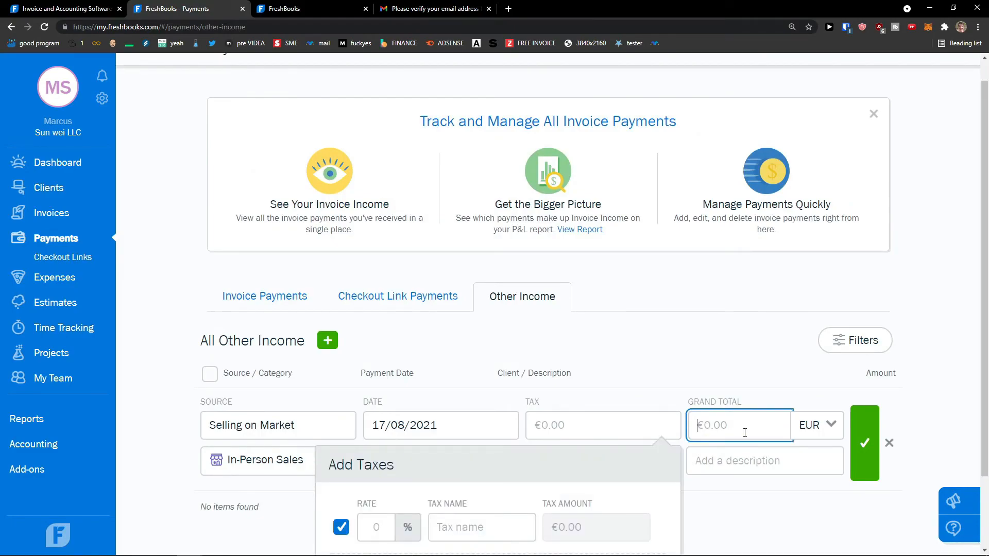
{"action": "left_click", "coordinate": [653, 453]}
{"action": "left_click", "coordinate": [620, 503]}
{"action": "left_click", "coordinate": [757, 437]}
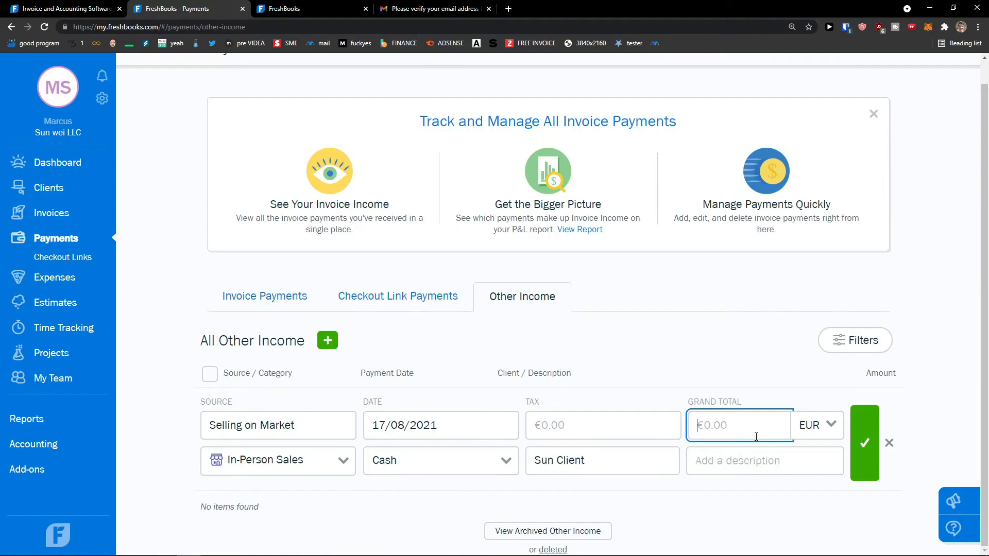
{"action": "left_click", "coordinate": [743, 452]}
{"action": "type", "text": "Selling my products"}
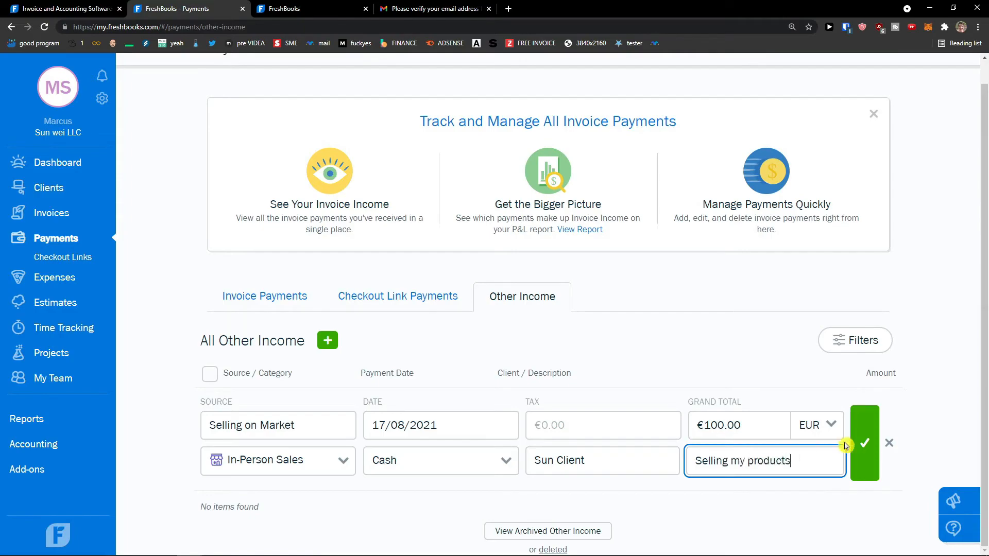
{"action": "left_click", "coordinate": [865, 443]}
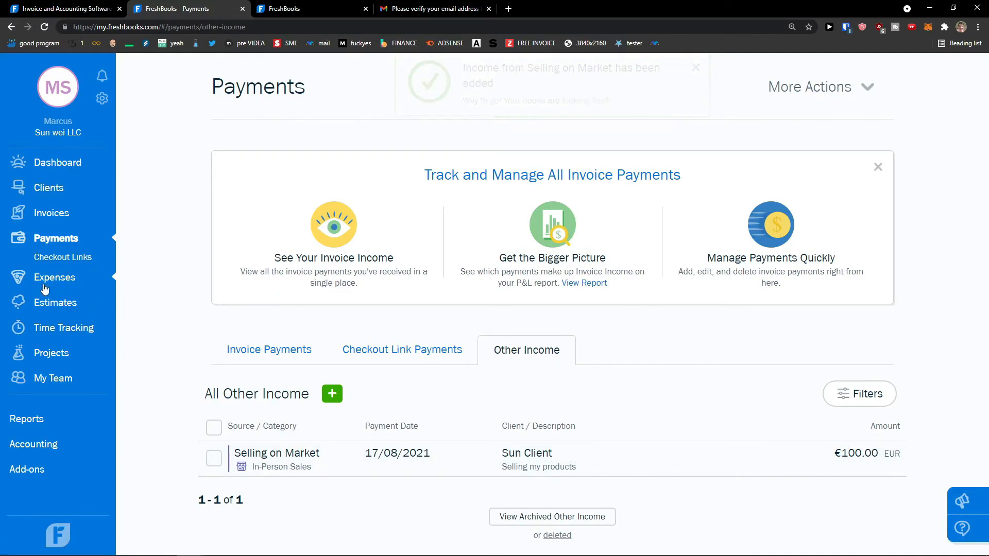
{"action": "left_click", "coordinate": [45, 284]}
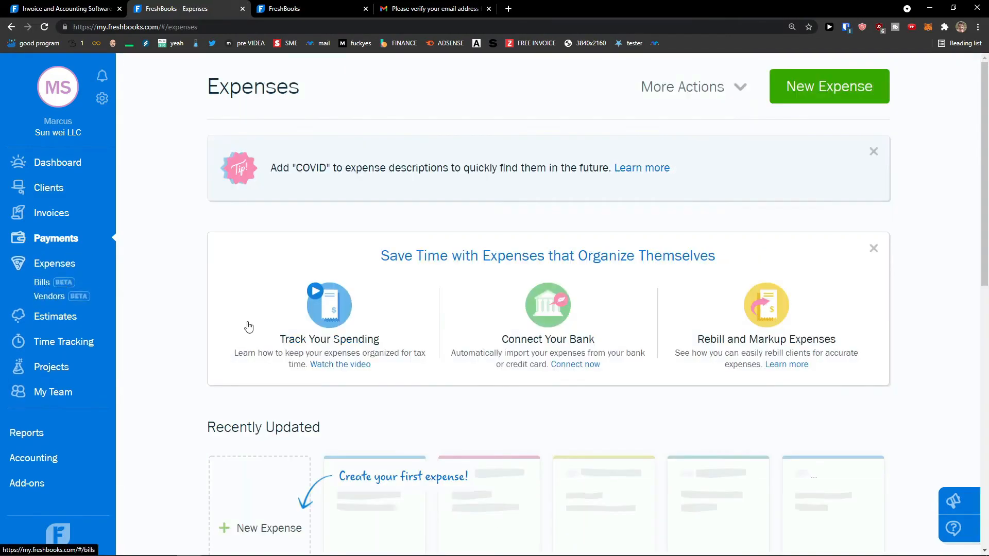
Step: Go from Expenses to the empty Bills page and start a new bill
{"action": "scroll", "coordinate": [217, 322], "scroll_direction": "down", "scroll_amount": 2}
{"action": "scroll", "coordinate": [190, 315], "scroll_direction": "up", "scroll_amount": 2}
{"action": "scroll", "coordinate": [187, 319], "scroll_direction": "down", "scroll_amount": 2}
{"action": "scroll", "coordinate": [187, 319], "scroll_direction": "down", "scroll_amount": 2}
{"action": "scroll", "coordinate": [187, 319], "scroll_direction": "up", "scroll_amount": 1}
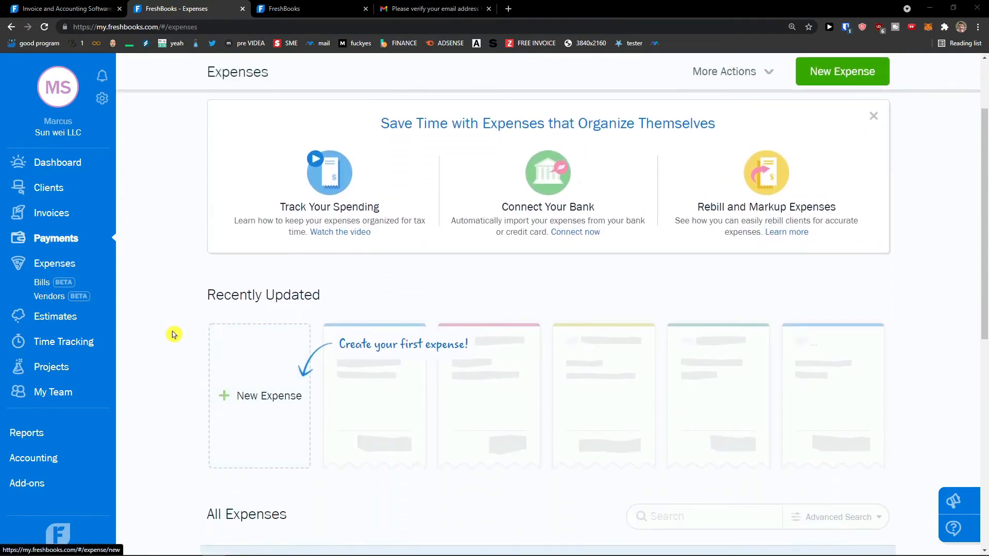
{"action": "left_click", "coordinate": [40, 283]}
{"action": "left_click", "coordinate": [842, 96]}
Step: Set the bill's vendor to Sun Vendor and add a 'camera' line item
{"action": "left_click", "coordinate": [261, 188]}
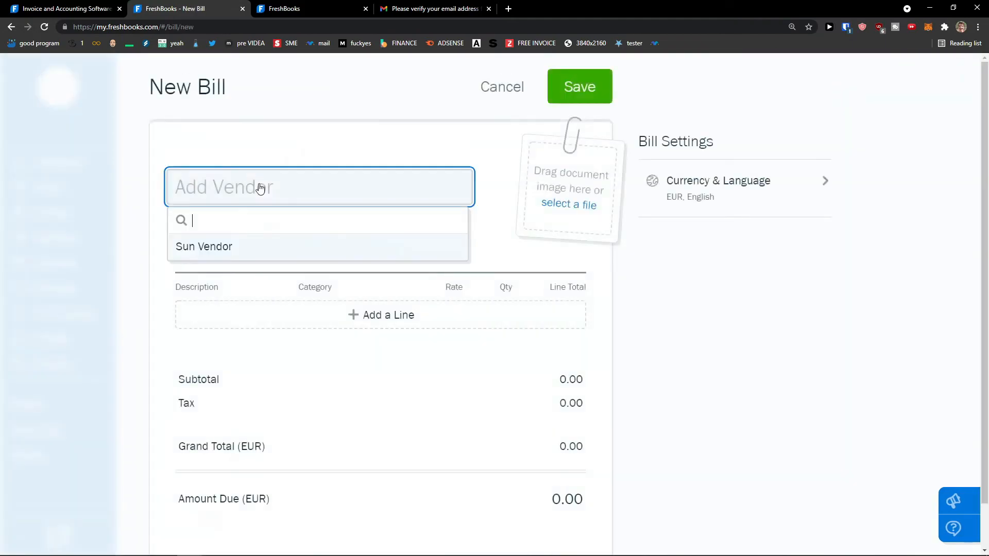
{"action": "left_click", "coordinate": [250, 248]}
{"action": "scroll", "coordinate": [319, 277], "scroll_direction": "down", "scroll_amount": 1}
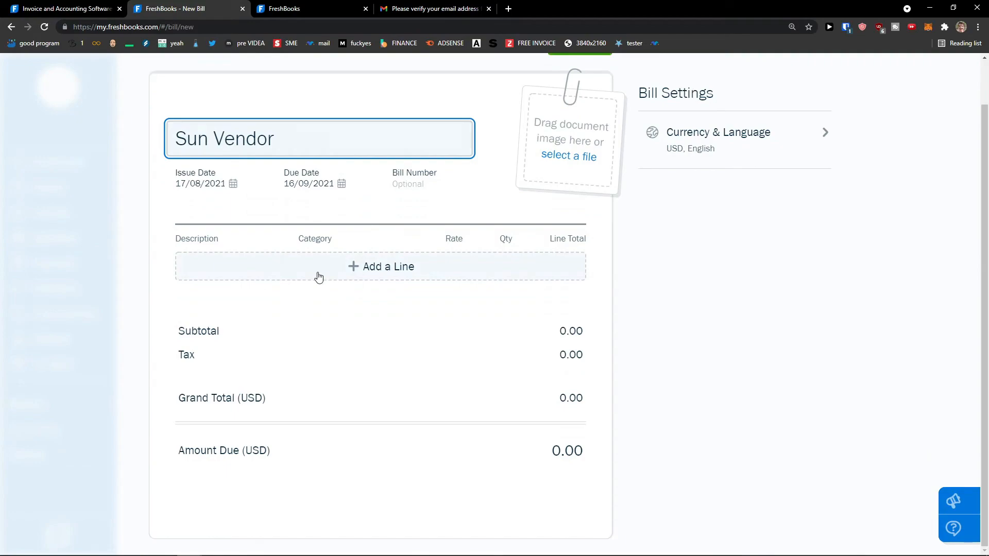
{"action": "left_click", "coordinate": [319, 277]}
{"action": "left_click", "coordinate": [215, 267]}
{"action": "type", "text": "camera"}
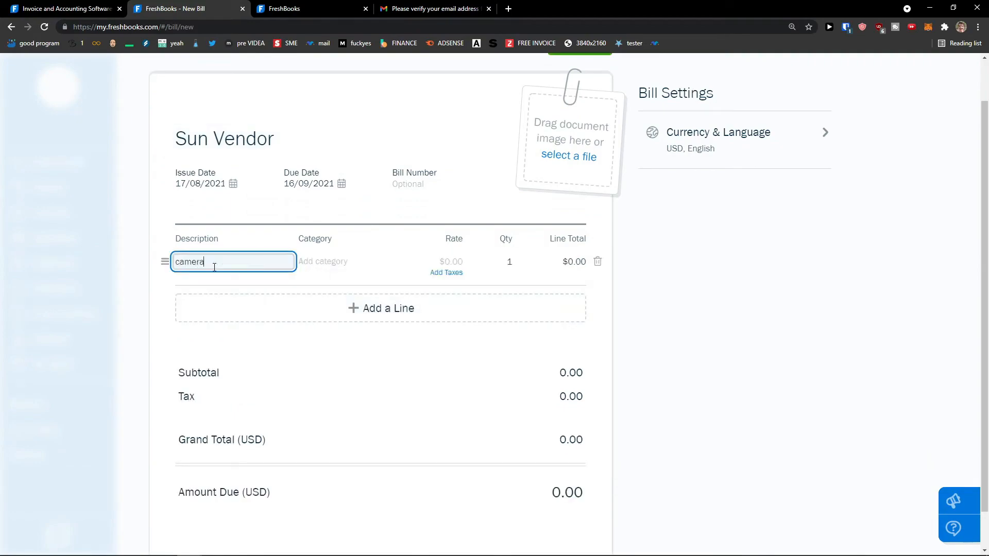
{"action": "key", "text": "Tab"}
Step: Give the camera line the Hardware category and a 100 rate, then save the bill
{"action": "scroll", "coordinate": [377, 322], "scroll_direction": "down", "scroll_amount": 6}
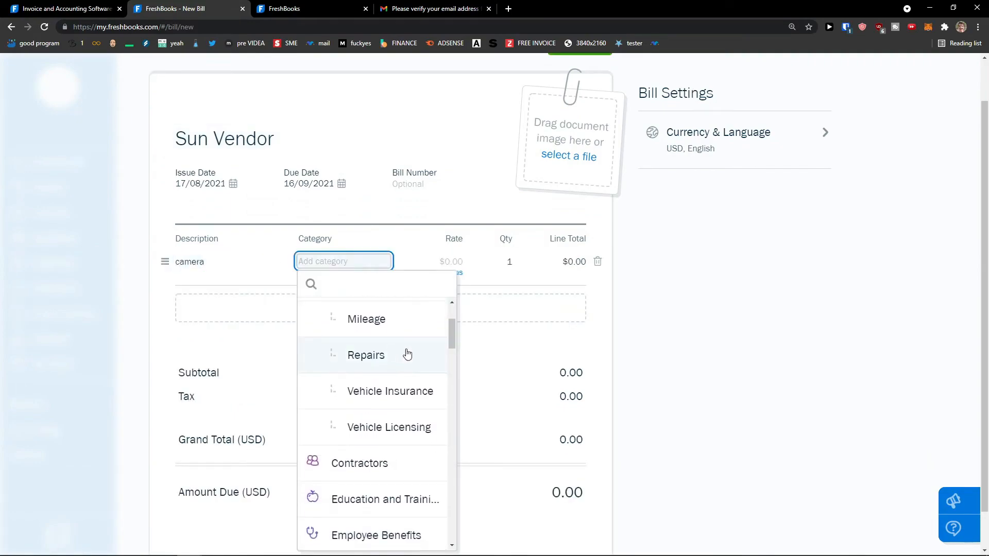
{"action": "scroll", "coordinate": [404, 354], "scroll_direction": "down", "scroll_amount": 5}
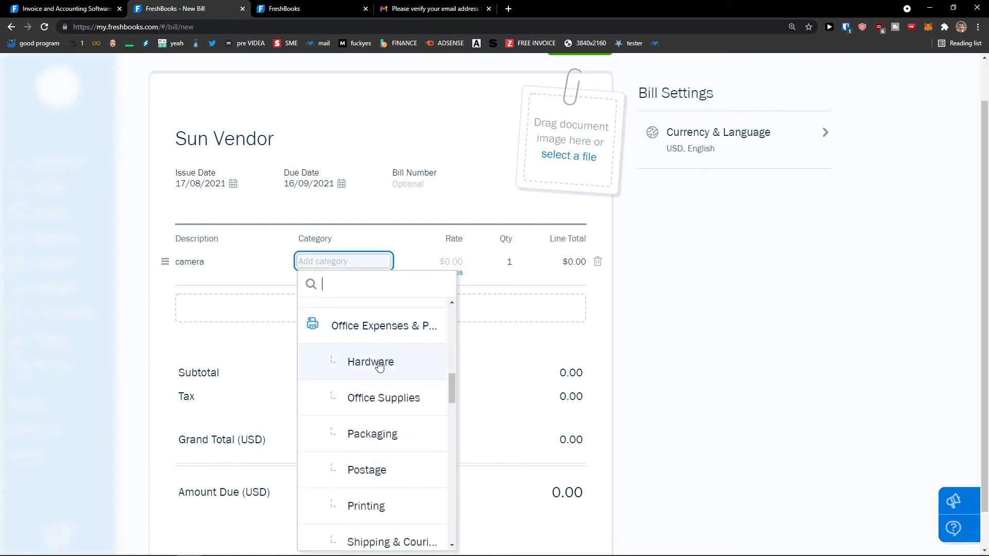
{"action": "left_click", "coordinate": [376, 367]}
{"action": "left_click", "coordinate": [460, 262]}
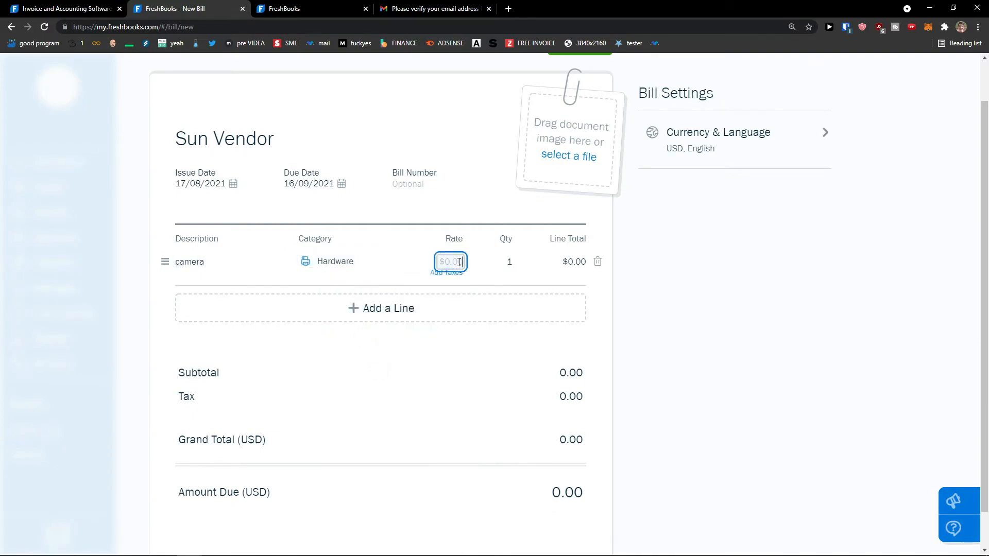
{"action": "type", "text": "100"}
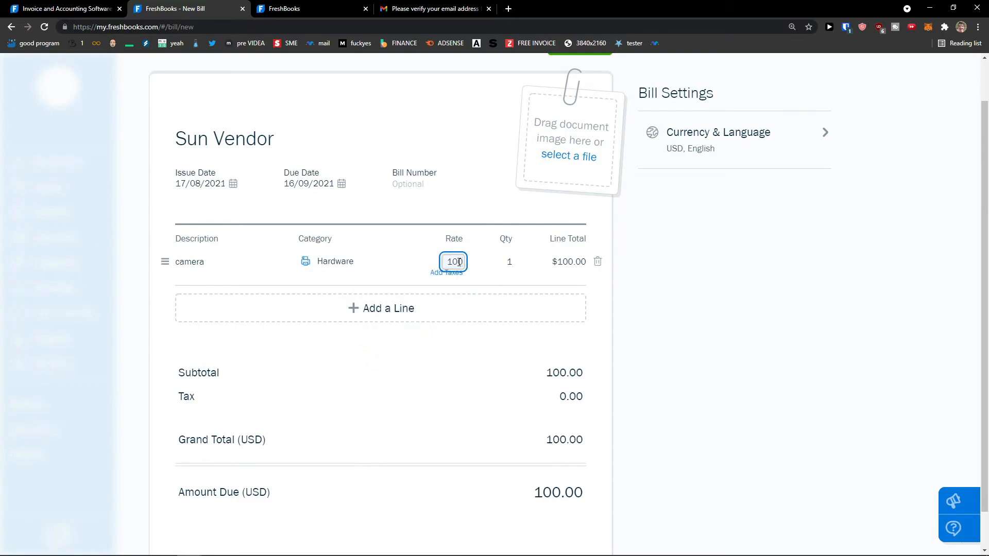
{"action": "left_click", "coordinate": [450, 335]}
{"action": "scroll", "coordinate": [428, 342], "scroll_direction": "down", "scroll_amount": 2}
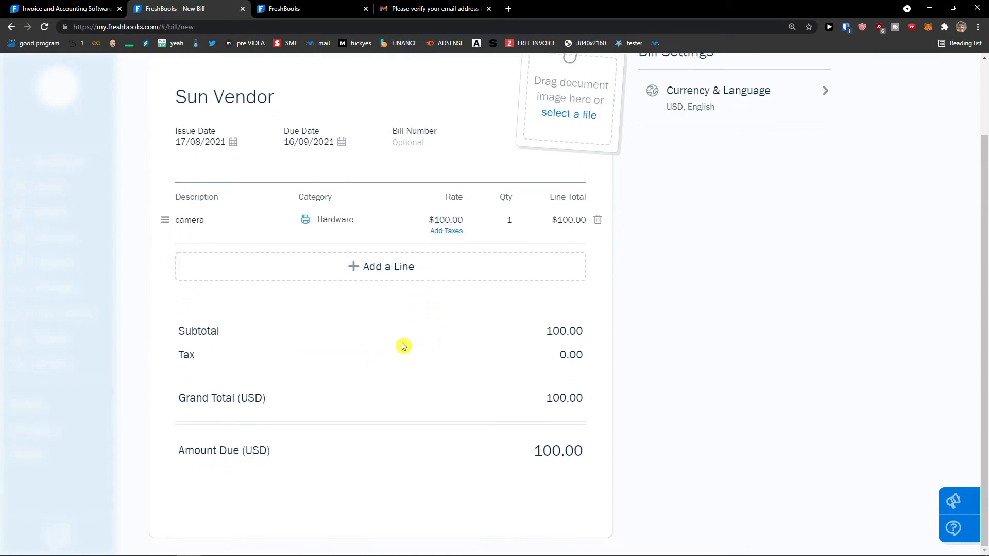
{"action": "scroll", "coordinate": [342, 435], "scroll_direction": "up", "scroll_amount": 3}
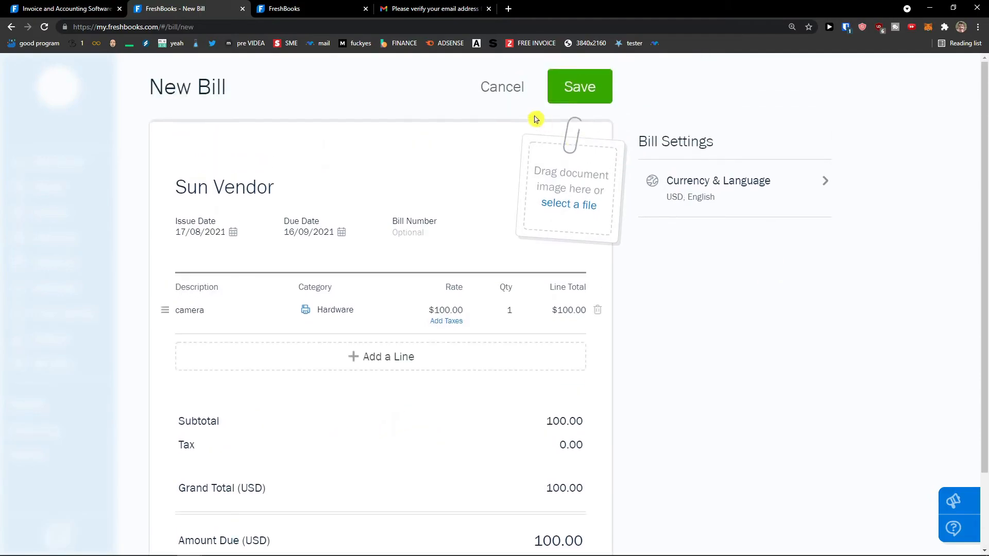
{"action": "left_click", "coordinate": [591, 93]}
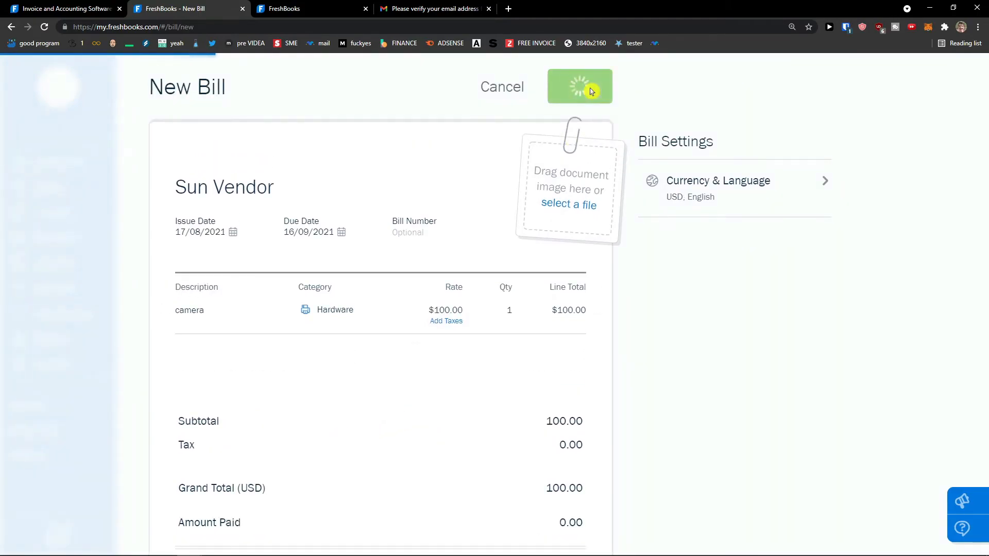
{"action": "scroll", "coordinate": [375, 287], "scroll_direction": "down", "scroll_amount": 6}
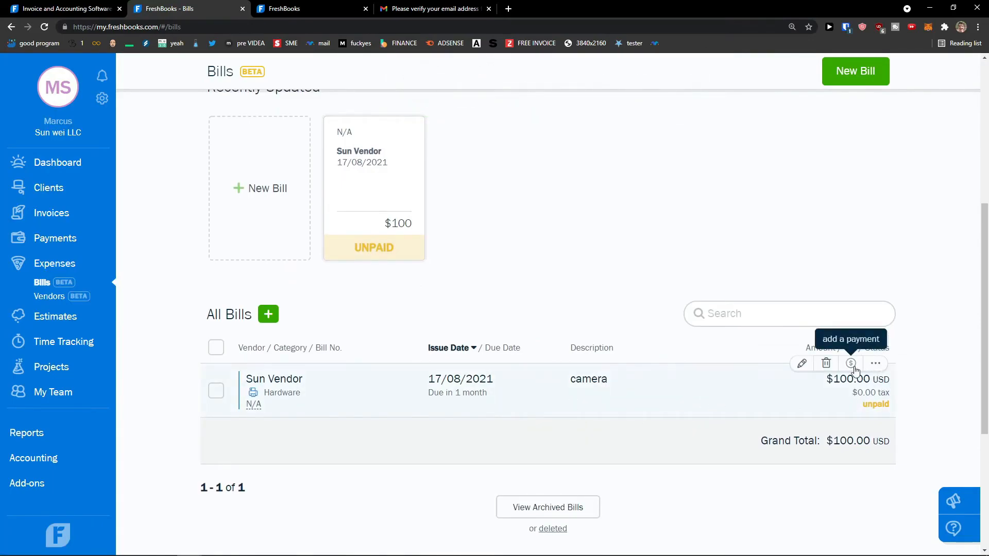
Step: Open the add-payment form for the Sun Vendor bill
{"action": "scroll", "coordinate": [647, 407], "scroll_direction": "up", "scroll_amount": 5}
{"action": "scroll", "coordinate": [626, 413], "scroll_direction": "down", "scroll_amount": 3}
{"action": "scroll", "coordinate": [624, 413], "scroll_direction": "down", "scroll_amount": 2}
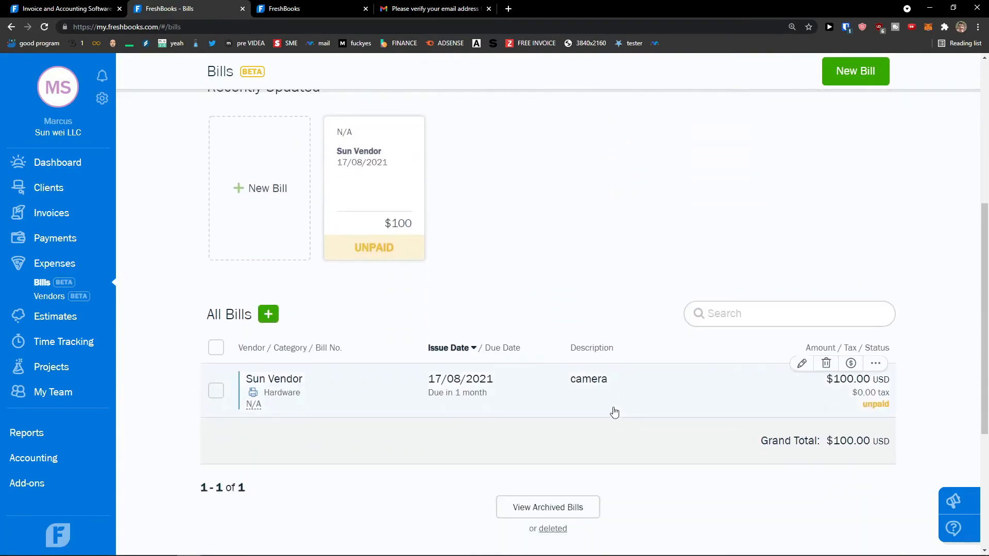
{"action": "scroll", "coordinate": [458, 396], "scroll_direction": "up", "scroll_amount": 1}
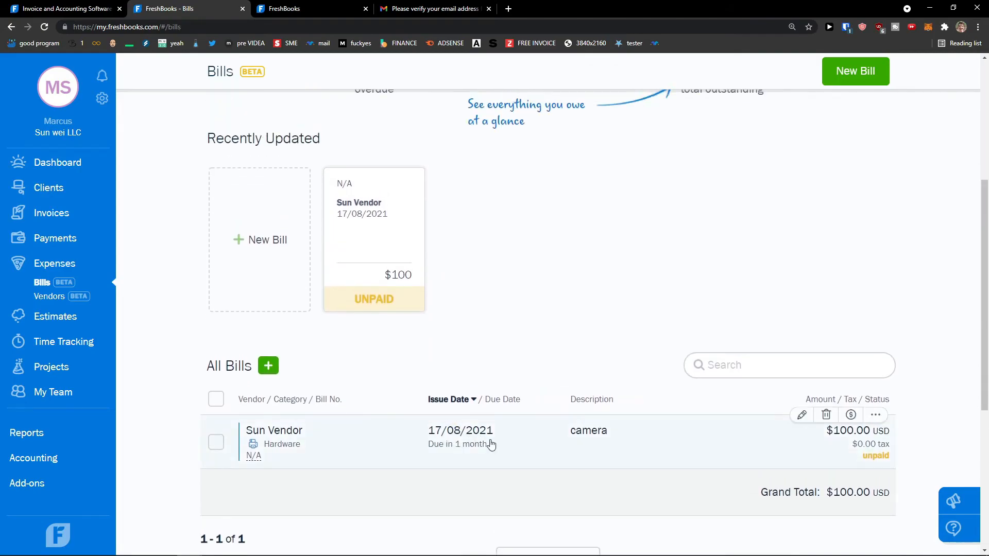
{"action": "mouse_move", "coordinate": [790, 455]}
{"action": "left_click", "coordinate": [852, 415]}
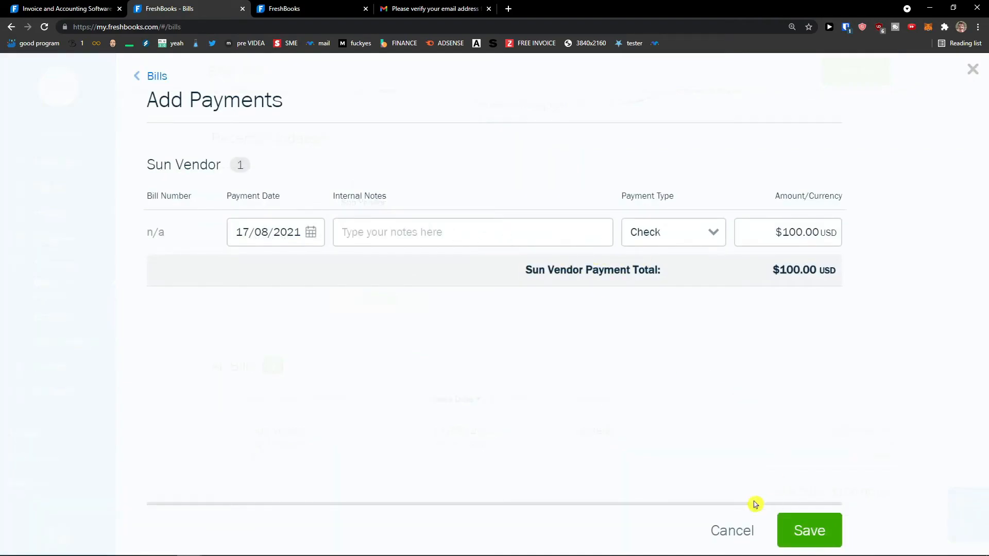
{"action": "left_click", "coordinate": [738, 531]}
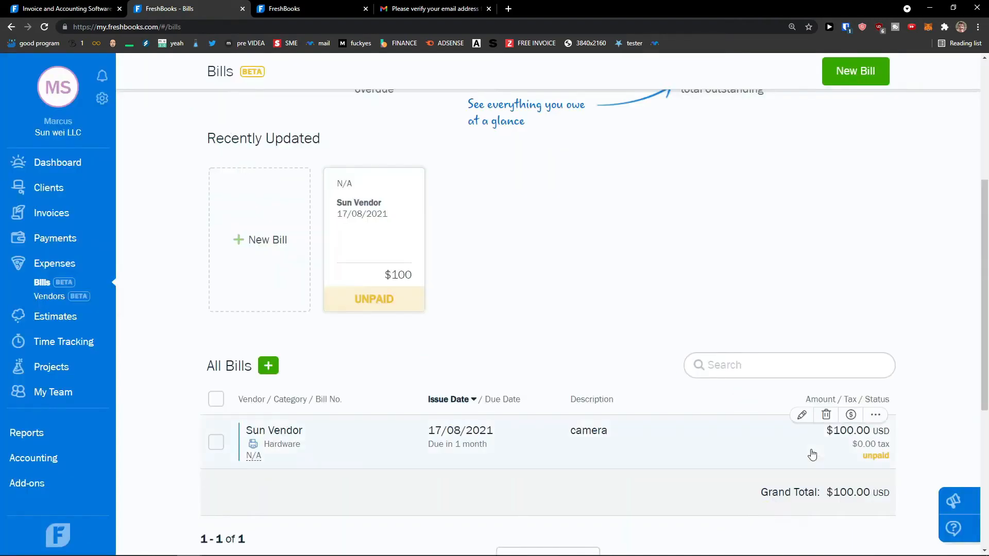
{"action": "left_click", "coordinate": [875, 417]}
{"action": "left_click", "coordinate": [851, 415]}
Step: Record a Cash payment with the note 'payed in cash' and save it
{"action": "left_click", "coordinate": [422, 236]}
{"action": "type", "text": "payed in cash"}
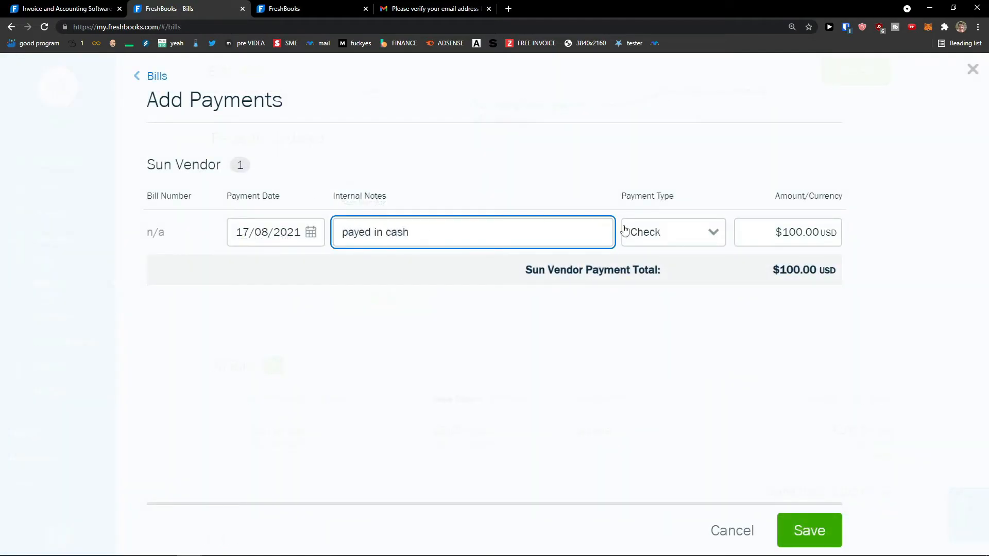
{"action": "left_click", "coordinate": [625, 229]}
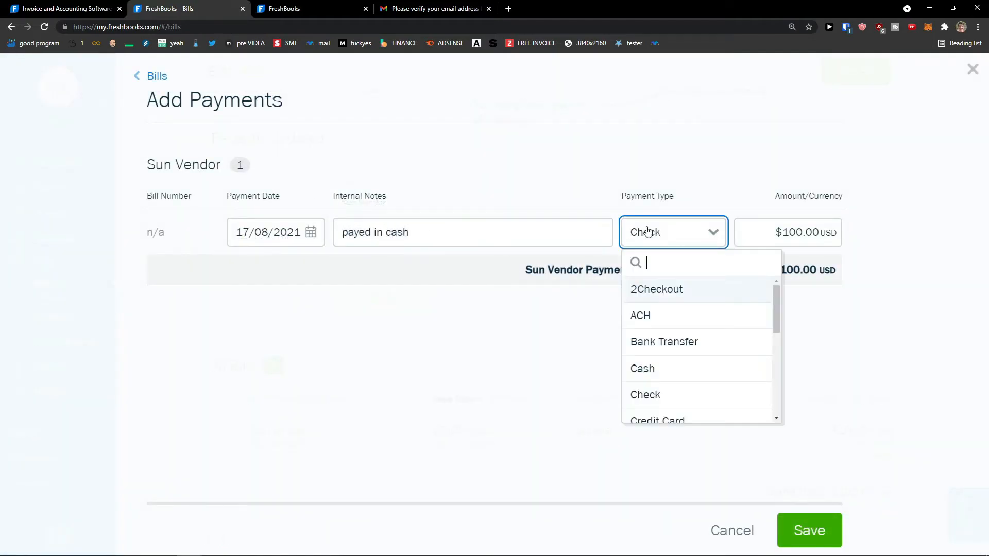
{"action": "left_click", "coordinate": [671, 366]}
{"action": "left_click", "coordinate": [806, 530]}
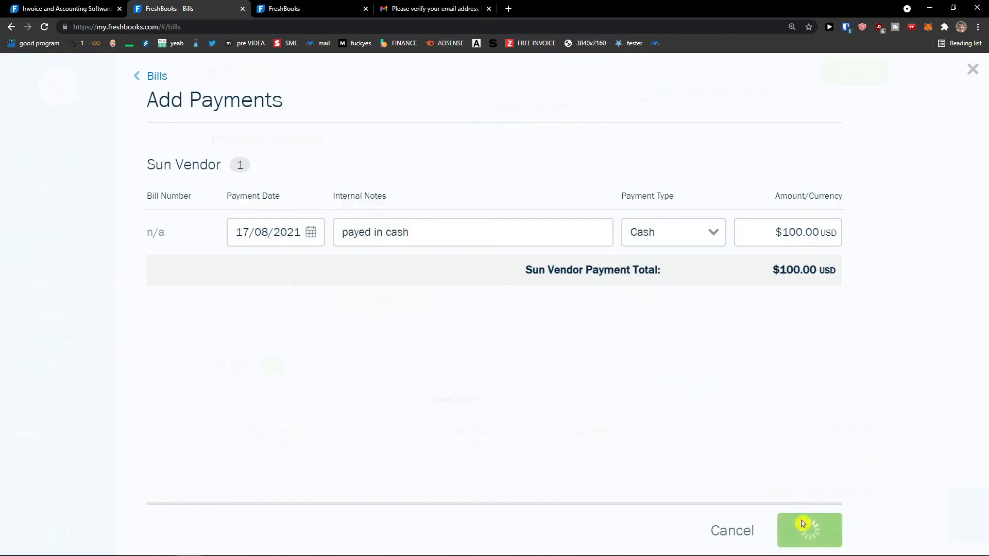
Step: Go to the Expenses page
{"action": "scroll", "coordinate": [560, 378], "scroll_direction": "up", "scroll_amount": 5}
{"action": "scroll", "coordinate": [561, 378], "scroll_direction": "up", "scroll_amount": 2}
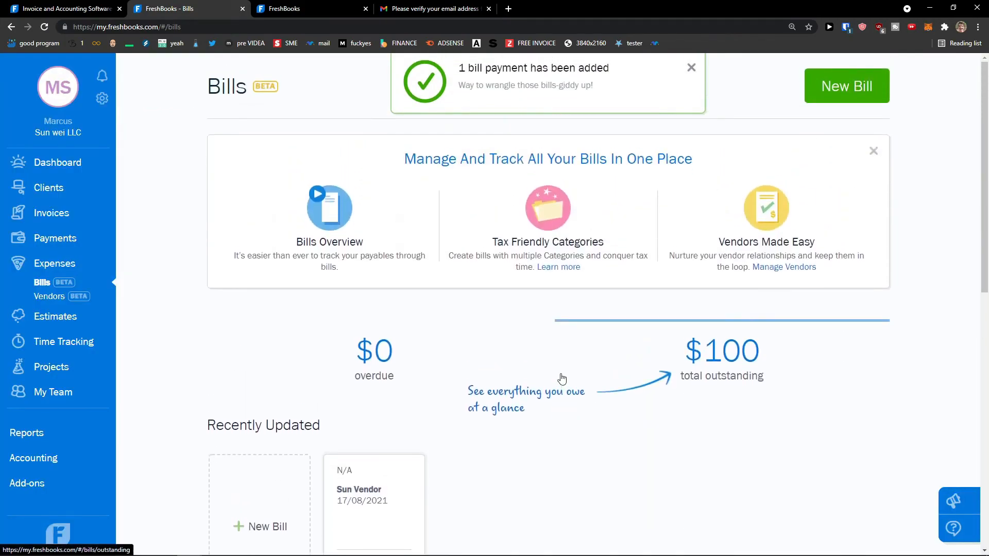
{"action": "scroll", "coordinate": [552, 377], "scroll_direction": "down", "scroll_amount": 5}
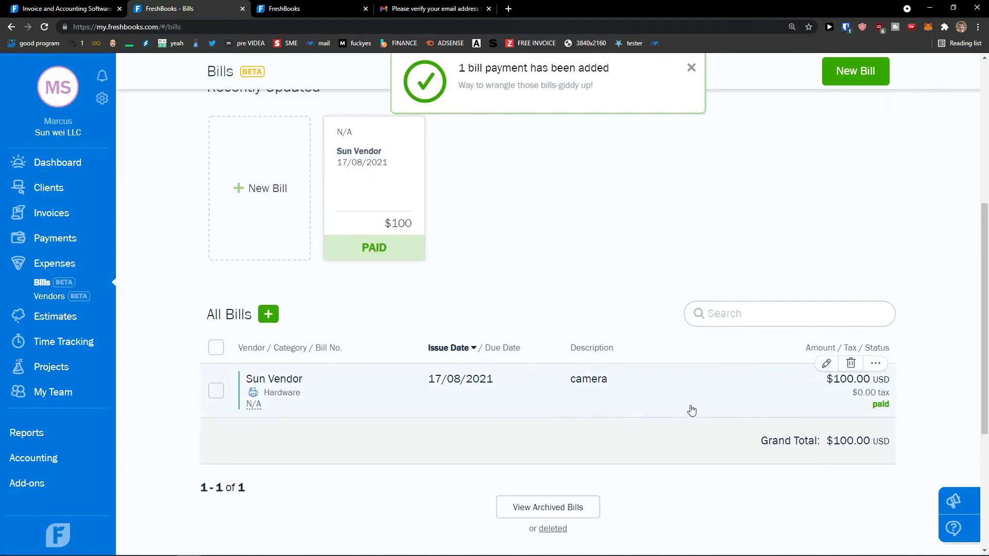
{"action": "left_click", "coordinate": [55, 268]}
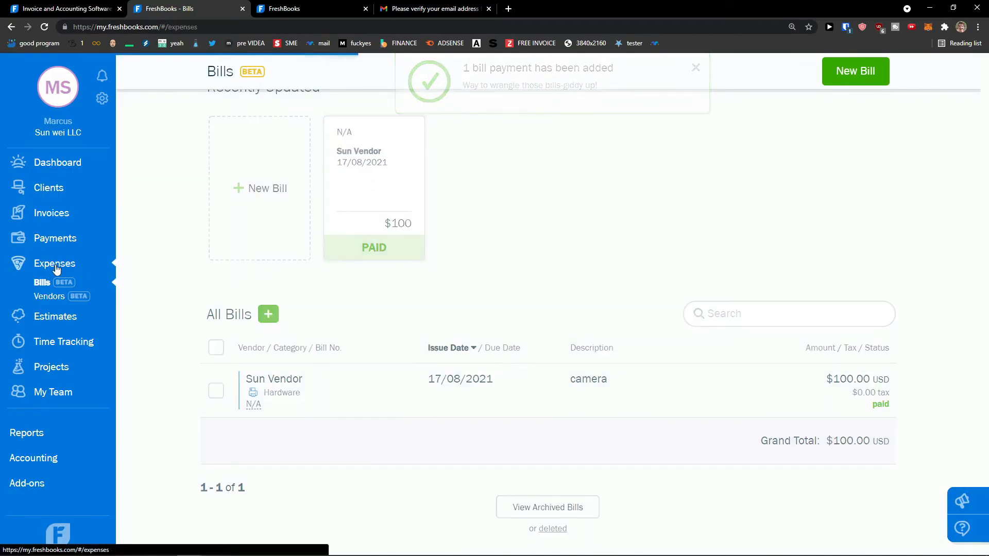
{"action": "scroll", "coordinate": [231, 354], "scroll_direction": "down", "scroll_amount": 3}
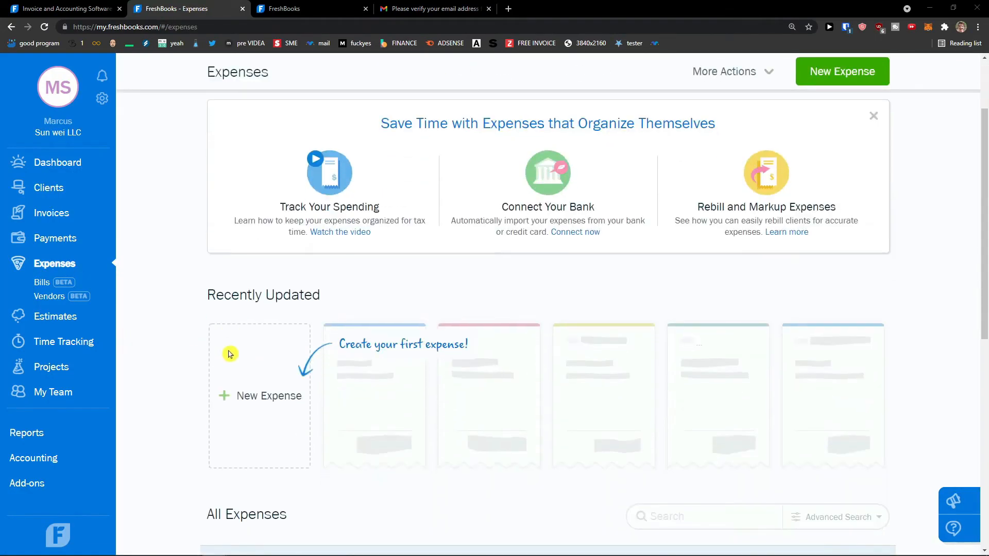
Step: Start a new expense with the category Entertainment
{"action": "left_click", "coordinate": [253, 399]}
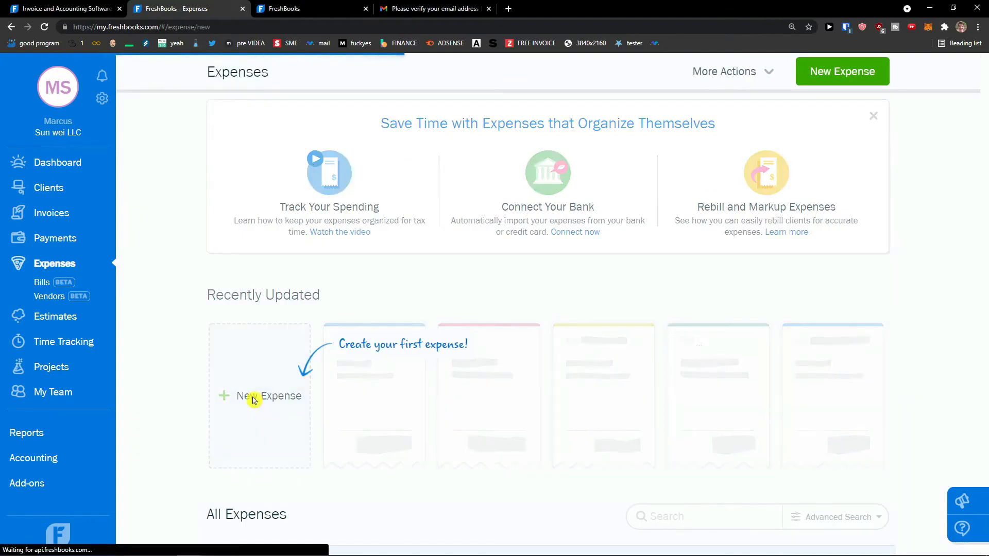
{"action": "left_click", "coordinate": [346, 169]}
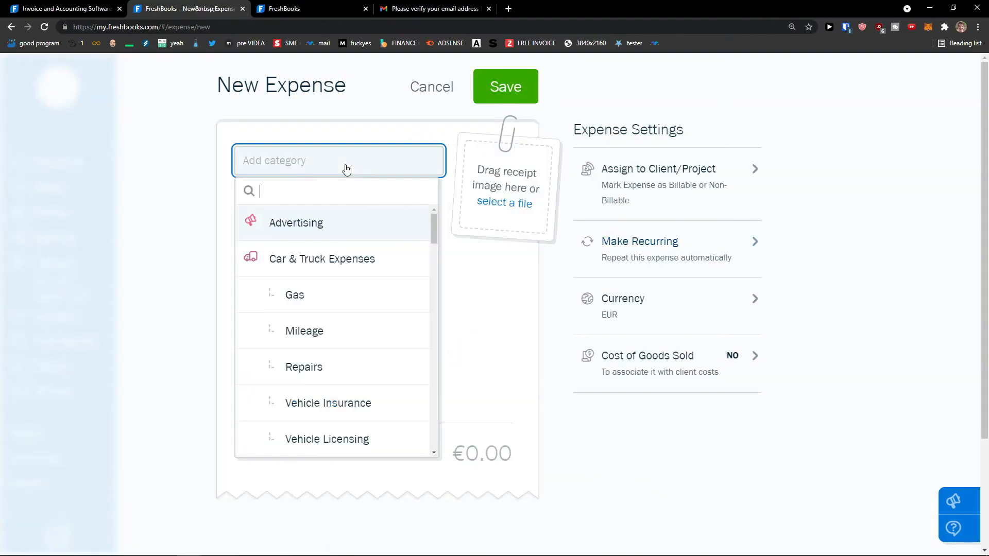
{"action": "scroll", "coordinate": [358, 276], "scroll_direction": "down", "scroll_amount": 3}
{"action": "scroll", "coordinate": [367, 279], "scroll_direction": "down", "scroll_amount": 3}
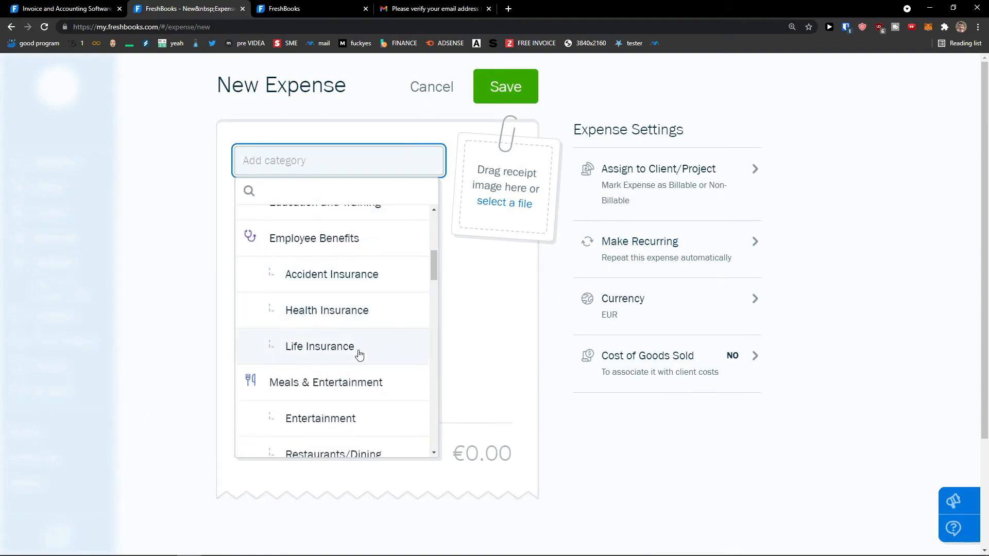
{"action": "scroll", "coordinate": [359, 355], "scroll_direction": "down", "scroll_amount": 1}
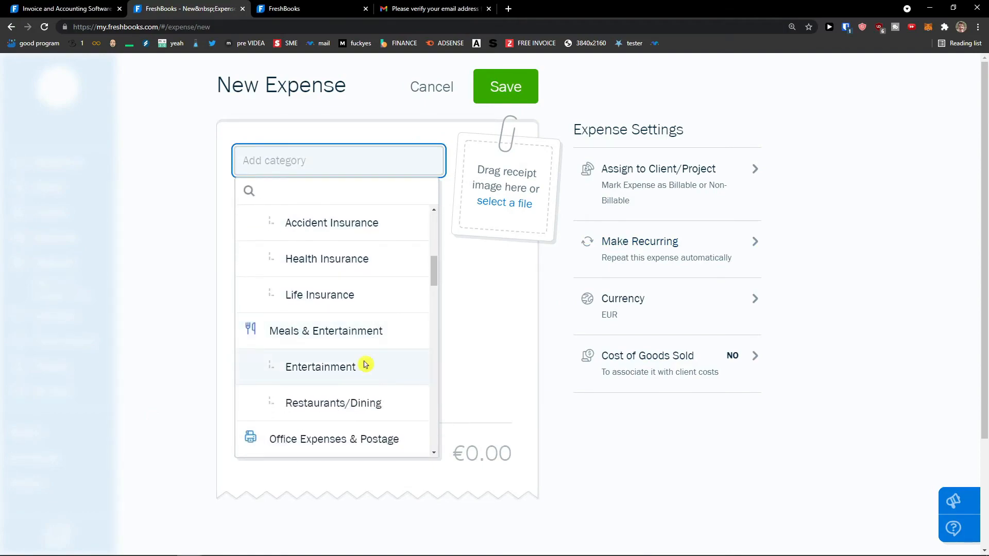
{"action": "left_click", "coordinate": [364, 365]}
Step: Enter the merchant name for the expense
{"action": "left_click", "coordinate": [351, 242]}
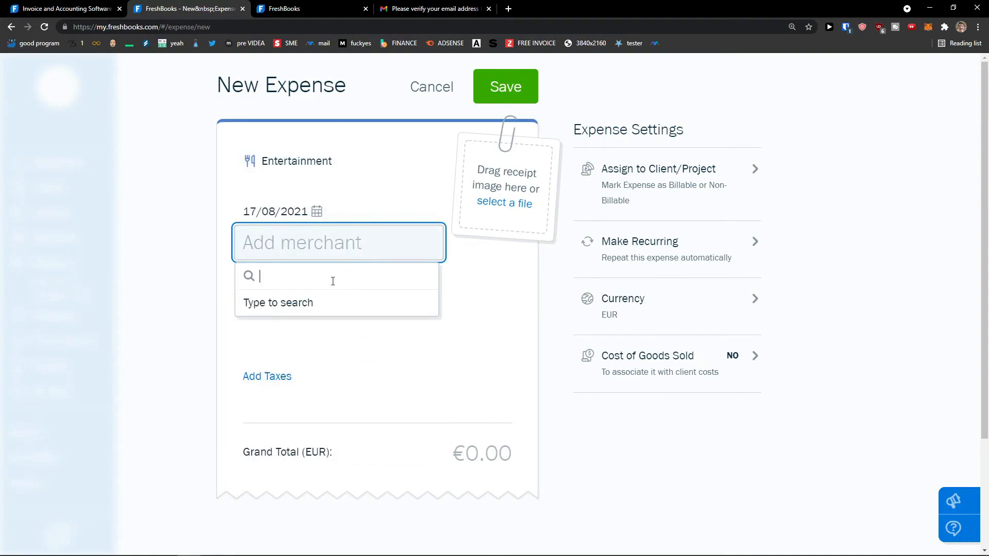
{"action": "type", "text": "s"}
{"action": "key", "text": "BackSpace"}
{"action": "type", "text": "marc"}
{"action": "key", "text": "BackSpace"}
{"action": "key", "text": "BackSpace"}
{"action": "key", "text": "BackSpace"}
{"action": "key", "text": "BackSpace"}
{"action": "type", "text": "Marcus"}
{"action": "key", "text": "Return"}
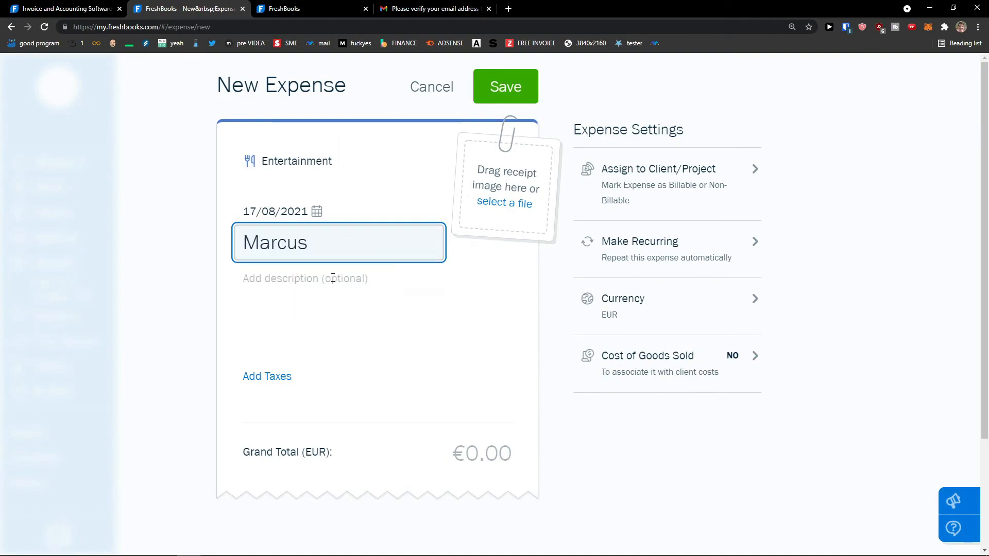
Step: Leave the description blank and set the grand total to €100.00
{"action": "left_click", "coordinate": [333, 279]}
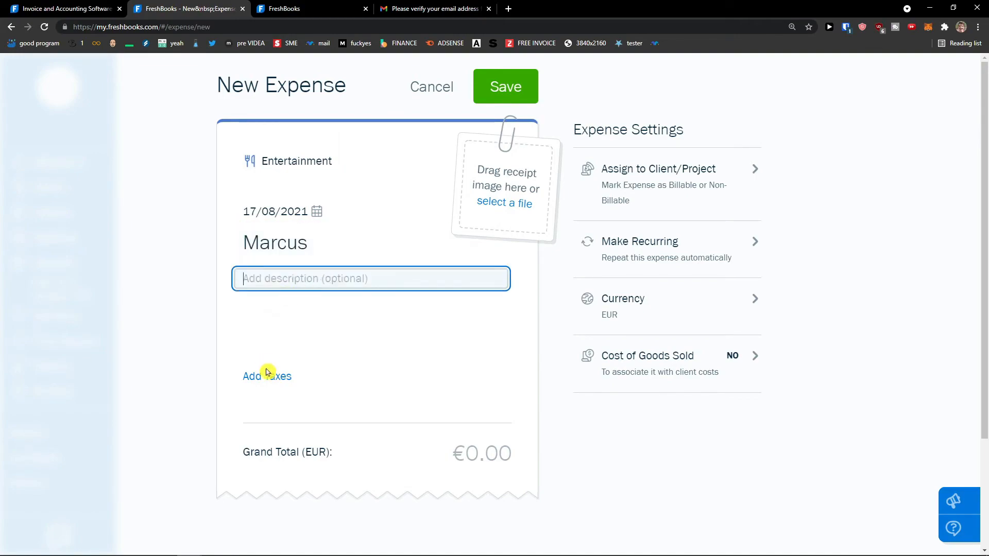
{"action": "left_click", "coordinate": [349, 435]}
{"action": "left_click", "coordinate": [482, 458]}
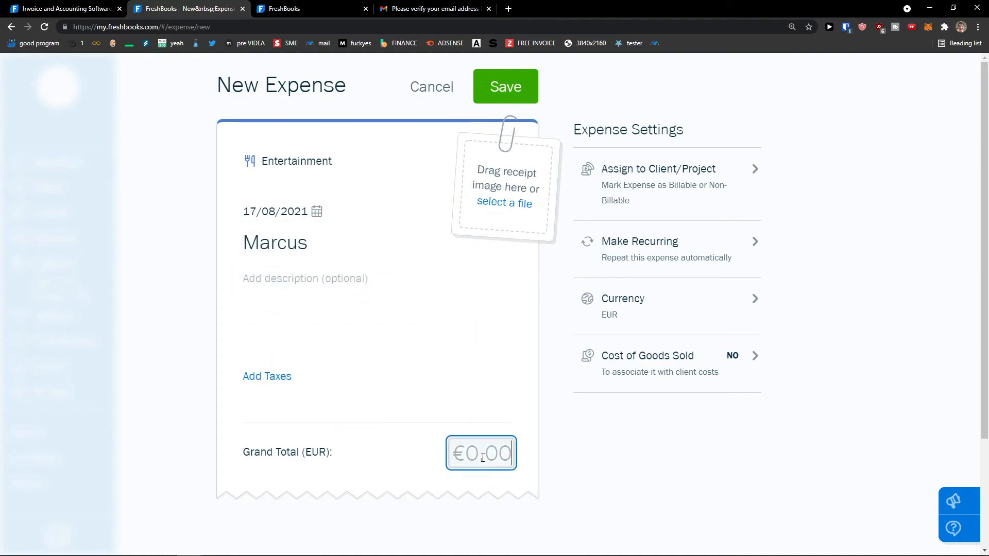
{"action": "type", "text": "100"}
{"action": "left_click", "coordinate": [404, 305]}
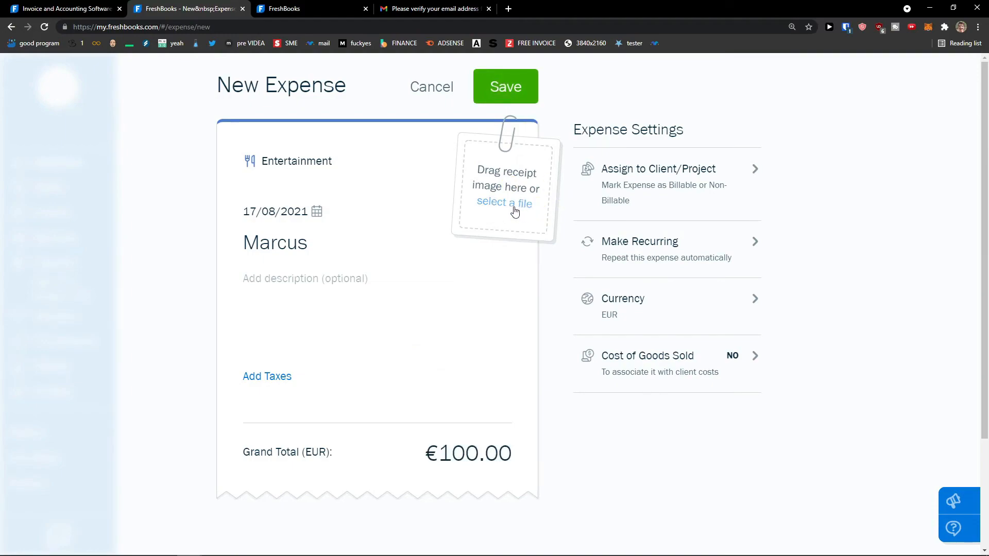
Step: Assign the expense to the Internal project
{"action": "left_click", "coordinate": [669, 179]}
{"action": "left_click", "coordinate": [626, 246]}
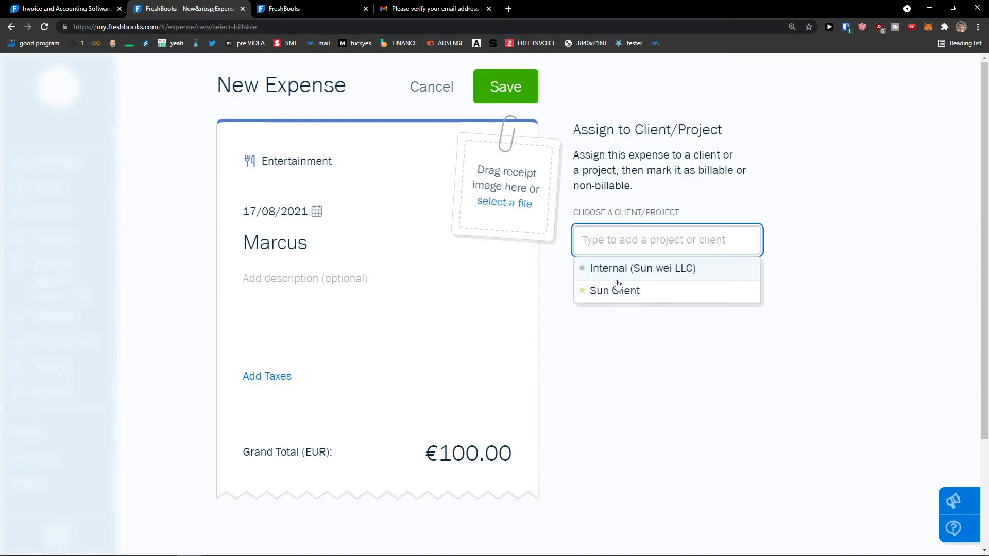
{"action": "left_click", "coordinate": [629, 269]}
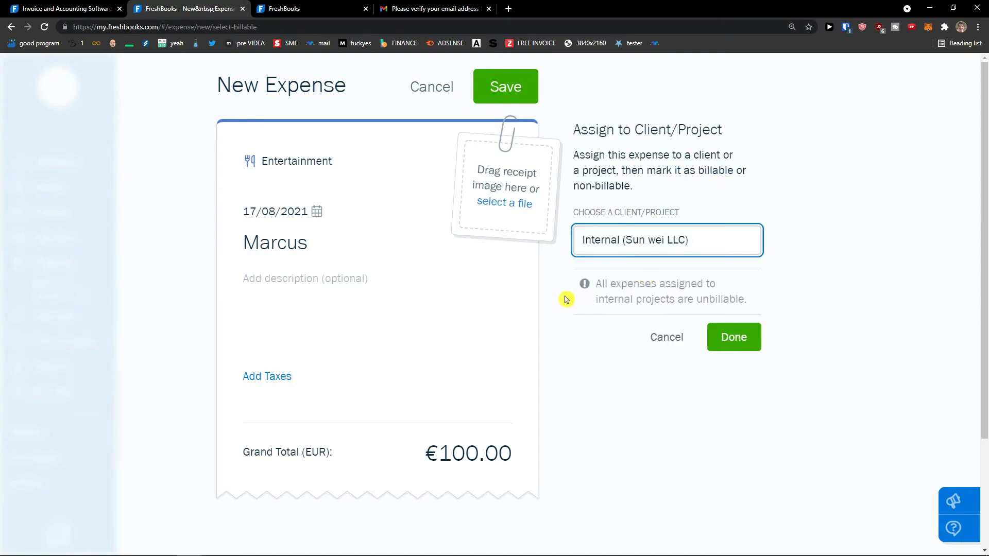
{"action": "left_click", "coordinate": [738, 338]}
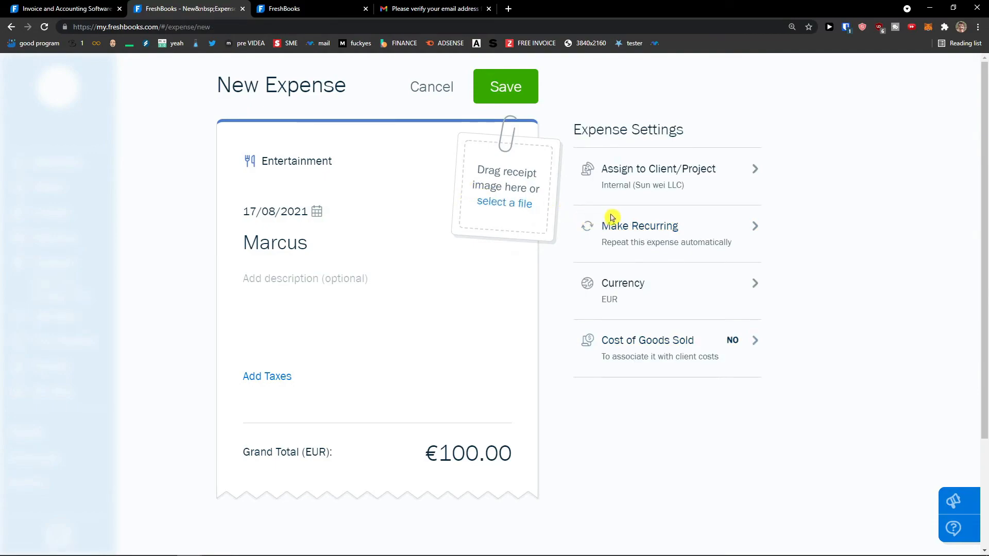
Step: Leave the Cost of Goods Sold option unchanged at NO
{"action": "scroll", "coordinate": [520, 267], "scroll_direction": "down", "scroll_amount": 1}
{"action": "scroll", "coordinate": [521, 267], "scroll_direction": "up", "scroll_amount": 1}
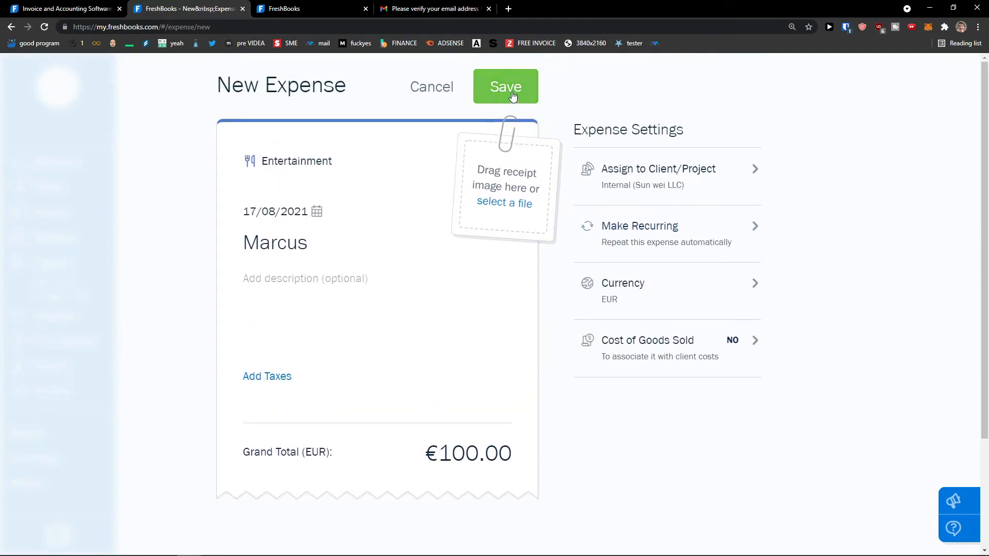
{"action": "left_click", "coordinate": [692, 353]}
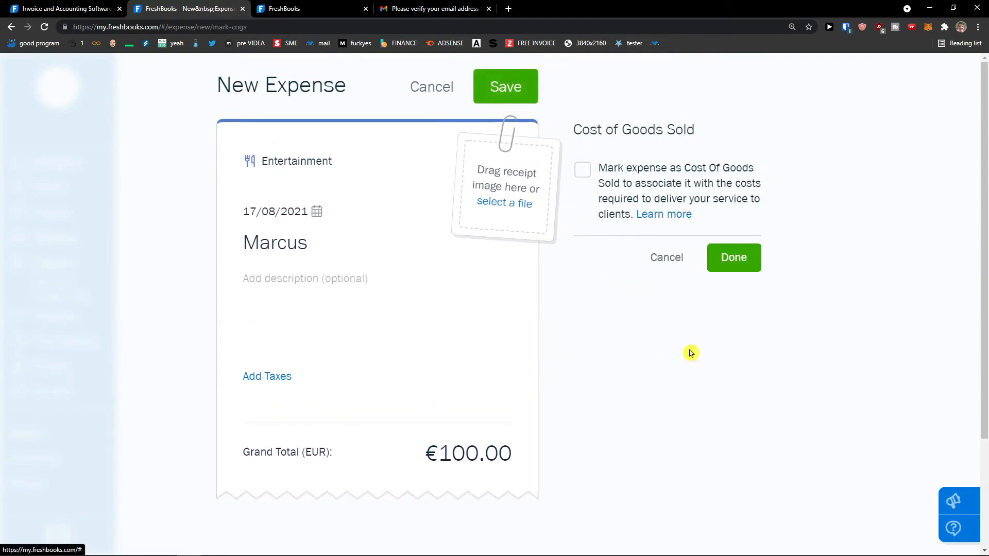
{"action": "left_click", "coordinate": [669, 271]}
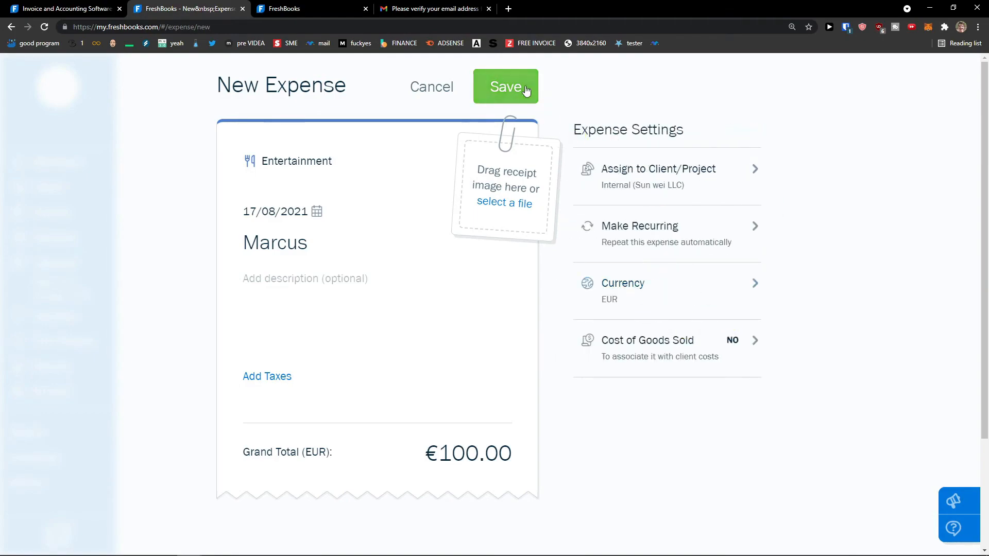
{"action": "double_click", "coordinate": [291, 95]}
Step: Save the €100 Entertainment expense and go to the Estimates section
{"action": "left_click", "coordinate": [504, 93]}
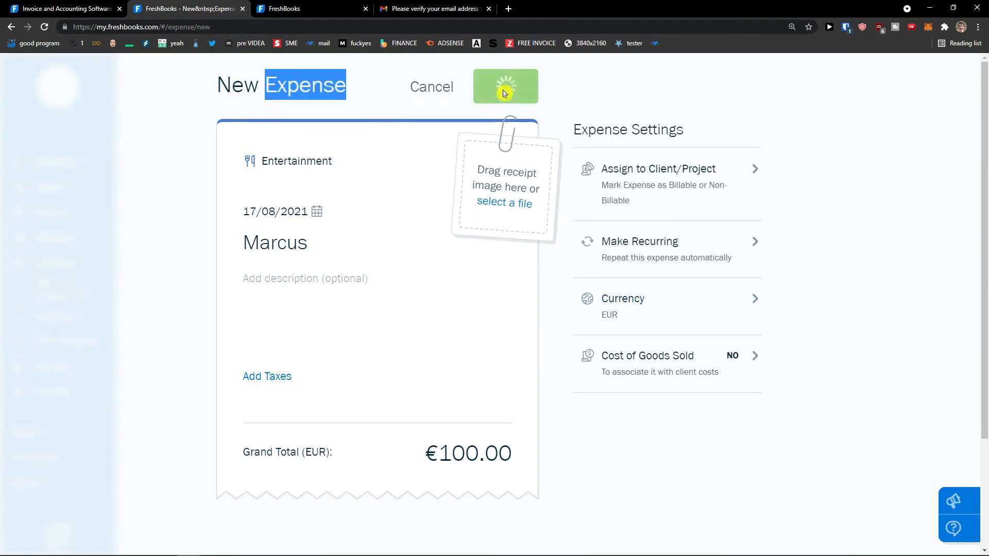
{"action": "scroll", "coordinate": [464, 186], "scroll_direction": "down", "scroll_amount": 5}
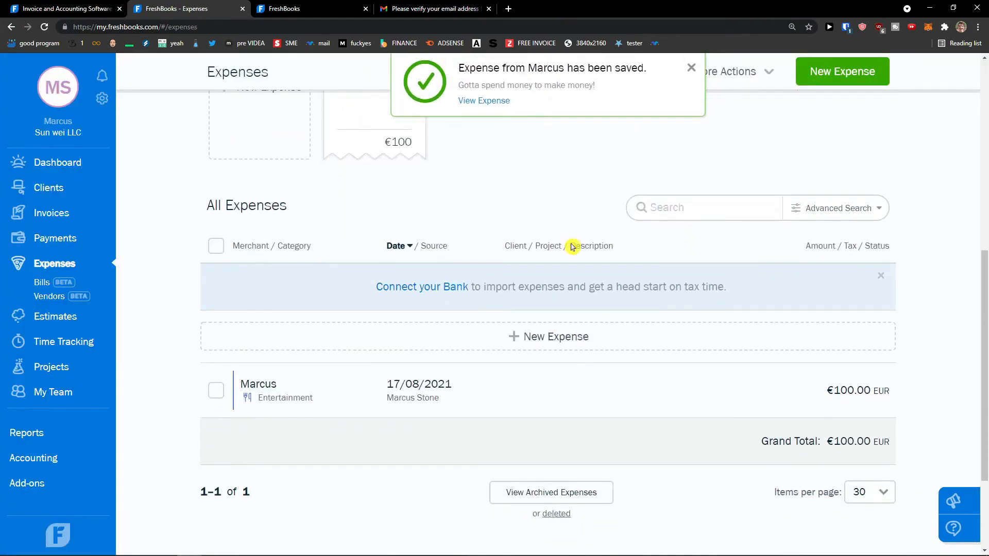
{"action": "scroll", "coordinate": [567, 404], "scroll_direction": "up", "scroll_amount": 7}
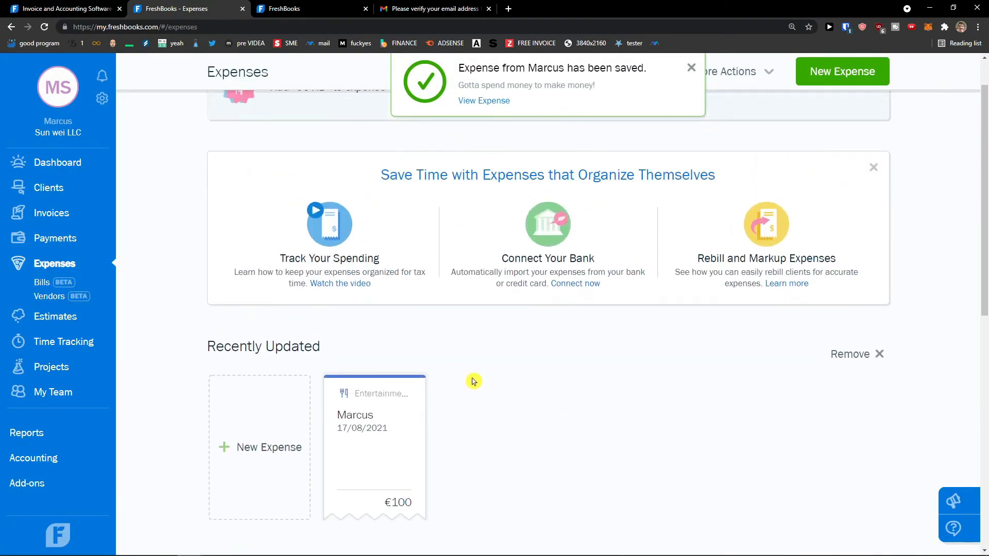
{"action": "scroll", "coordinate": [565, 407], "scroll_direction": "down", "scroll_amount": 10}
{"action": "scroll", "coordinate": [523, 375], "scroll_direction": "up", "scroll_amount": 10}
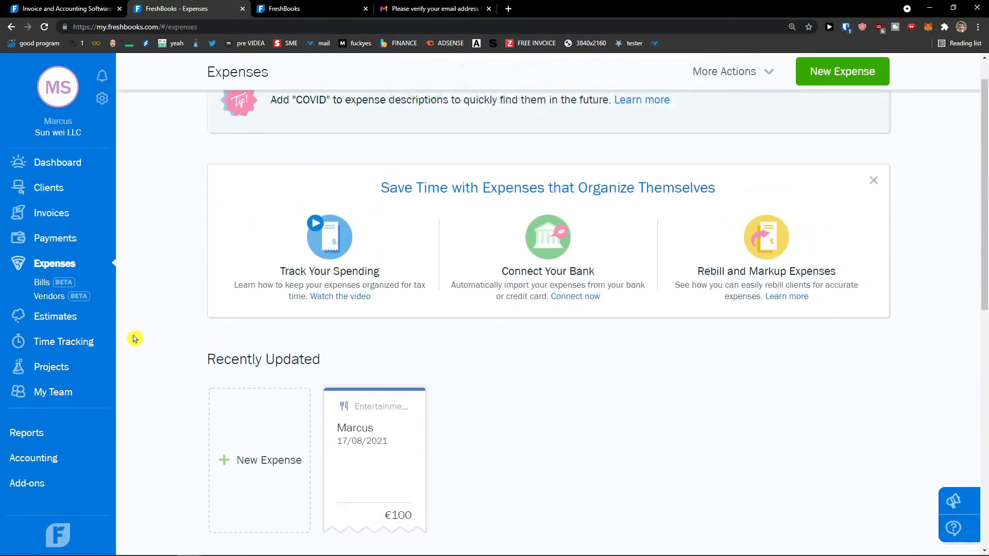
{"action": "left_click", "coordinate": [60, 322]}
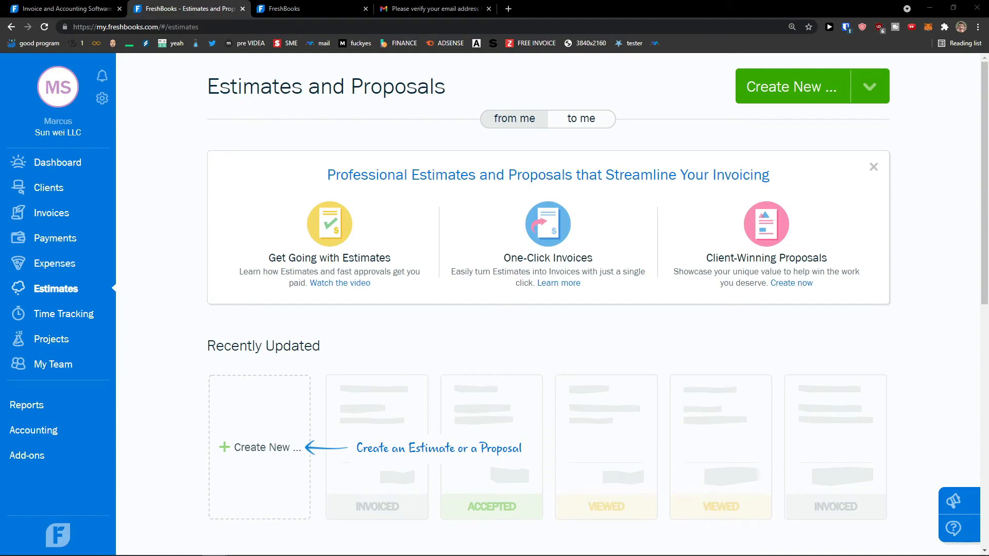
Step: Choose Estimate from the Create New menu to start estimate 0000001
{"action": "scroll", "coordinate": [435, 347], "scroll_direction": "down", "scroll_amount": 2}
{"action": "scroll", "coordinate": [435, 350], "scroll_direction": "up", "scroll_amount": 2}
{"action": "left_click", "coordinate": [783, 98]}
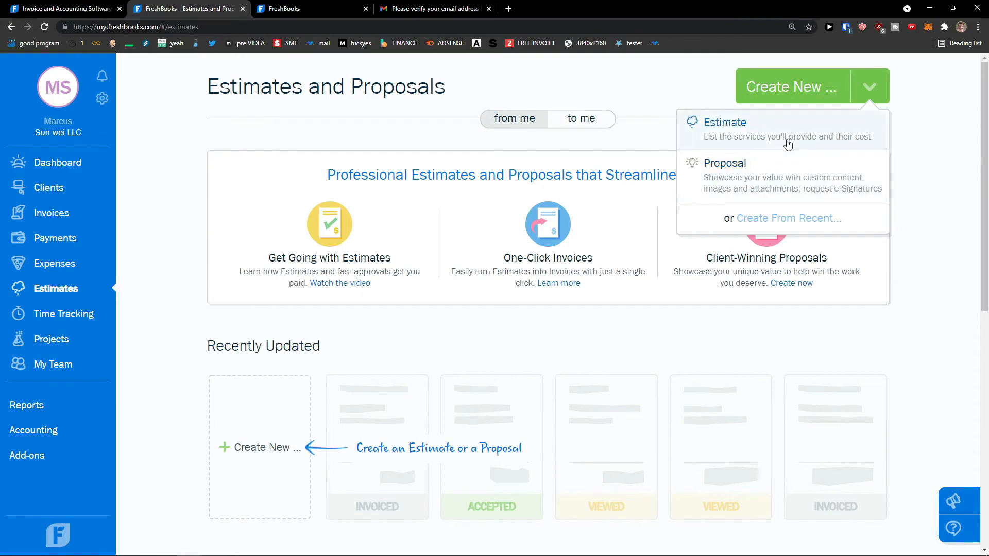
{"action": "left_click", "coordinate": [816, 137]}
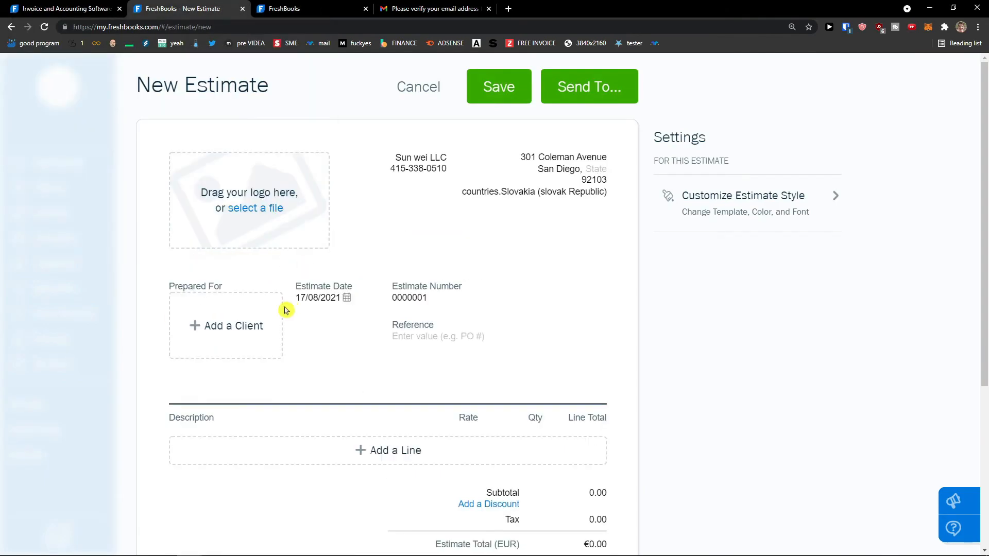
Step: Address the estimate to Sun Client, add a Youtube Tutorials line at €200, and save
{"action": "left_click", "coordinate": [271, 322]}
{"action": "left_click", "coordinate": [241, 347]}
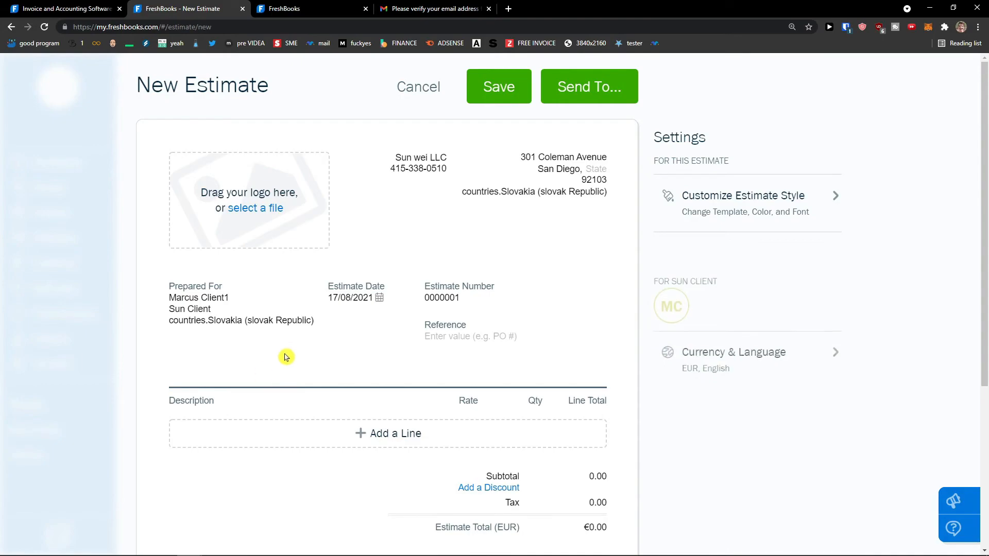
{"action": "left_click", "coordinate": [225, 430]}
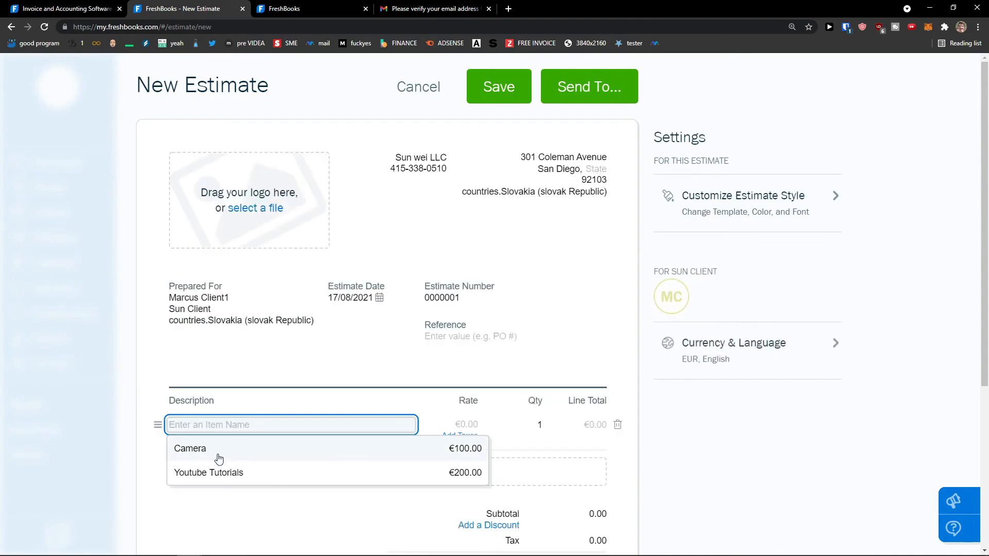
{"action": "left_click", "coordinate": [199, 471]}
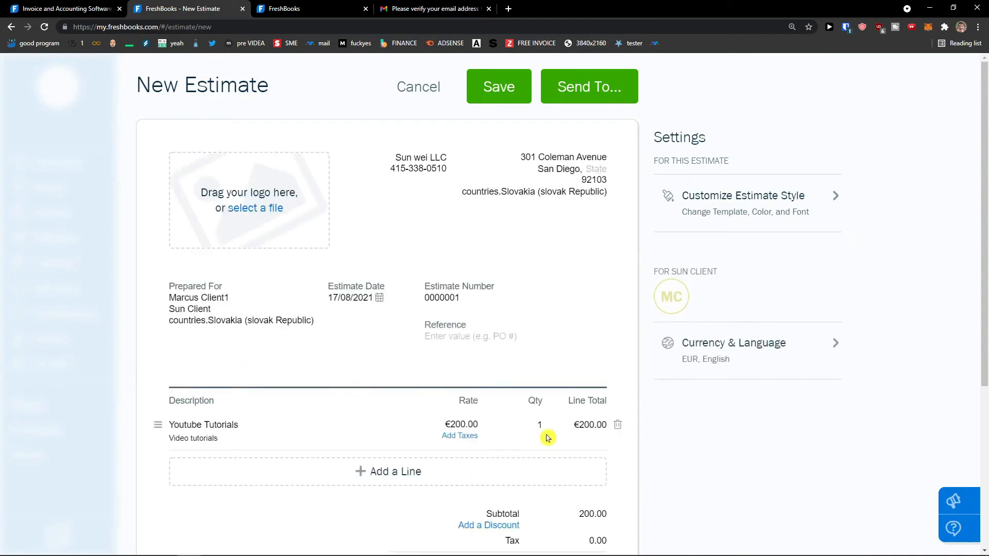
{"action": "scroll", "coordinate": [532, 292], "scroll_direction": "down", "scroll_amount": 5}
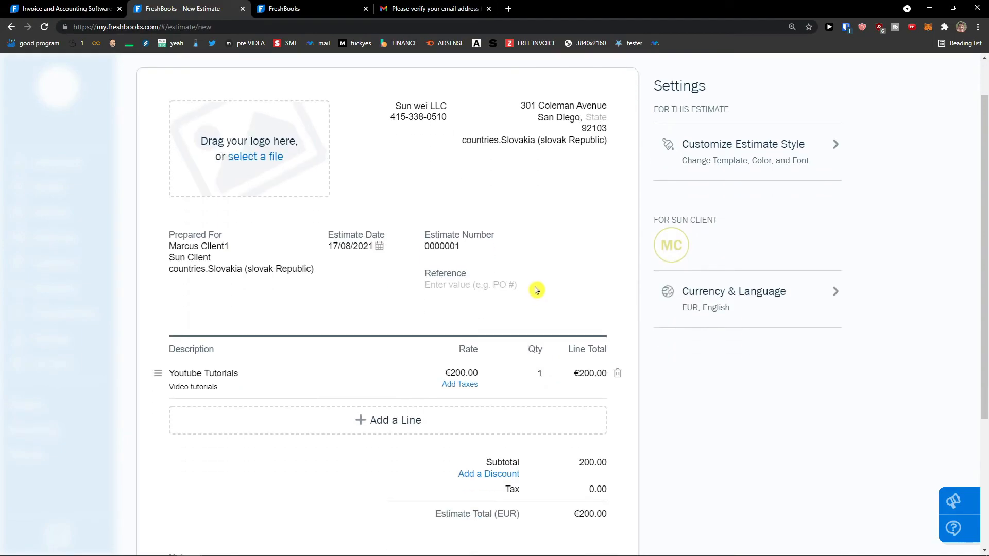
{"action": "scroll", "coordinate": [504, 285], "scroll_direction": "up", "scroll_amount": 5}
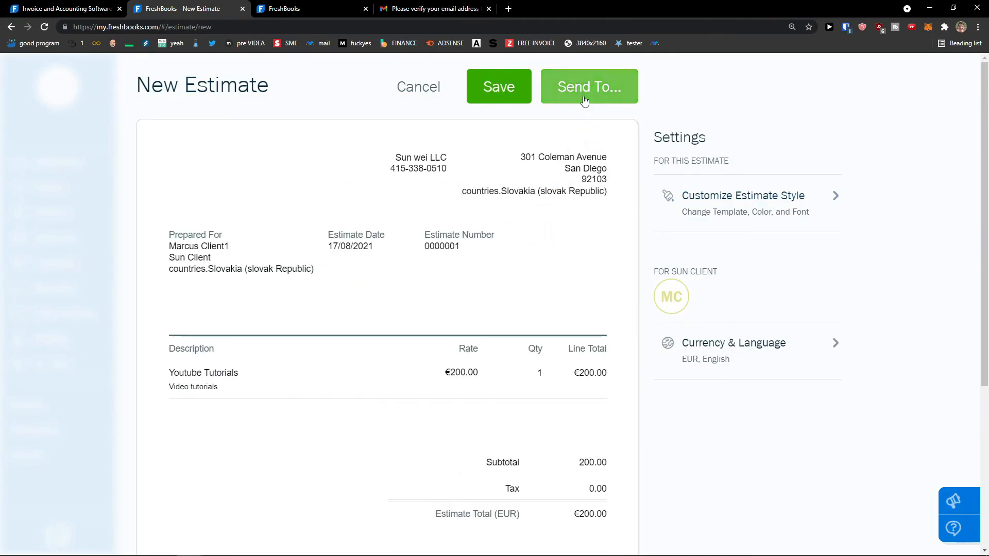
{"action": "left_click", "coordinate": [498, 92]}
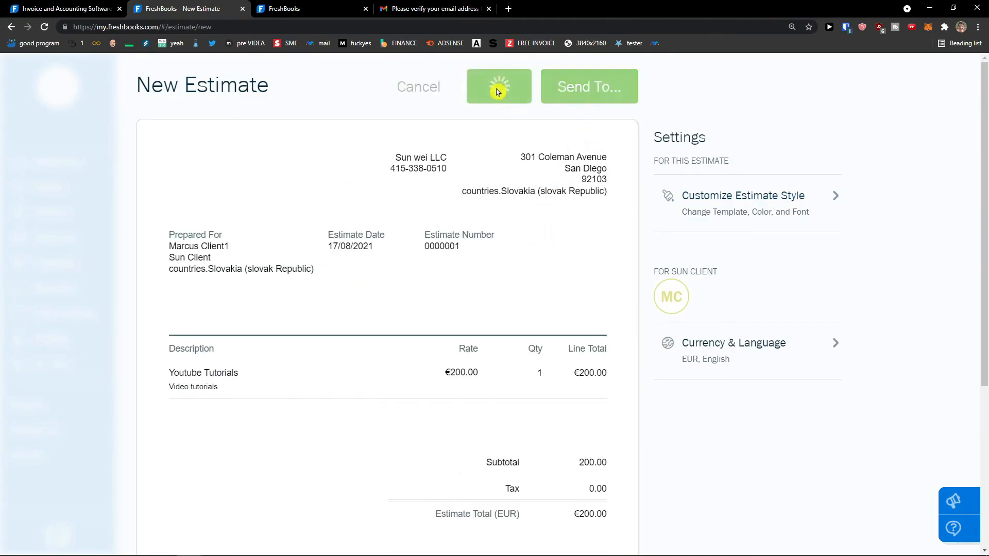
{"action": "scroll", "coordinate": [567, 201], "scroll_direction": "down", "scroll_amount": 5}
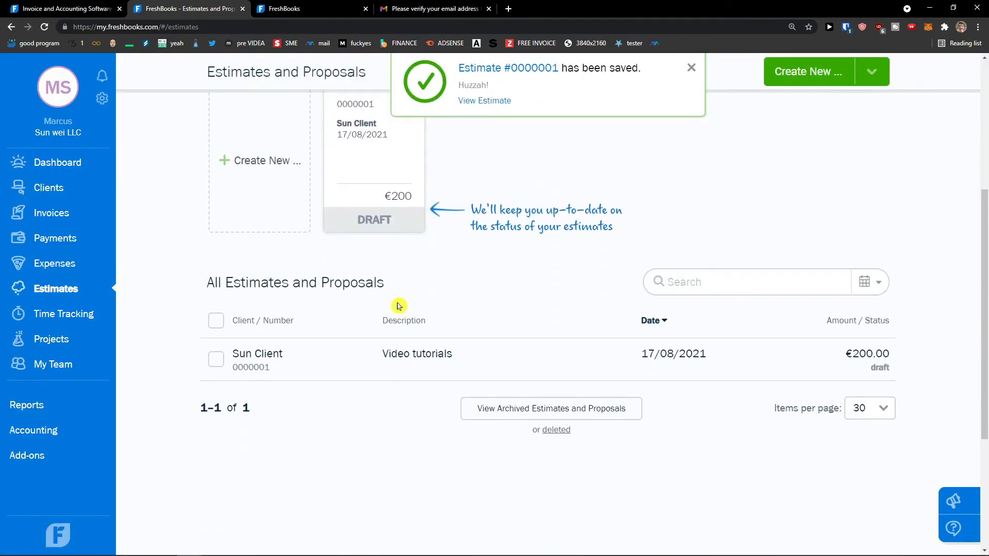
Step: Mark estimate 0000001 for Sun Client as accepted
{"action": "left_click", "coordinate": [482, 363]}
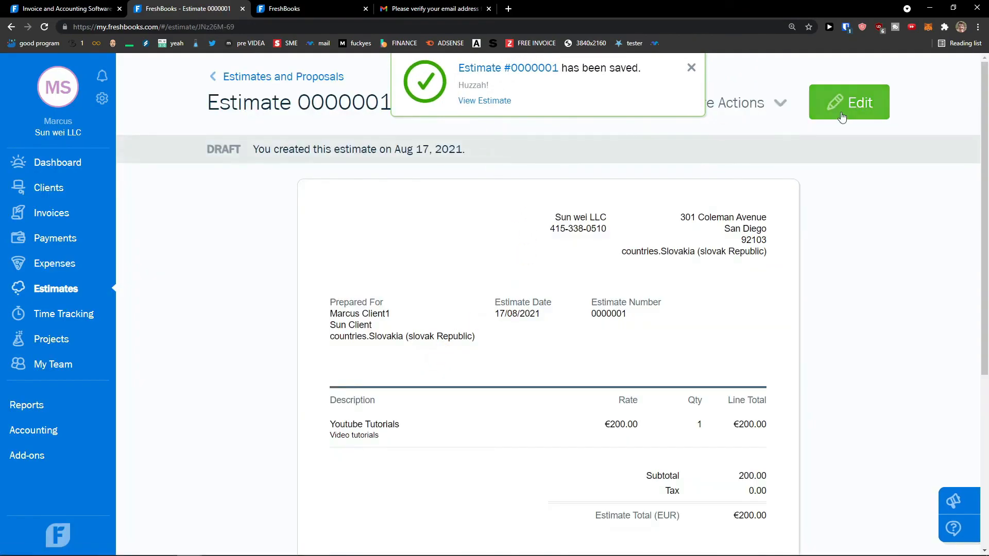
{"action": "left_click", "coordinate": [692, 68]}
{"action": "left_click", "coordinate": [743, 108]}
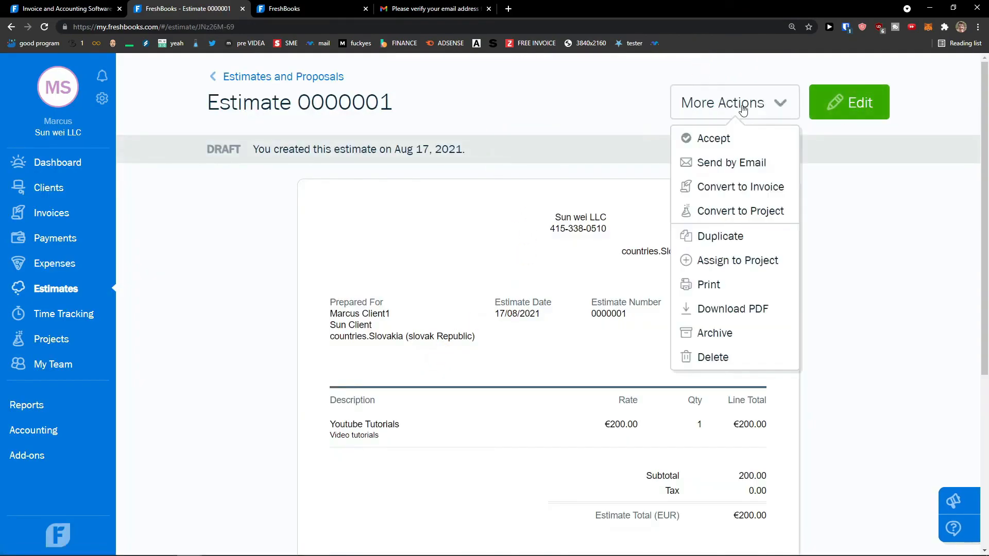
{"action": "left_click", "coordinate": [735, 160]}
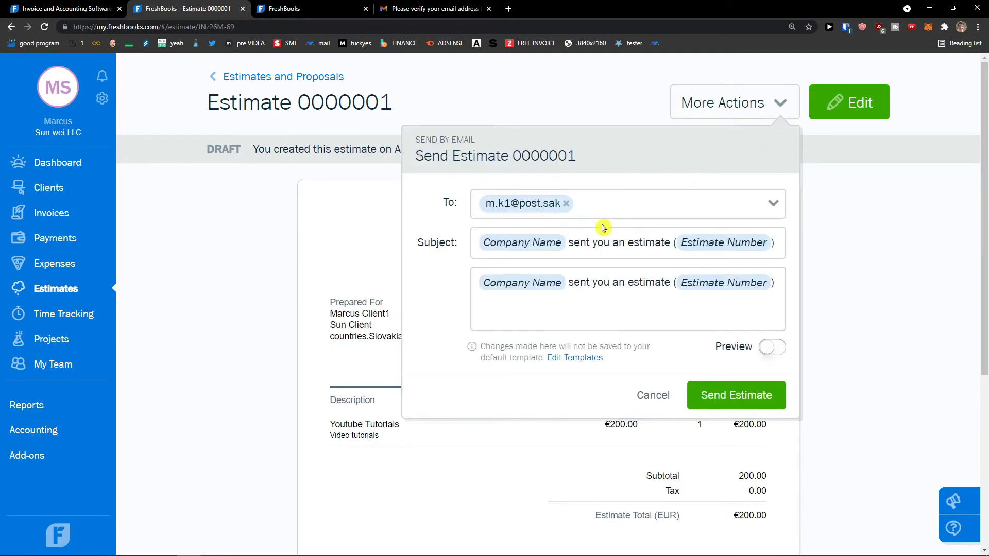
{"action": "left_click", "coordinate": [850, 178]}
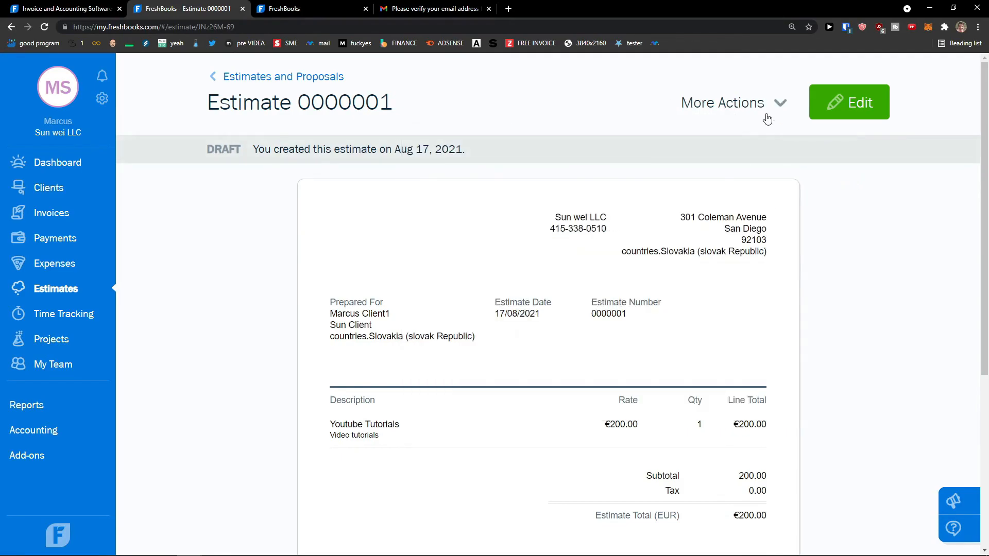
{"action": "left_click", "coordinate": [765, 115]}
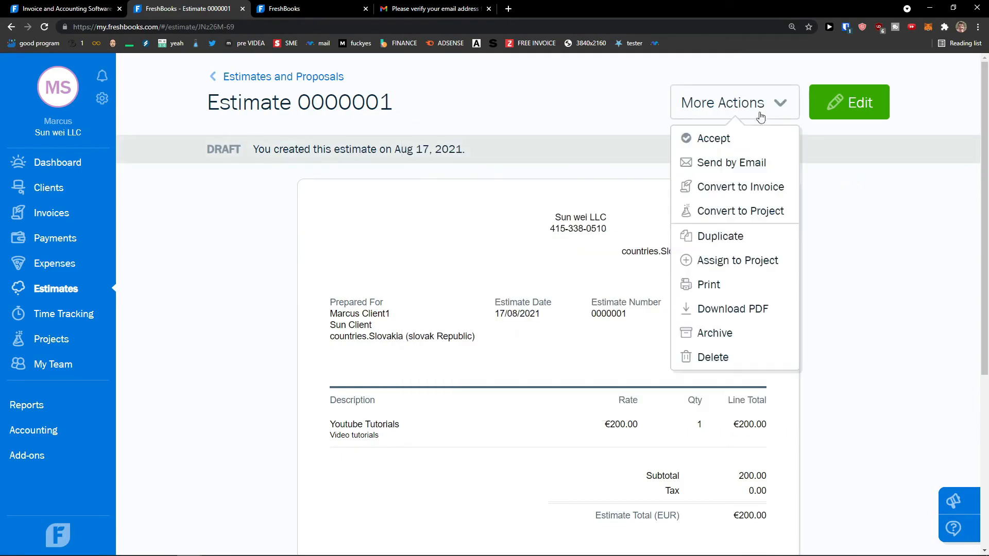
{"action": "left_click", "coordinate": [732, 139]}
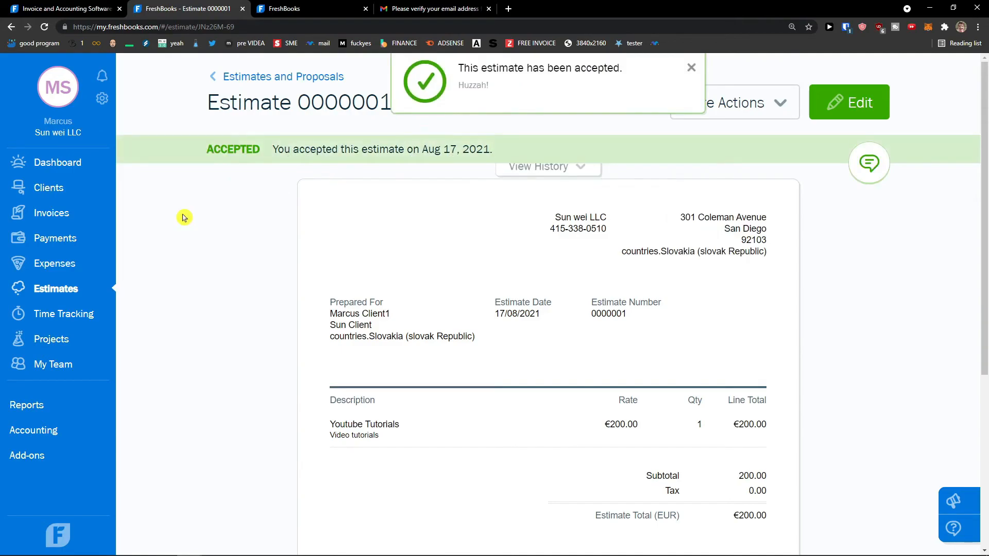
Step: Convert the accepted estimate into an invoice from the Estimates list
{"action": "left_click", "coordinate": [73, 289]}
{"action": "scroll", "coordinate": [227, 278], "scroll_direction": "down", "scroll_amount": 6}
{"action": "scroll", "coordinate": [255, 275], "scroll_direction": "up", "scroll_amount": 3}
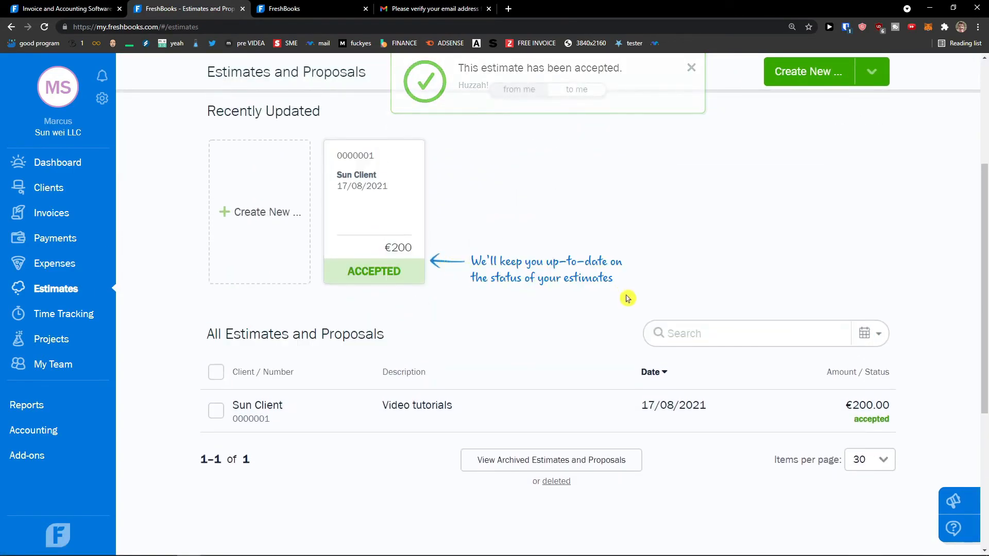
{"action": "left_click", "coordinate": [875, 392]}
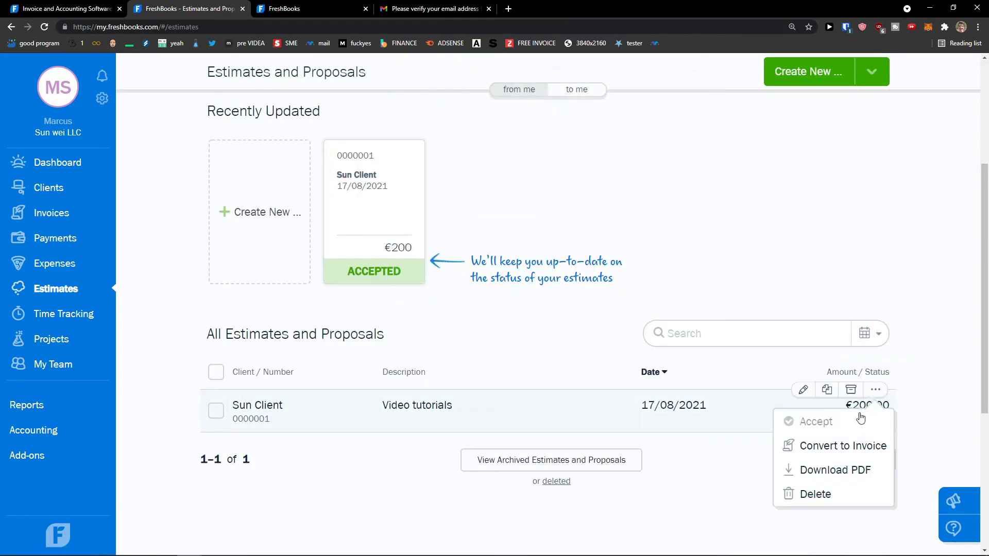
{"action": "left_click", "coordinate": [826, 454]}
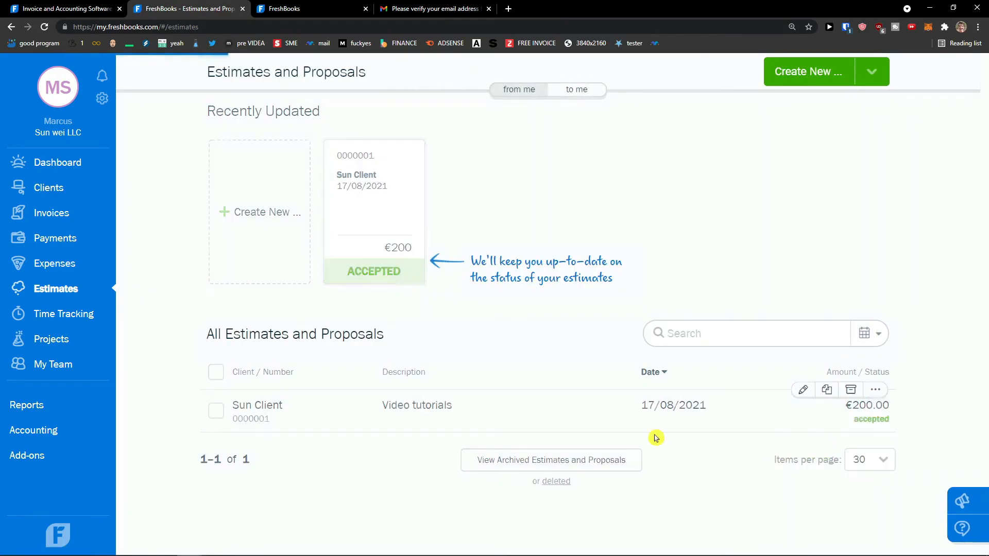
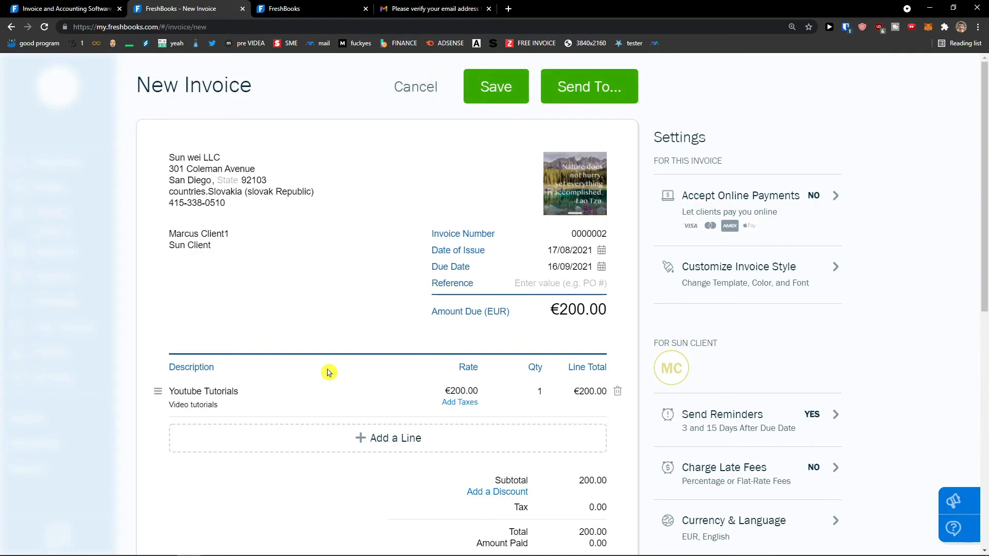
Step: Discard the unsaved invoice from the €200 estimate and return to Estimates and Proposals
{"action": "scroll", "coordinate": [438, 302], "scroll_direction": "down", "scroll_amount": 6}
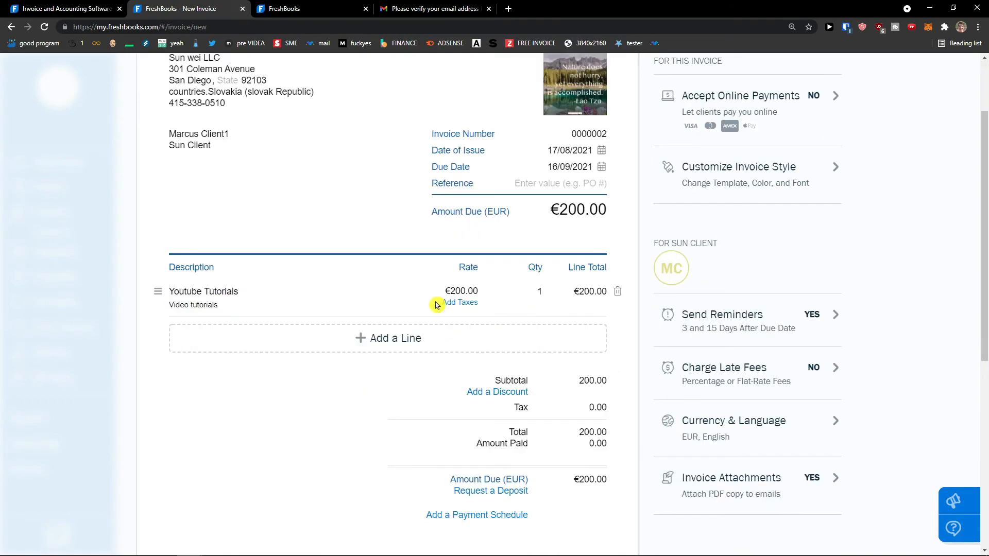
{"action": "scroll", "coordinate": [433, 357], "scroll_direction": "up", "scroll_amount": 6}
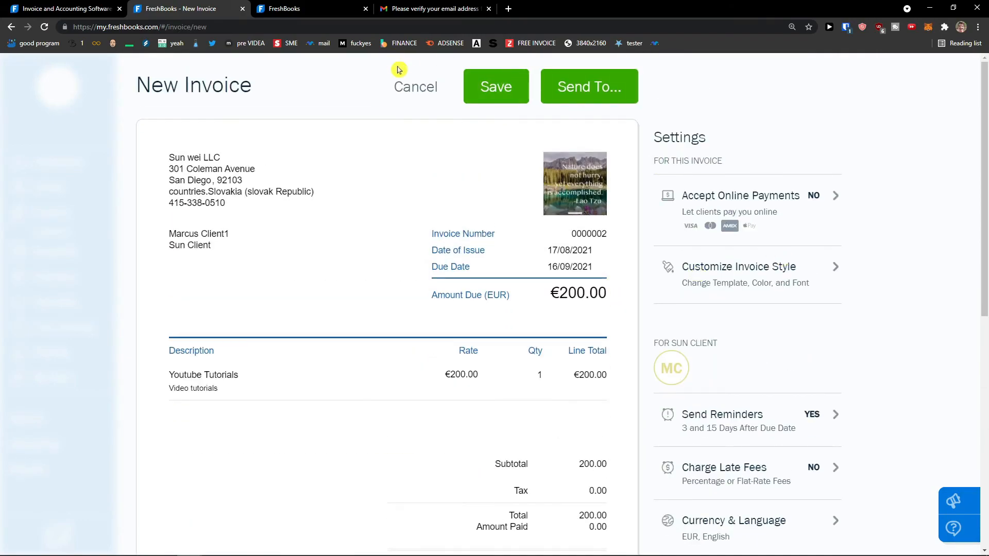
{"action": "left_click", "coordinate": [404, 87]}
{"action": "left_click", "coordinate": [629, 304]}
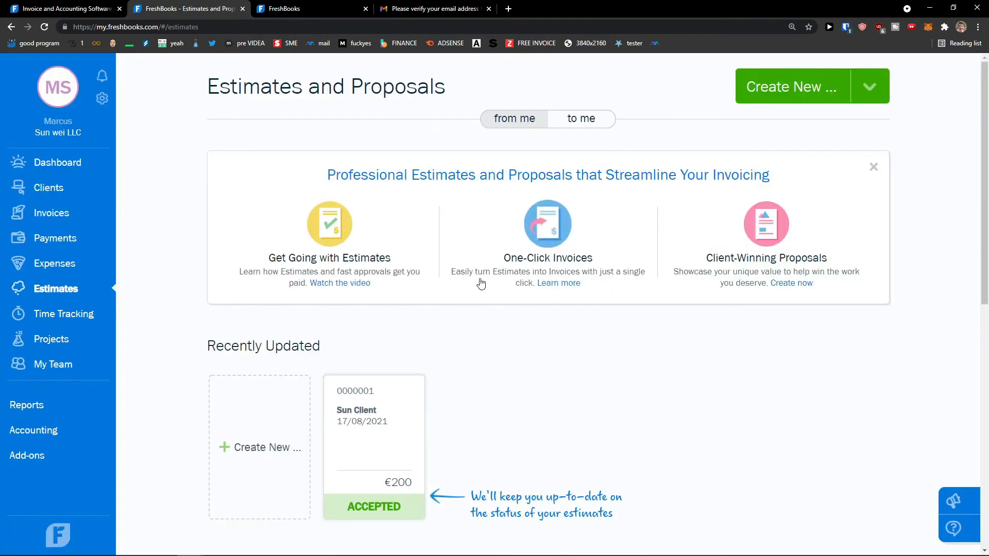
{"action": "scroll", "coordinate": [477, 335], "scroll_direction": "down", "scroll_amount": 2}
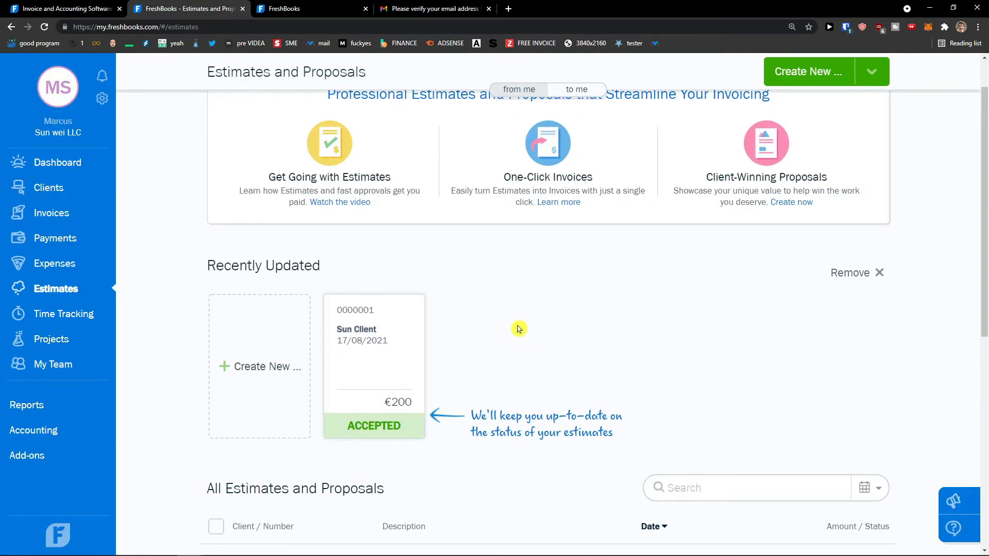
{"action": "scroll", "coordinate": [518, 329], "scroll_direction": "down", "scroll_amount": 1}
{"action": "scroll", "coordinate": [517, 328], "scroll_direction": "up", "scroll_amount": 3}
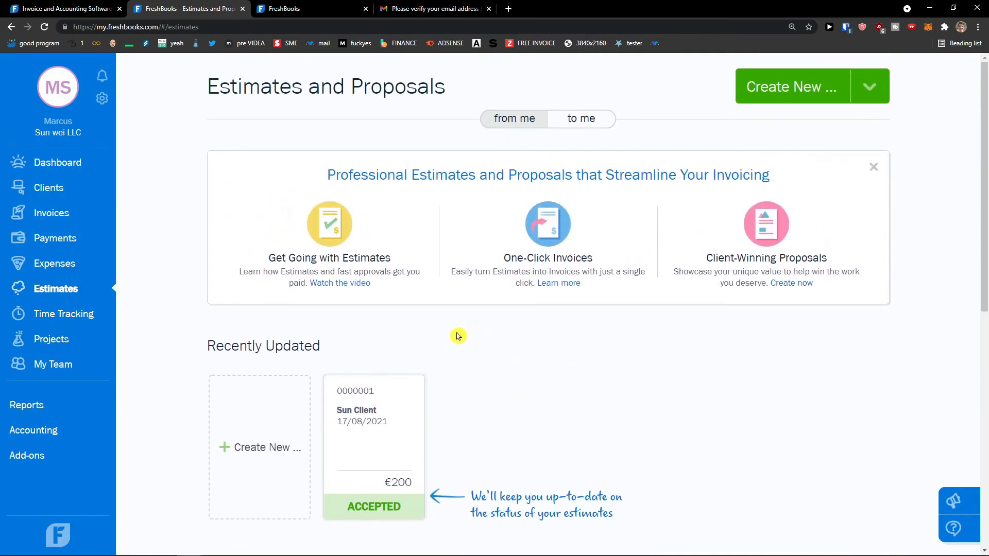
{"action": "scroll", "coordinate": [461, 343], "scroll_direction": "down", "scroll_amount": 3}
{"action": "scroll", "coordinate": [546, 283], "scroll_direction": "up", "scroll_amount": 4}
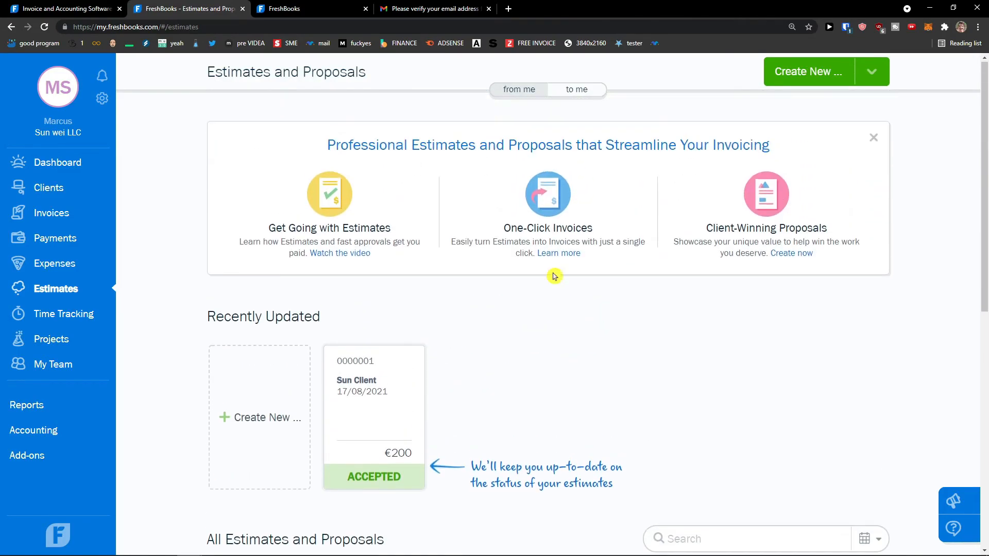
{"action": "left_click", "coordinate": [870, 86]}
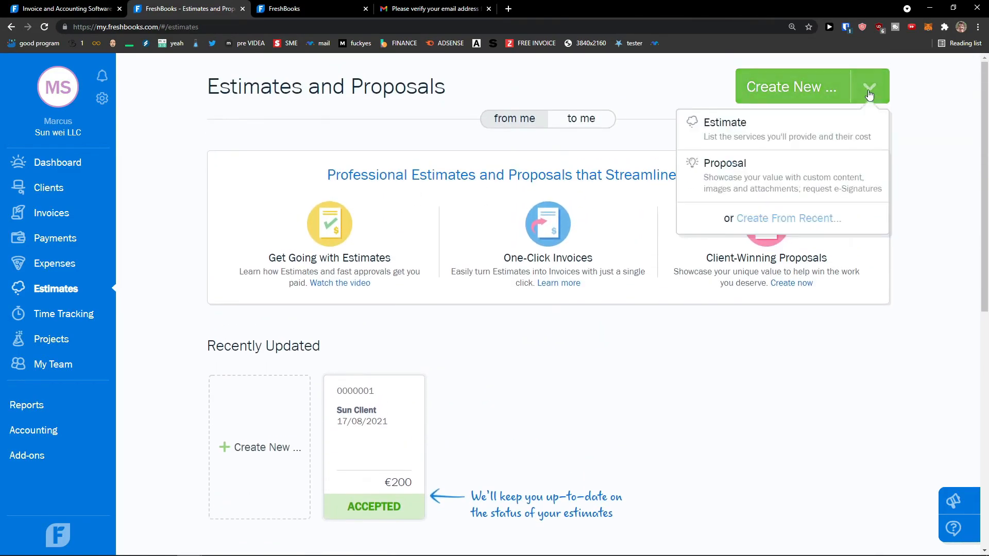
{"action": "left_click", "coordinate": [792, 183]}
{"action": "scroll", "coordinate": [448, 251], "scroll_direction": "down", "scroll_amount": 1}
{"action": "scroll", "coordinate": [448, 251], "scroll_direction": "up", "scroll_amount": 1}
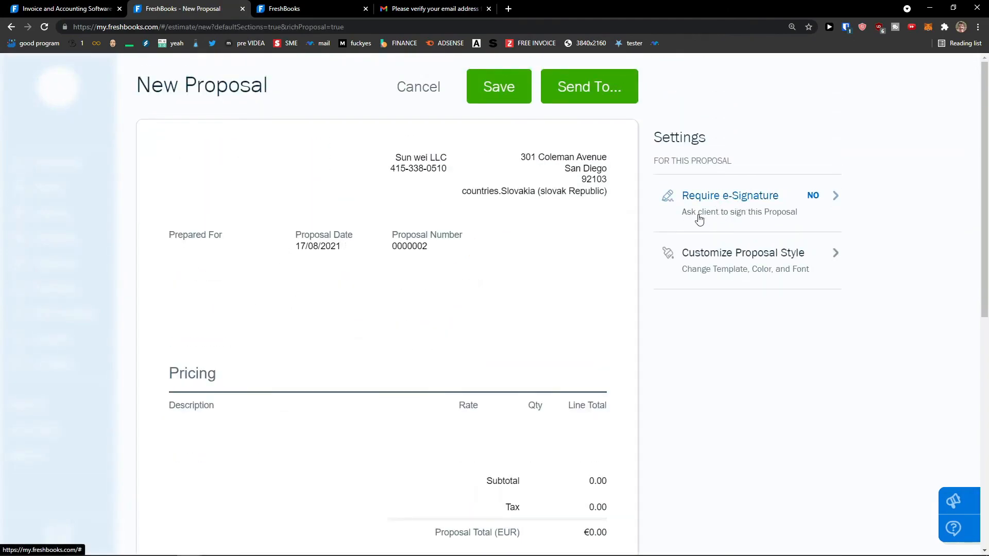
{"action": "scroll", "coordinate": [697, 219], "scroll_direction": "down", "scroll_amount": 3}
{"action": "scroll", "coordinate": [697, 218], "scroll_direction": "up", "scroll_amount": 3}
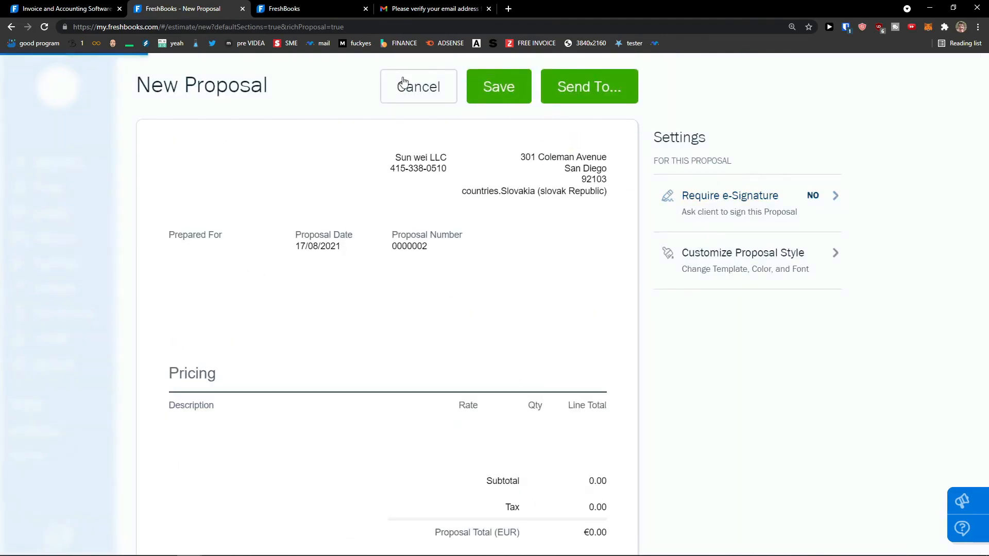
{"action": "left_click", "coordinate": [404, 83]}
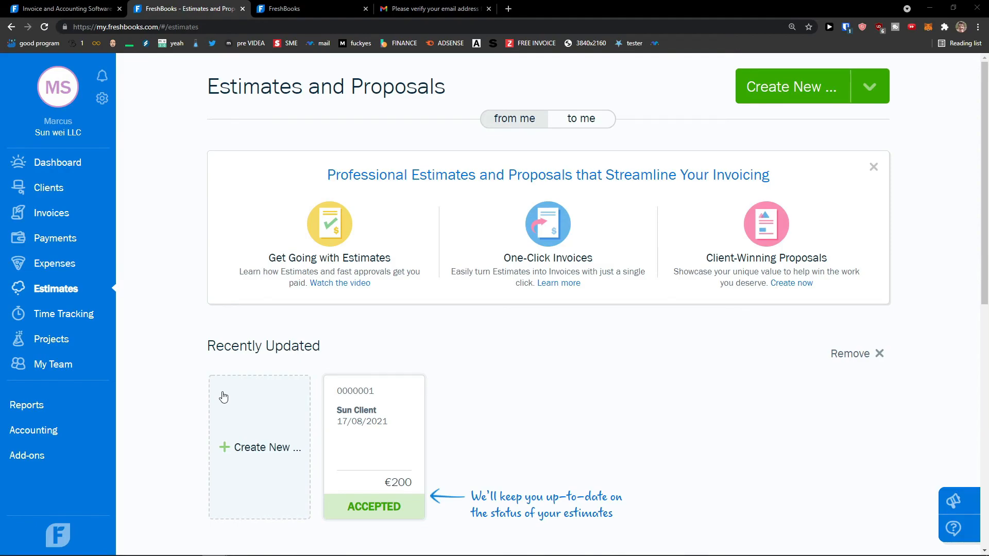
Step: Start a new Flat Rate Project from the Projects page
{"action": "left_click", "coordinate": [54, 340]}
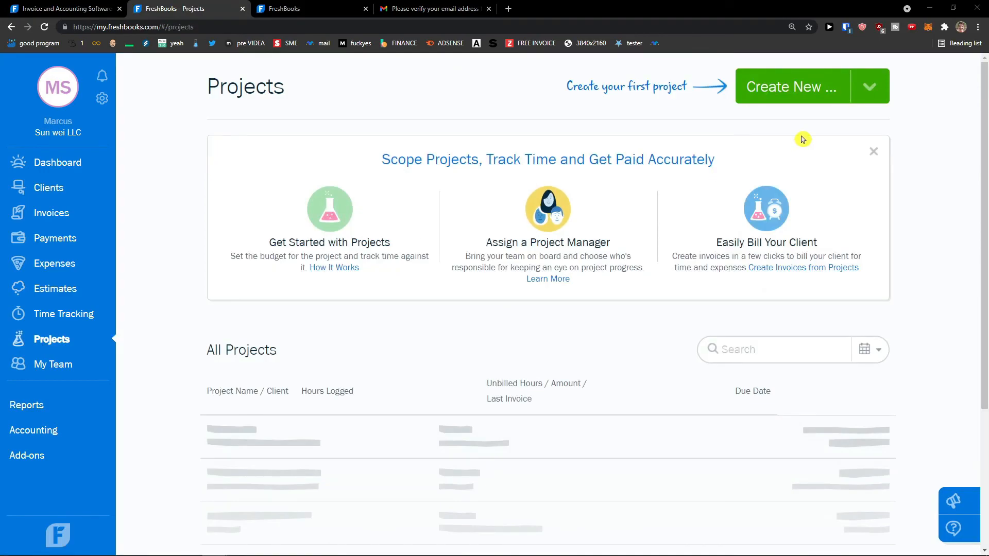
{"action": "left_click", "coordinate": [813, 99]}
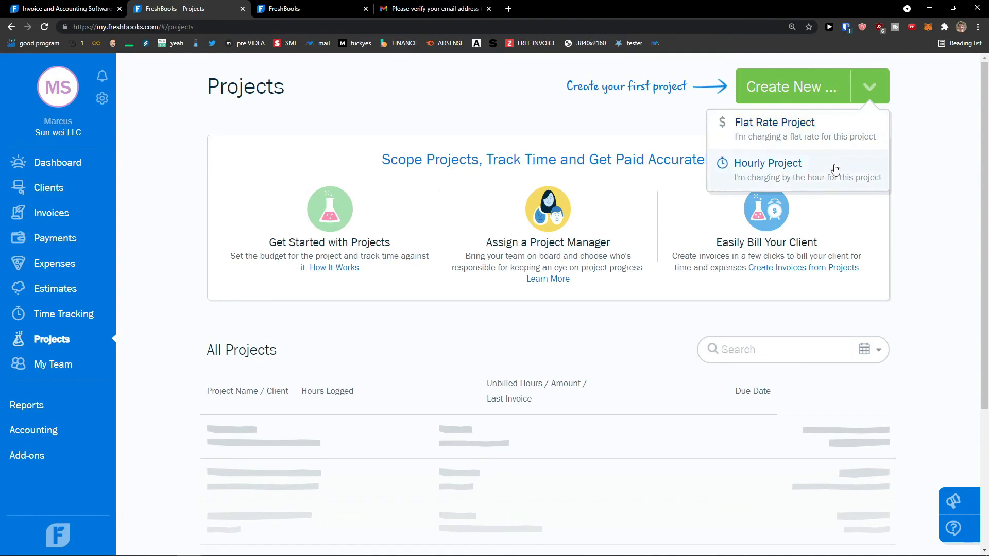
{"action": "left_click", "coordinate": [848, 139]}
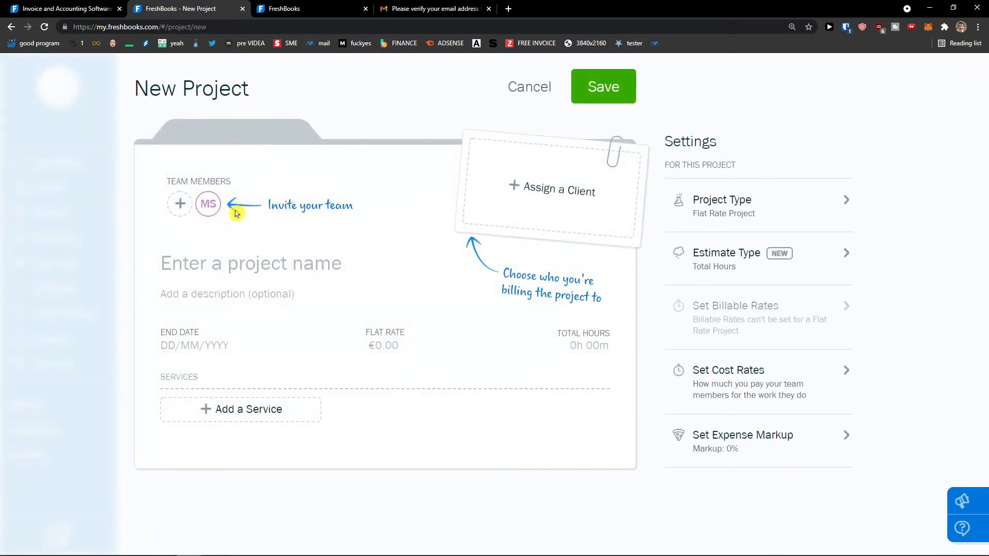
Step: Bill the project to the existing client, name it 'Youtube Video', ending 31/08/2021
{"action": "left_click", "coordinate": [536, 189]}
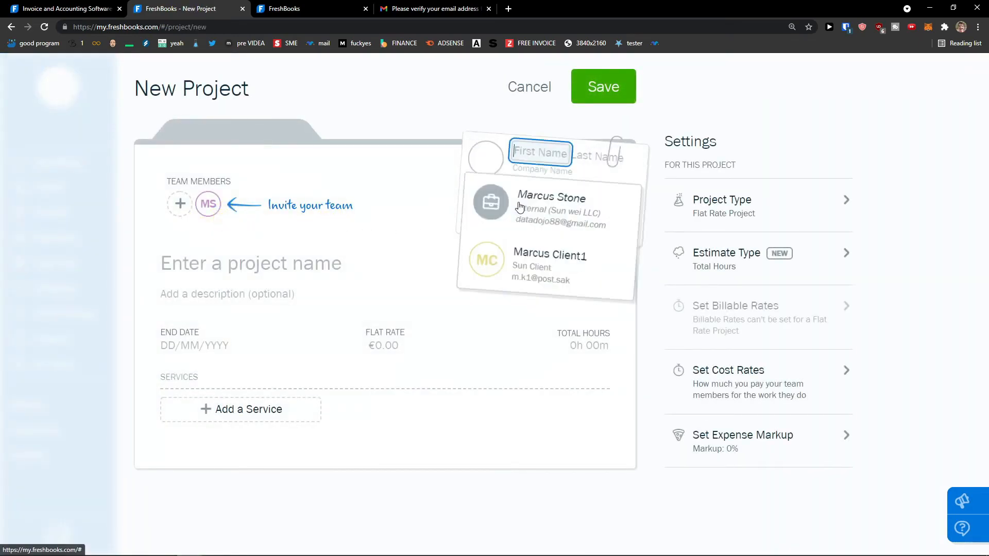
{"action": "left_click", "coordinate": [581, 272]}
{"action": "left_click", "coordinate": [214, 265]}
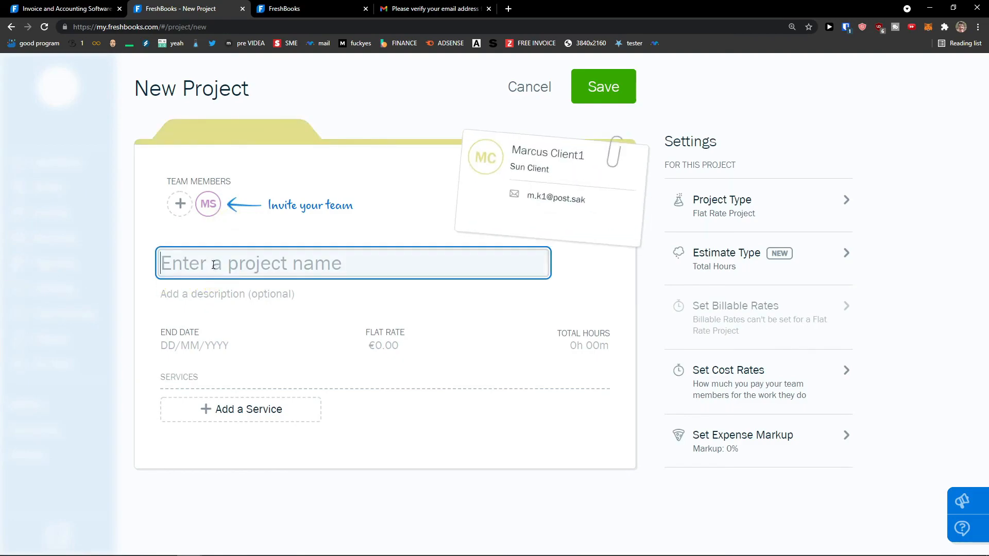
{"action": "type", "text": "Youtube Video"}
{"action": "left_click", "coordinate": [178, 345]}
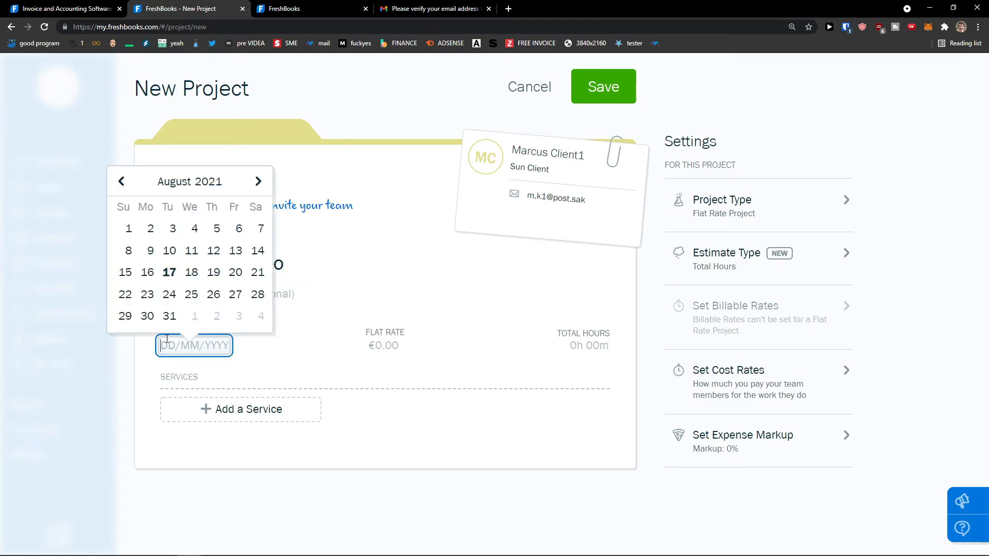
{"action": "left_click", "coordinate": [171, 317]}
Step: Give the project a €200 flat rate, 5 total hours and the Youtube Tutorials service
{"action": "left_click", "coordinate": [383, 347]}
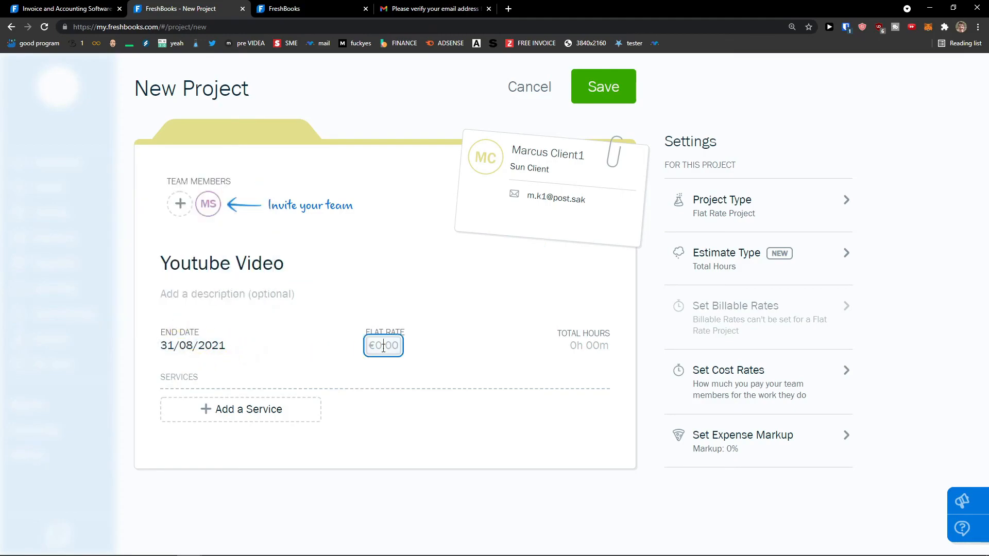
{"action": "type", "text": "200"}
{"action": "left_click", "coordinate": [380, 359]}
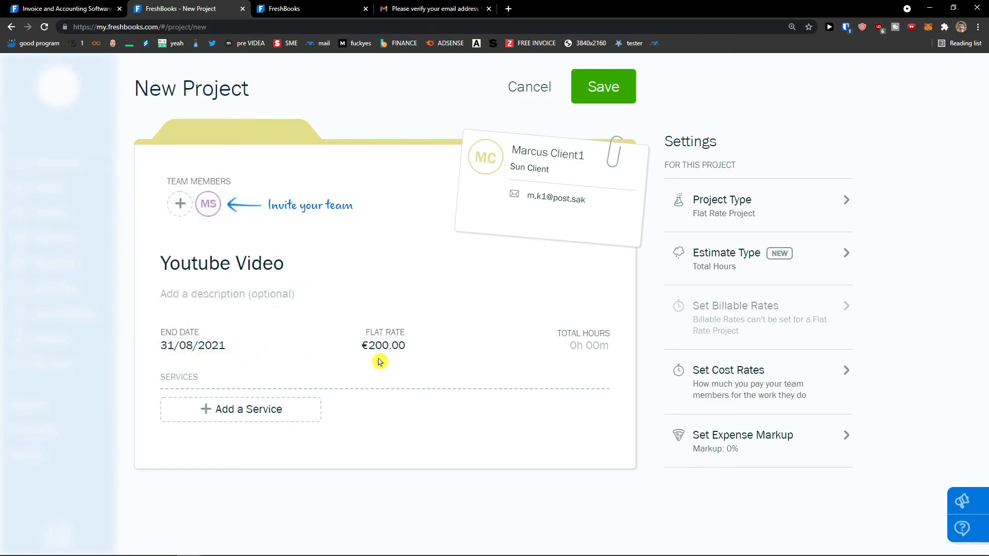
{"action": "left_click", "coordinate": [585, 349]}
{"action": "type", "text": "5"}
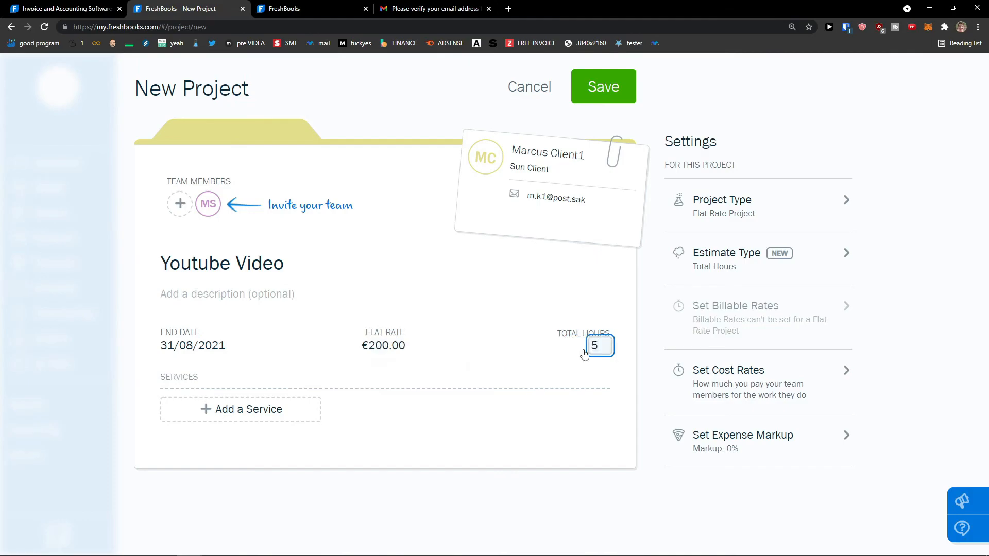
{"action": "left_click", "coordinate": [532, 371]}
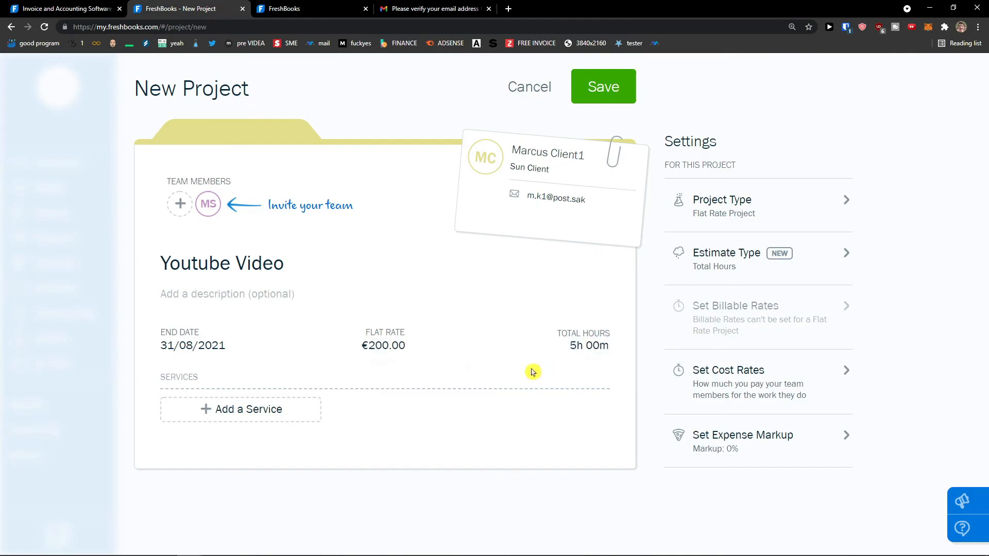
{"action": "left_click", "coordinate": [267, 411]}
{"action": "left_click", "coordinate": [242, 436]}
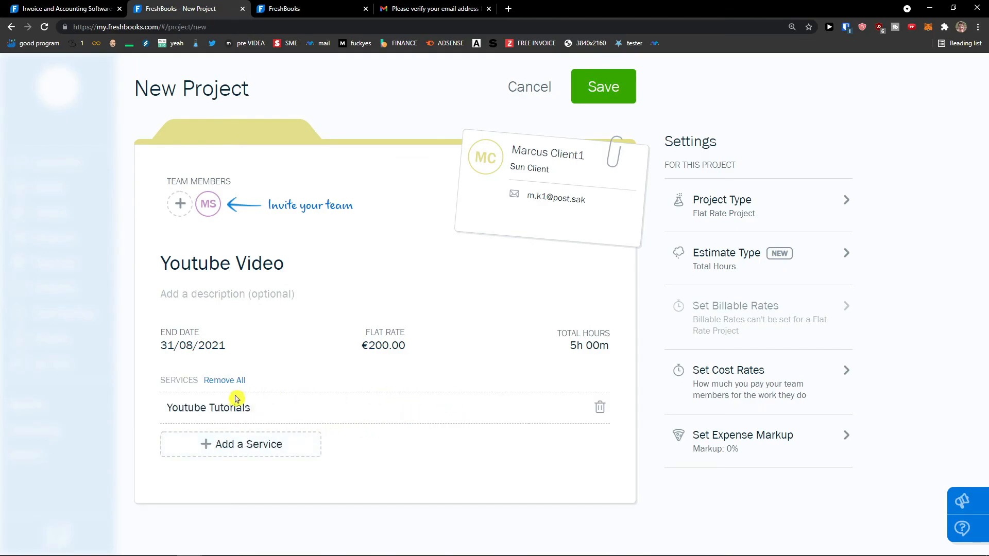
{"action": "left_click", "coordinate": [823, 222]}
Step: Keep the project type as Flat Rate and the estimate type as Total Hours
{"action": "left_click", "coordinate": [767, 214]}
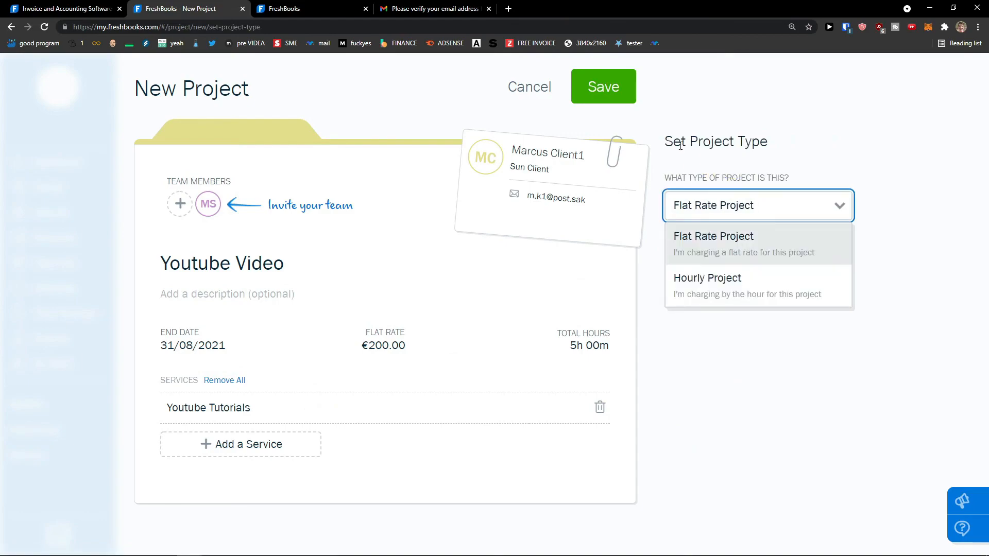
{"action": "left_click", "coordinate": [679, 252]}
{"action": "left_click", "coordinate": [767, 255]}
{"action": "left_click", "coordinate": [742, 274]}
{"action": "left_click", "coordinate": [734, 213]}
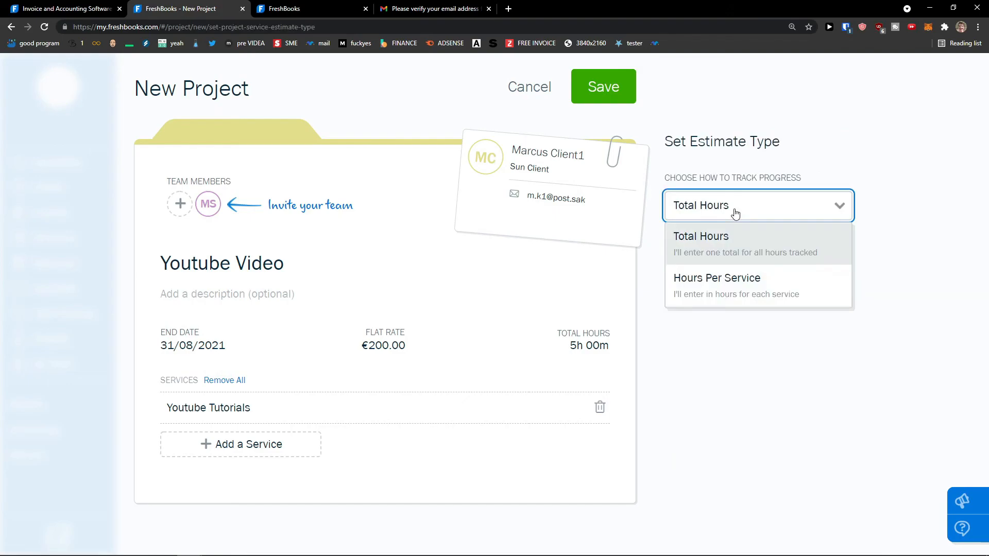
{"action": "left_click", "coordinate": [723, 279]}
{"action": "left_click", "coordinate": [738, 215]}
{"action": "left_click", "coordinate": [728, 237]}
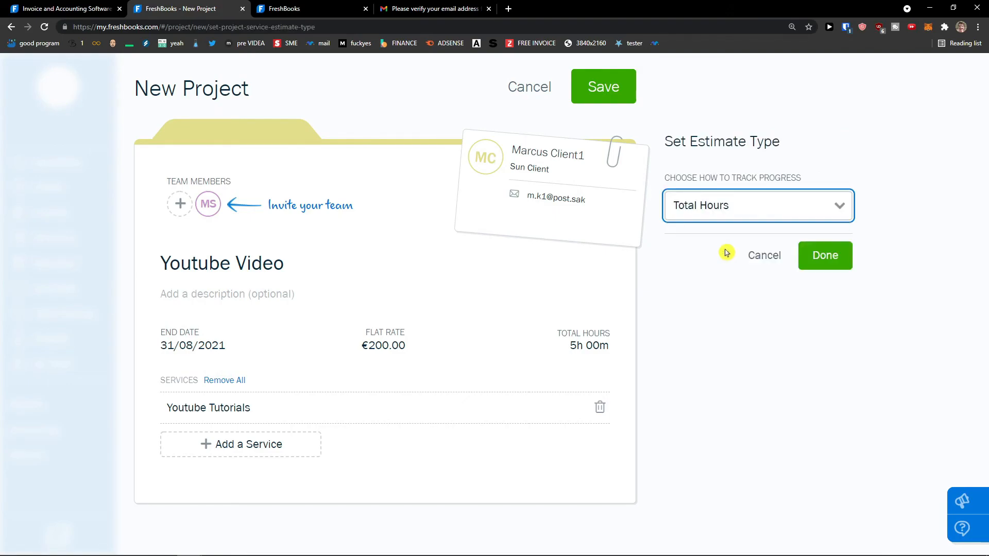
{"action": "left_click", "coordinate": [749, 215]}
{"action": "left_click", "coordinate": [750, 214]}
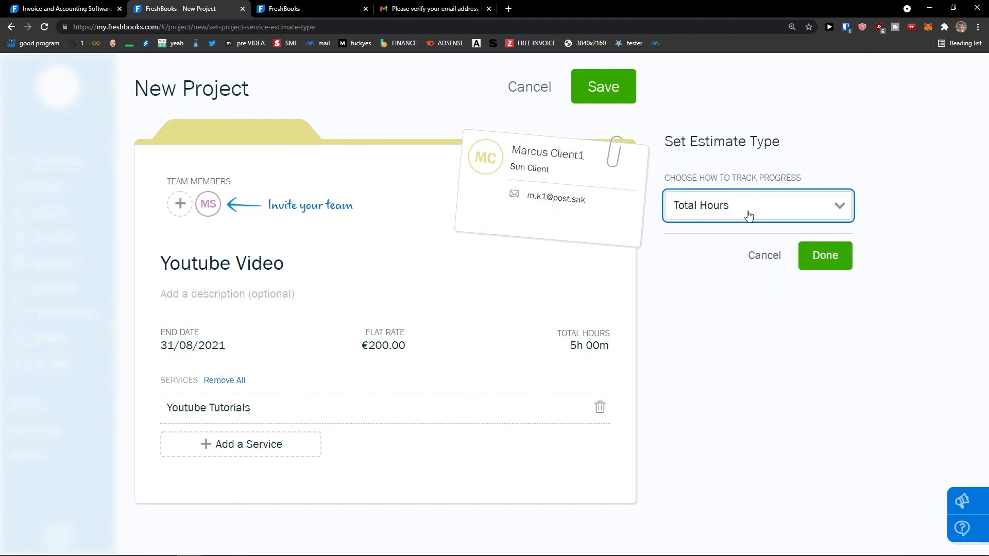
{"action": "left_click", "coordinate": [823, 264]}
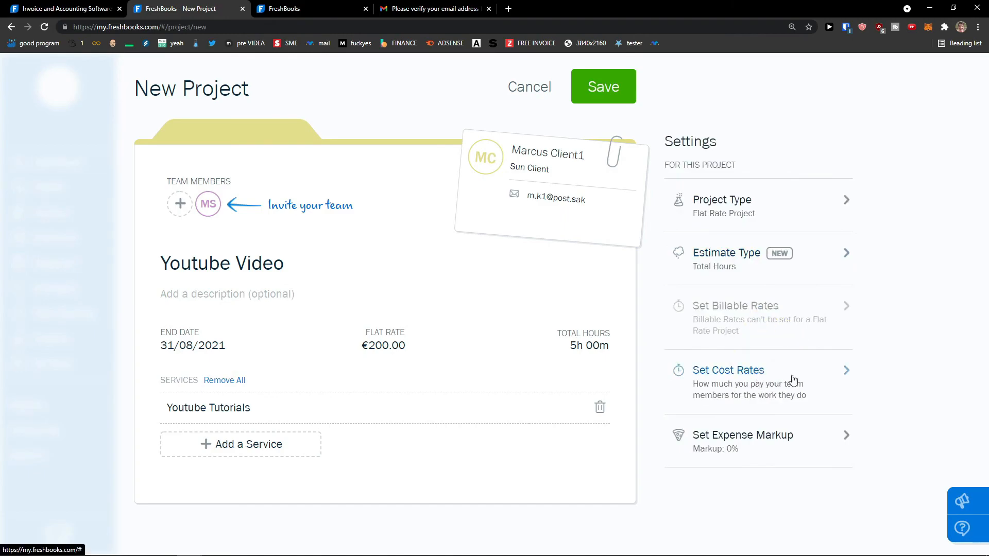
Step: Set the team member's hourly cost rate to €20.00
{"action": "left_click", "coordinate": [793, 380]}
{"action": "left_click", "coordinate": [810, 268]}
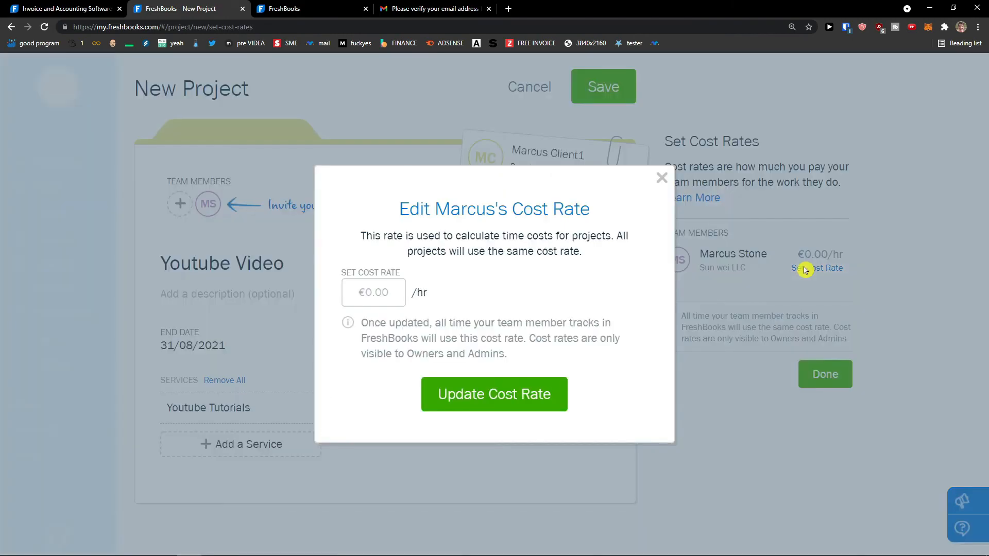
{"action": "left_click", "coordinate": [384, 298]}
{"action": "type", "text": "5"}
{"action": "key", "text": "BackSpace"}
{"action": "type", "text": "20"}
{"action": "left_click", "coordinate": [501, 393]}
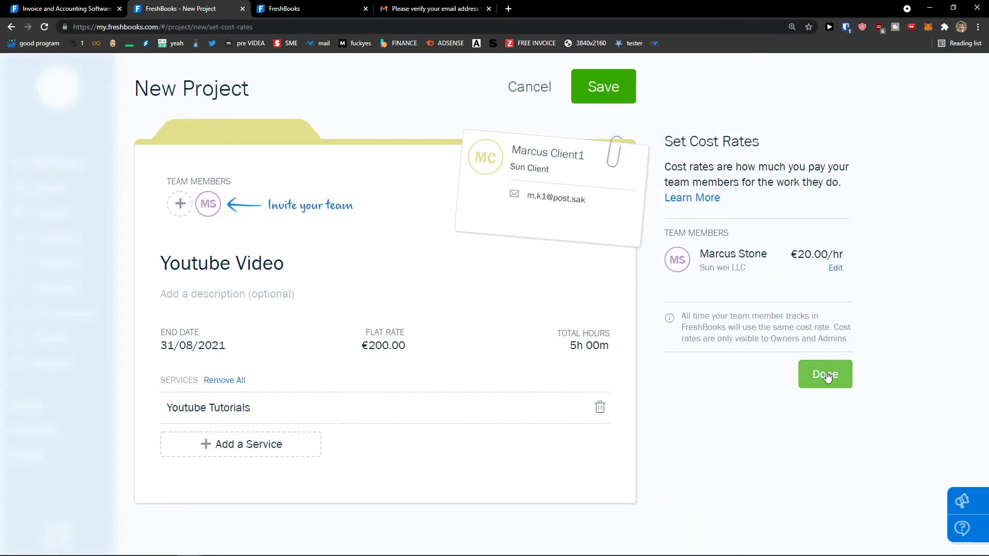
{"action": "left_click", "coordinate": [825, 375]}
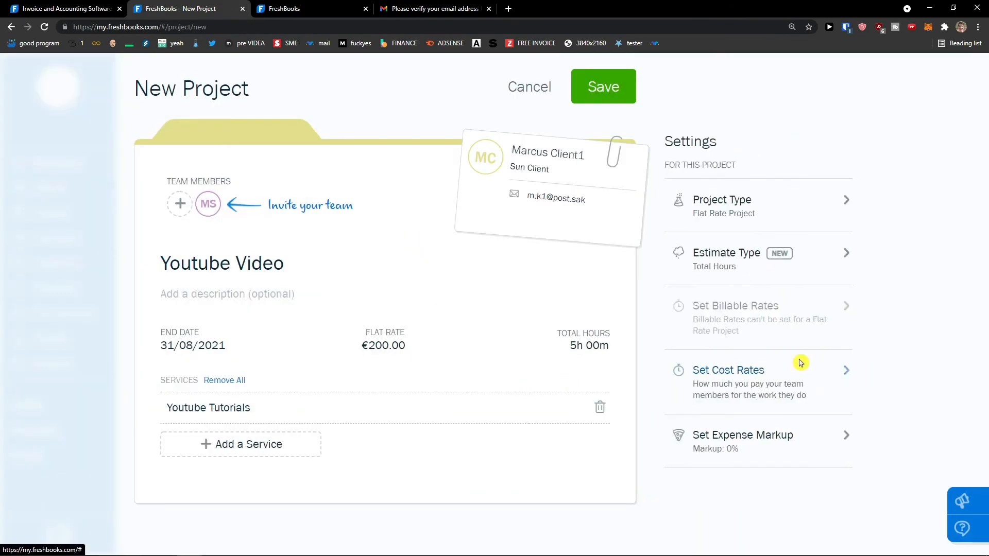
Step: Review the expense markup setting and leave it at 0%
{"action": "left_click", "coordinate": [756, 448]}
{"action": "left_click_drag", "start_coordinate": [685, 220], "coordinate": [730, 247]}
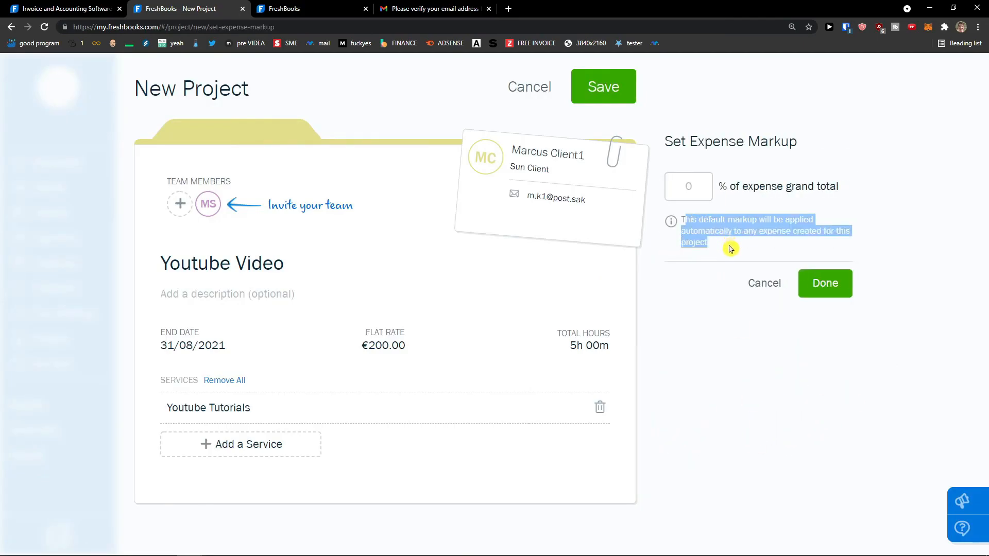
{"action": "left_click", "coordinate": [702, 190]}
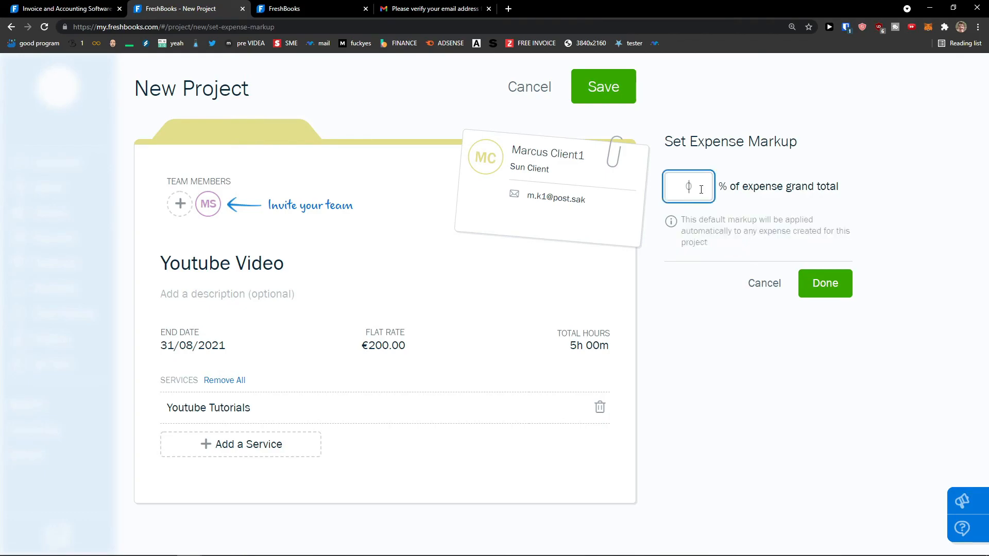
{"action": "left_click", "coordinate": [765, 287]}
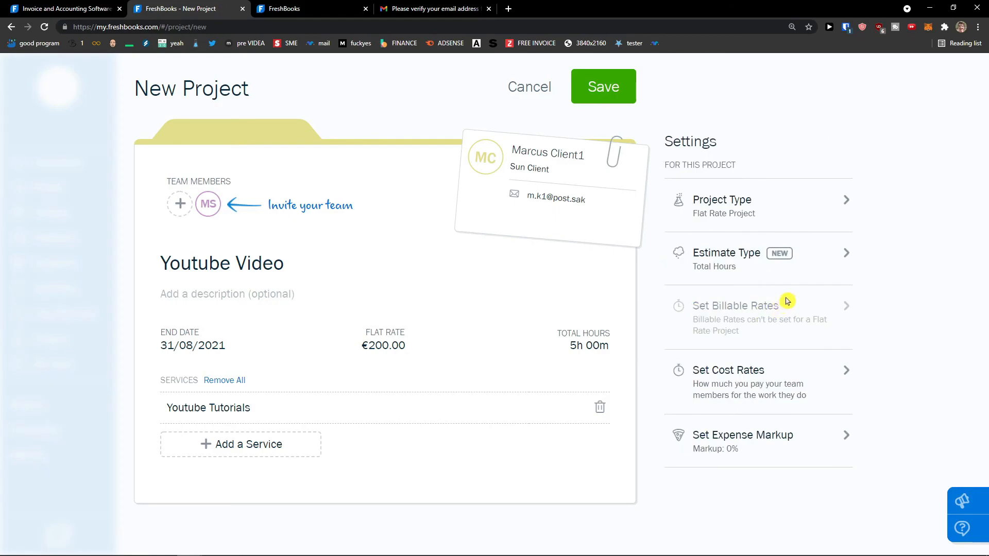
Step: Save the Youtube Video project and review its page showing 0h logged of 5h
{"action": "left_click", "coordinate": [677, 429]}
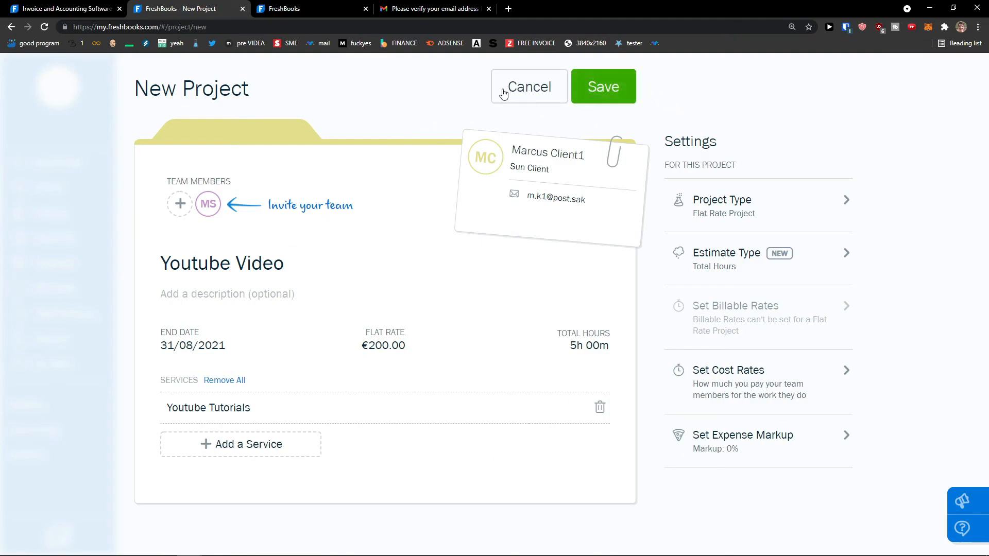
{"action": "left_click", "coordinate": [610, 92]}
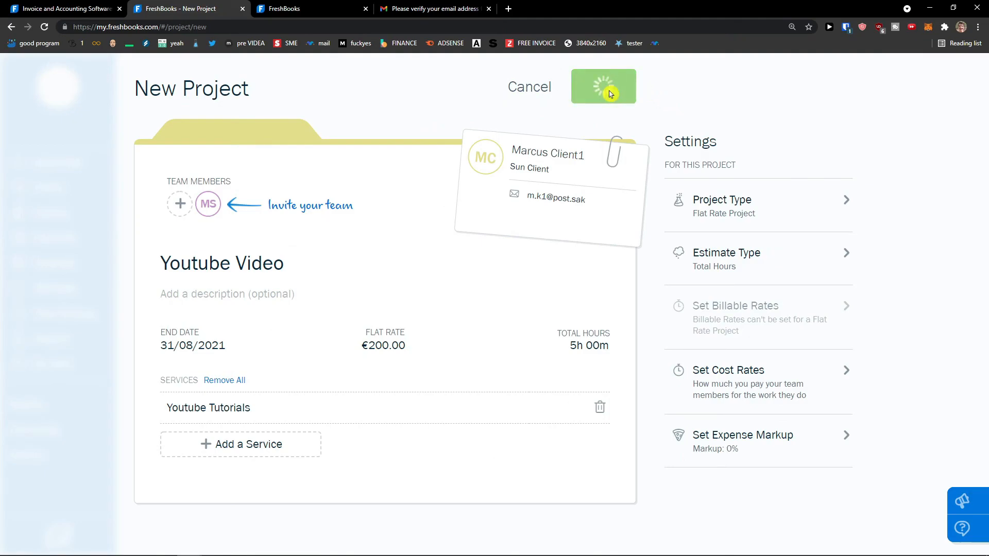
{"action": "scroll", "coordinate": [175, 317], "scroll_direction": "down", "scroll_amount": 3}
{"action": "scroll", "coordinate": [174, 315], "scroll_direction": "up", "scroll_amount": 3}
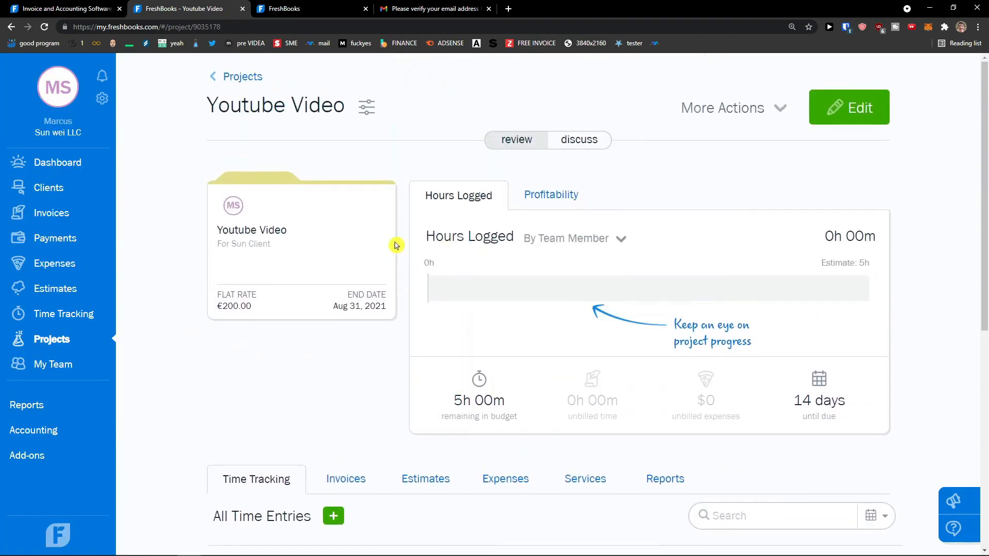
{"action": "scroll", "coordinate": [518, 299], "scroll_direction": "down", "scroll_amount": 2}
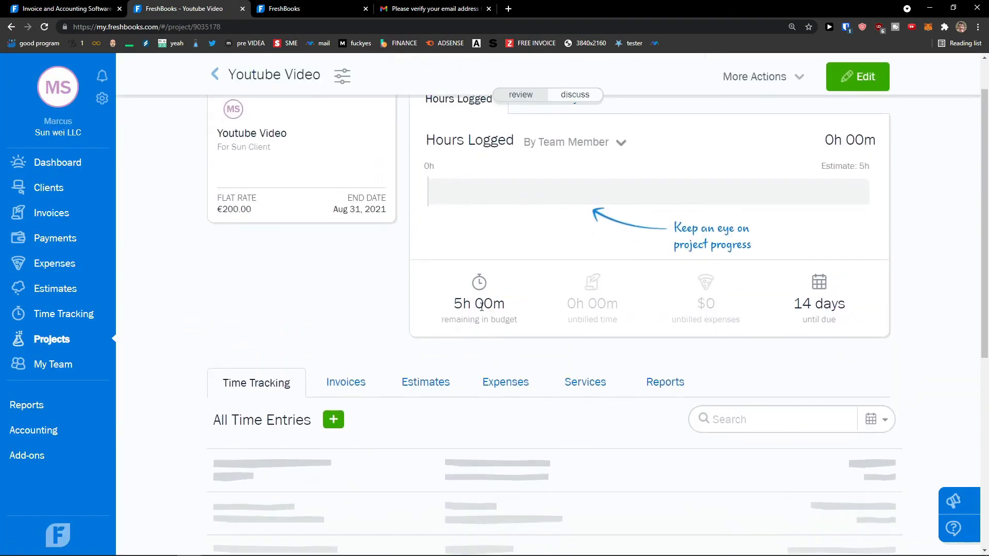
{"action": "scroll", "coordinate": [250, 380], "scroll_direction": "down", "scroll_amount": 2}
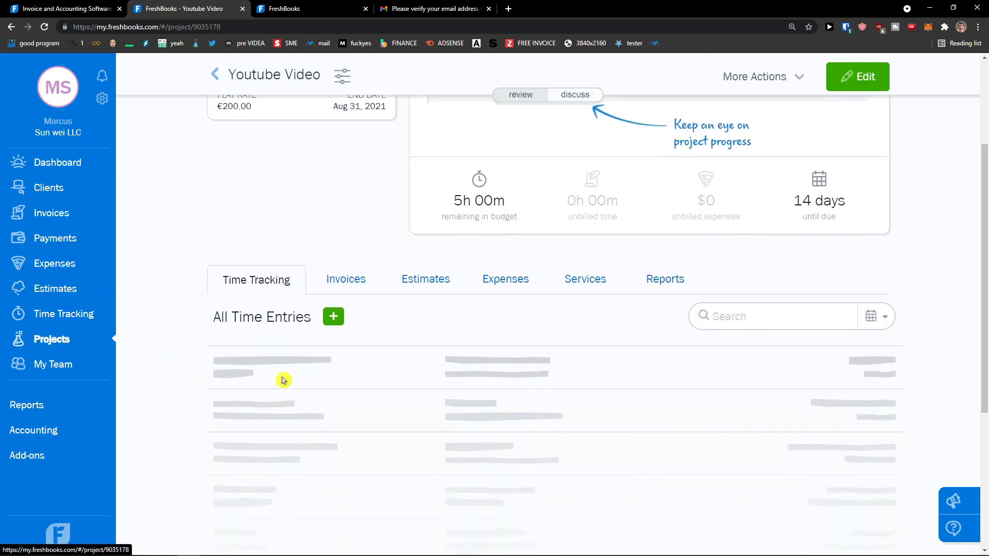
{"action": "left_click", "coordinate": [335, 321]}
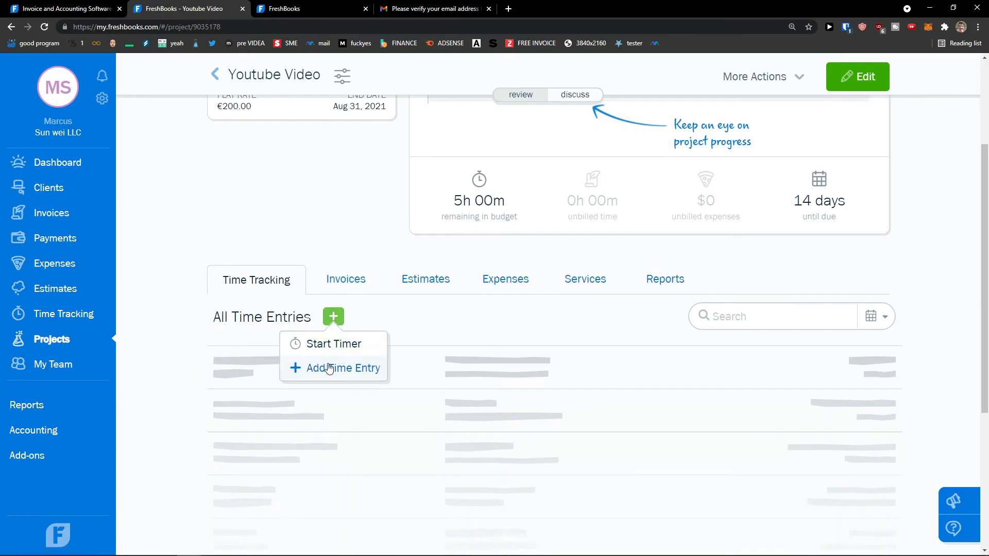
{"action": "scroll", "coordinate": [391, 340], "scroll_direction": "up", "scroll_amount": 4}
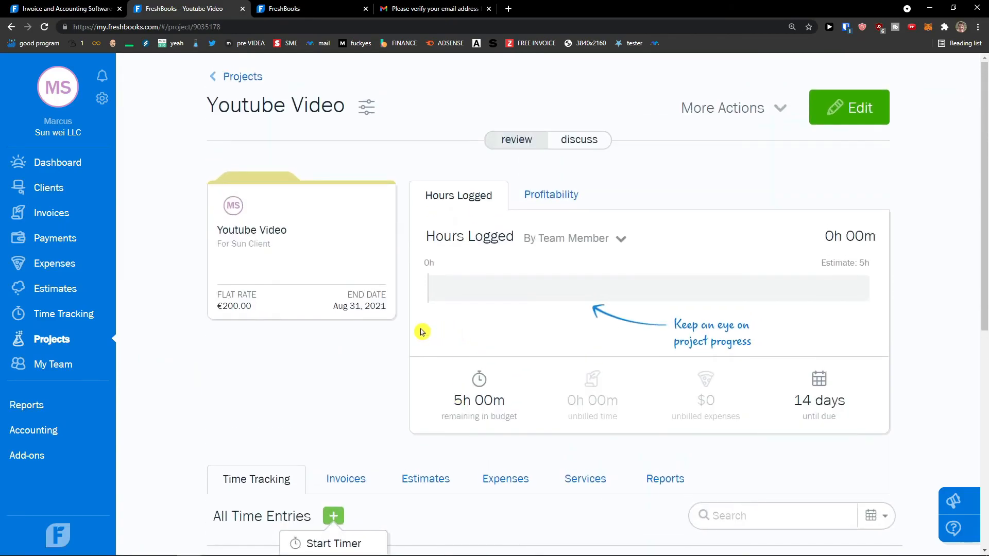
{"action": "scroll", "coordinate": [331, 369], "scroll_direction": "down", "scroll_amount": 2}
Step: On Time Tracking, start a new entry for the Youtube Video project of Sun Client
{"action": "left_click", "coordinate": [18, 312]}
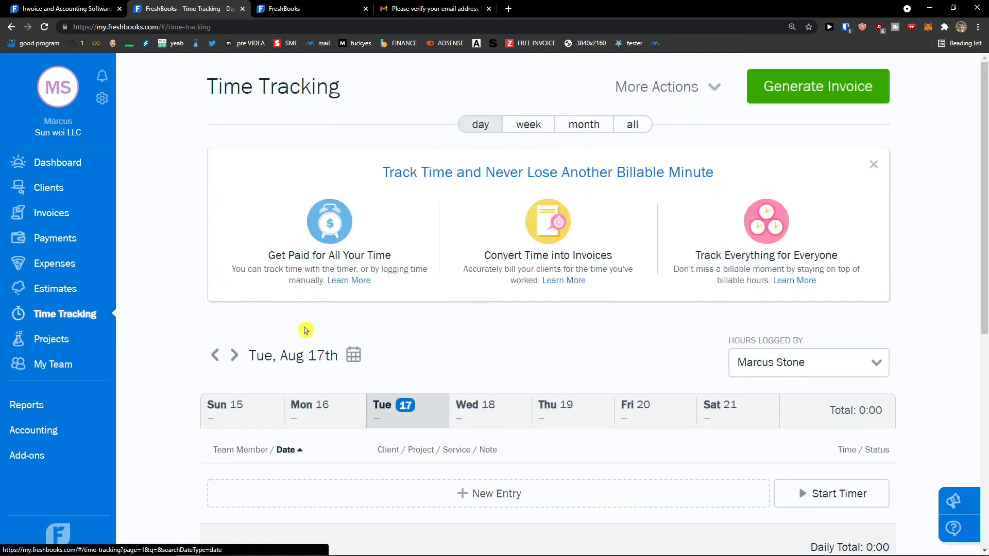
{"action": "scroll", "coordinate": [304, 333], "scroll_direction": "down", "scroll_amount": 2}
{"action": "scroll", "coordinate": [257, 383], "scroll_direction": "up", "scroll_amount": 2}
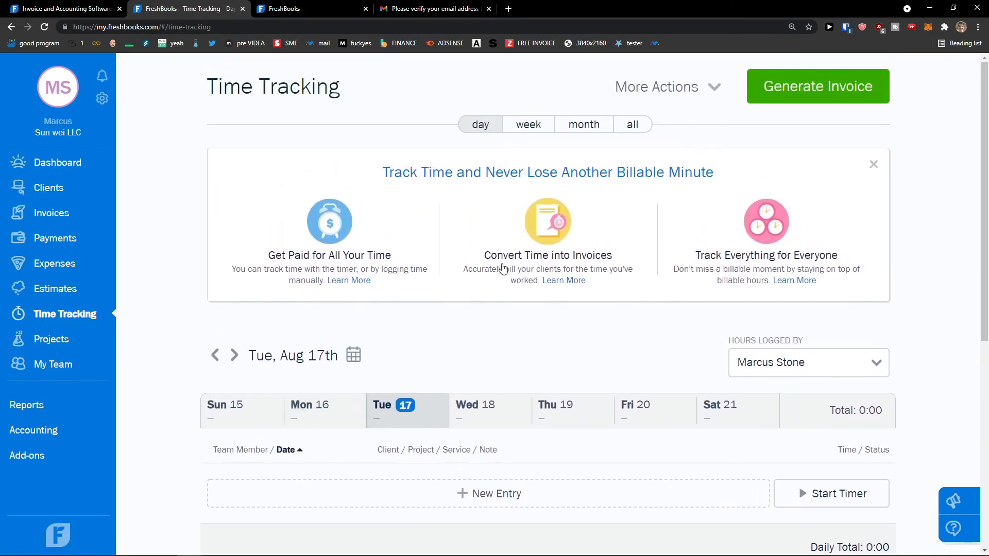
{"action": "scroll", "coordinate": [503, 267], "scroll_direction": "down", "scroll_amount": 3}
{"action": "left_click", "coordinate": [674, 379]}
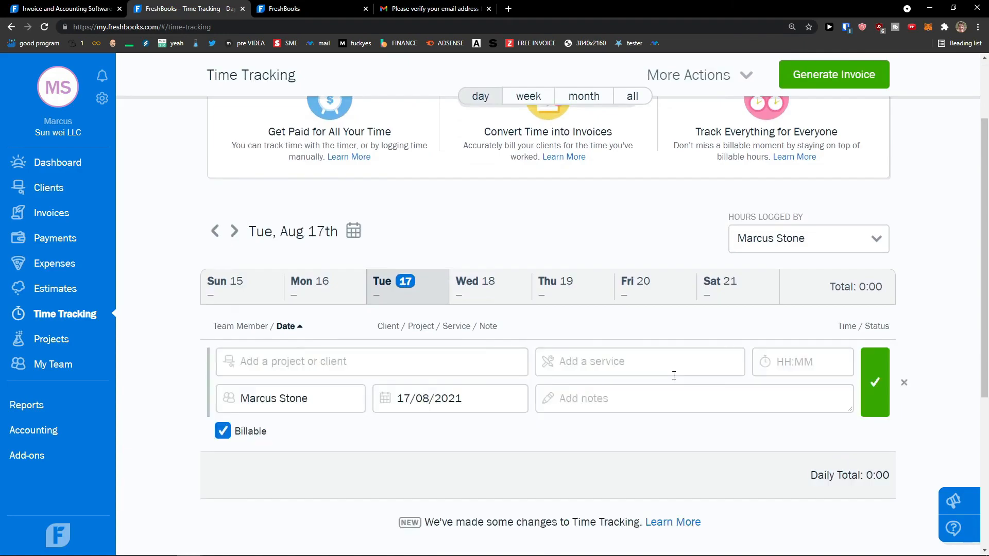
{"action": "left_click", "coordinate": [366, 360]}
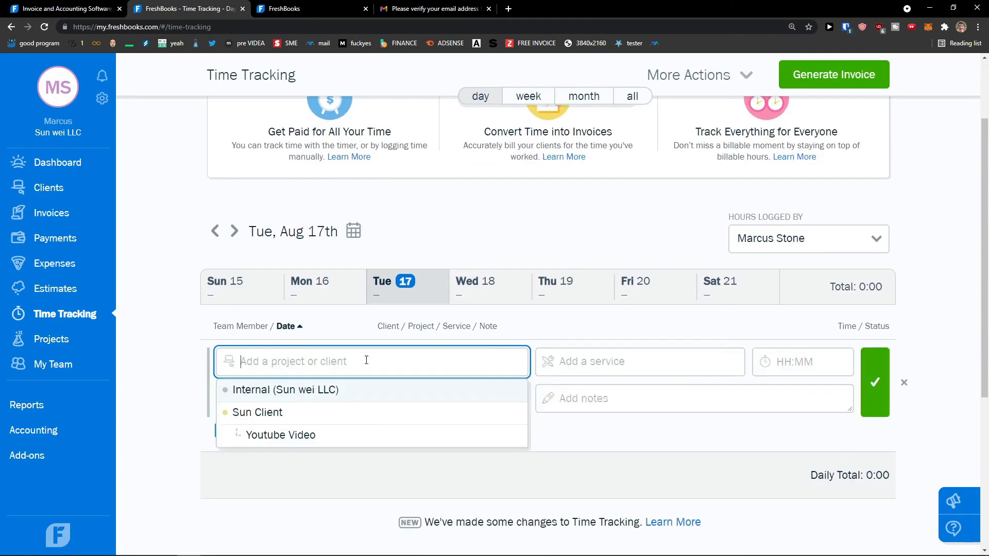
{"action": "left_click", "coordinate": [332, 434]}
Step: Set the entry's service to Youtube Tutorials with 5:00 hours and save it
{"action": "left_click", "coordinate": [346, 431]}
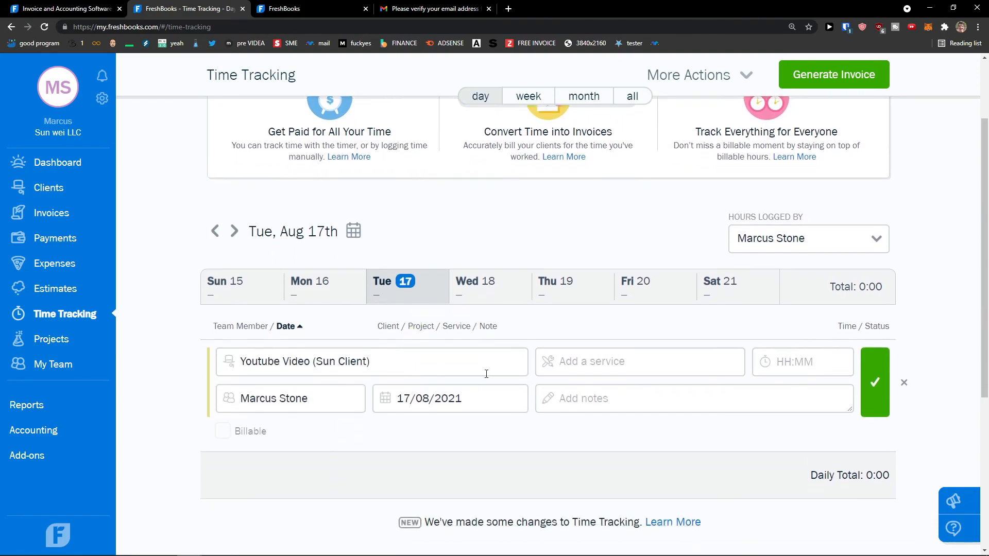
{"action": "left_click", "coordinate": [586, 367]}
{"action": "left_click", "coordinate": [587, 393]}
{"action": "left_click", "coordinate": [778, 363]}
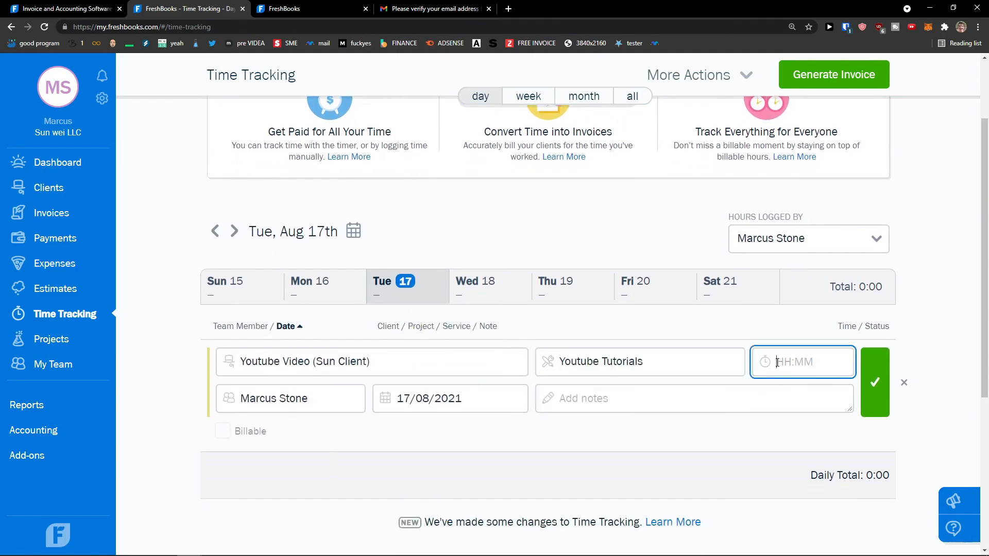
{"action": "left_click", "coordinate": [673, 400]}
{"action": "left_click", "coordinate": [221, 438]}
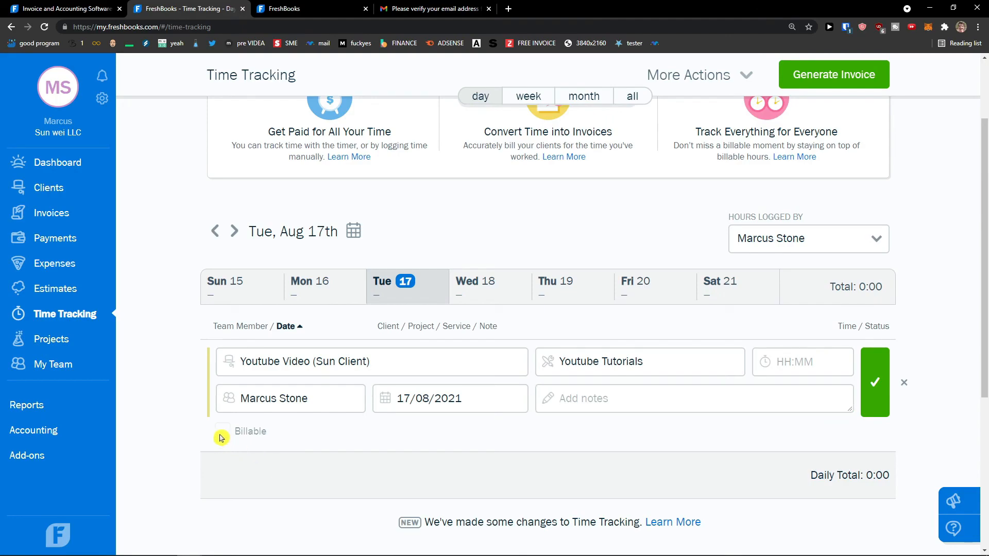
{"action": "left_click", "coordinate": [875, 382]}
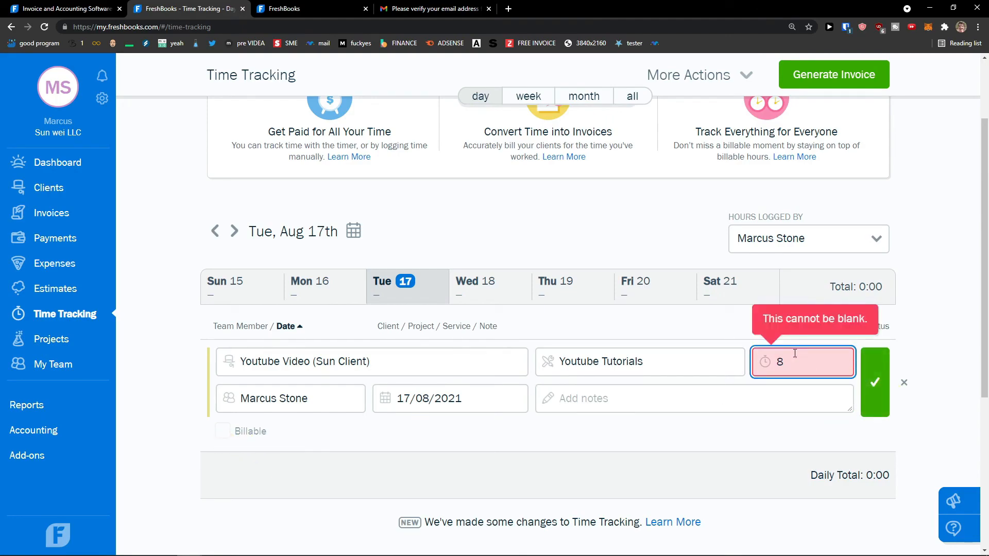
{"action": "left_click", "coordinate": [866, 391]}
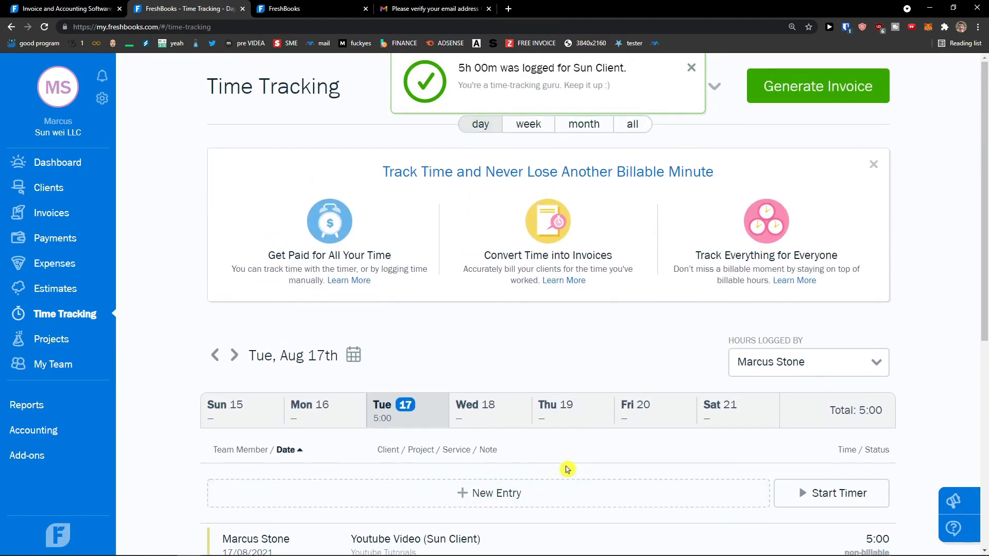
Step: Start a timer for Sun Client's Youtube Video project with the Youtube Tutorials service
{"action": "left_click", "coordinate": [823, 377]}
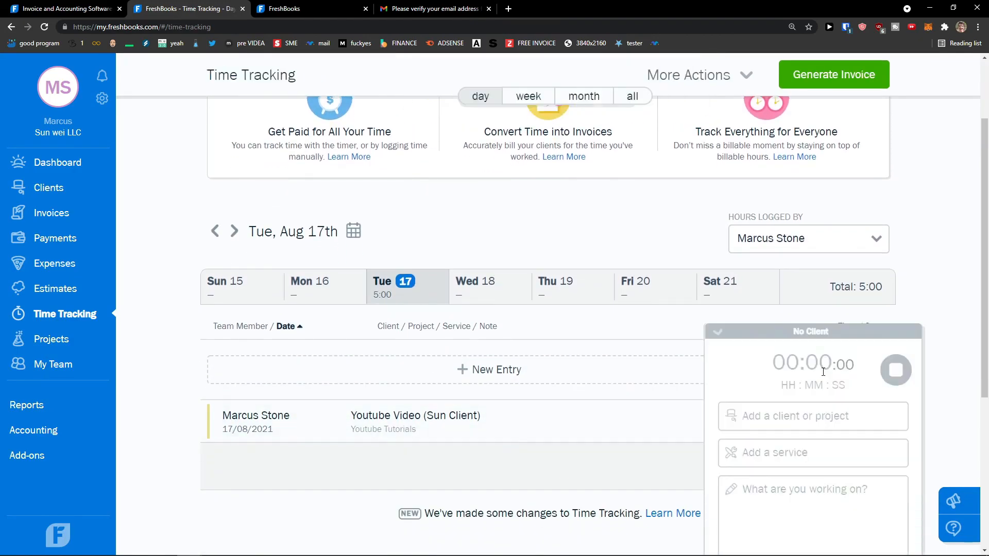
{"action": "left_click", "coordinate": [791, 340]}
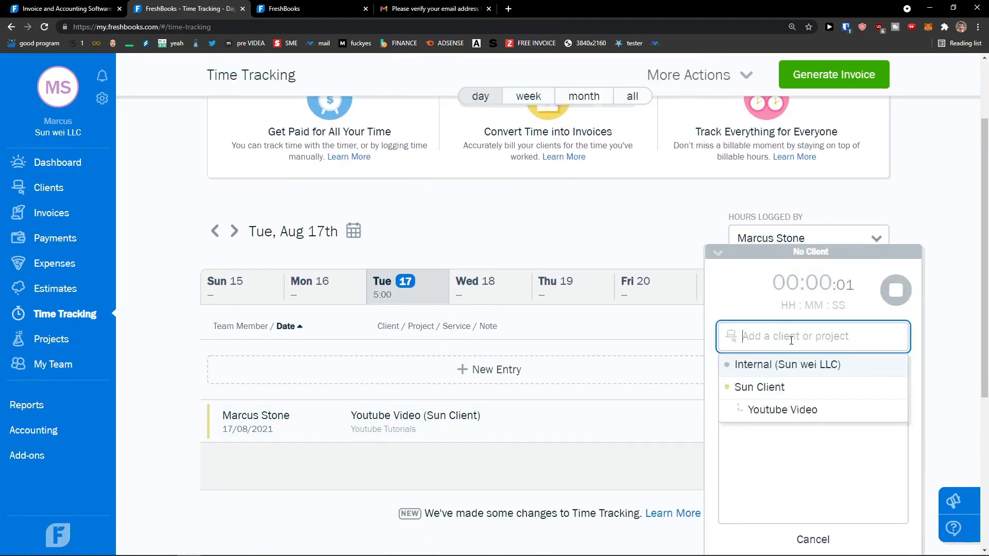
{"action": "left_click", "coordinate": [744, 457]}
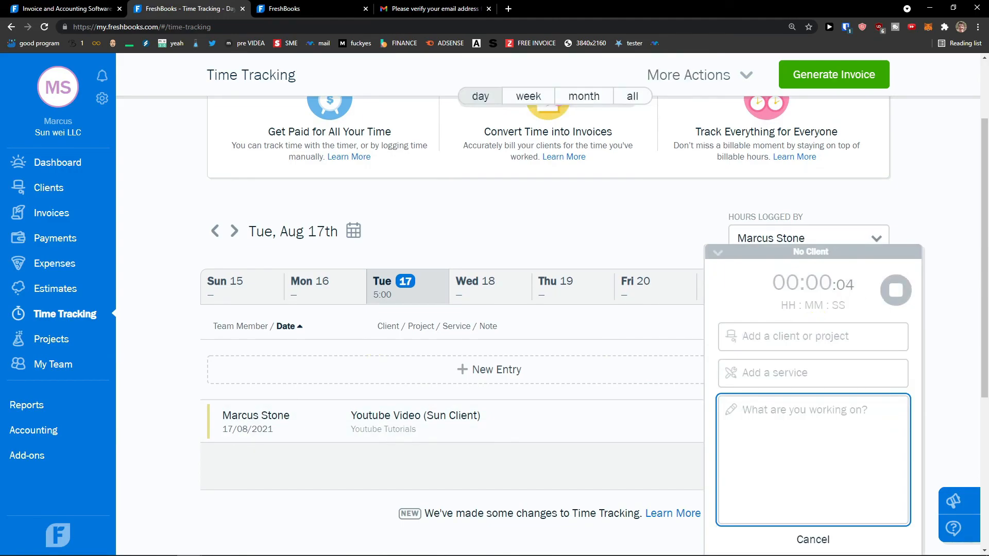
{"action": "left_click", "coordinate": [768, 335]}
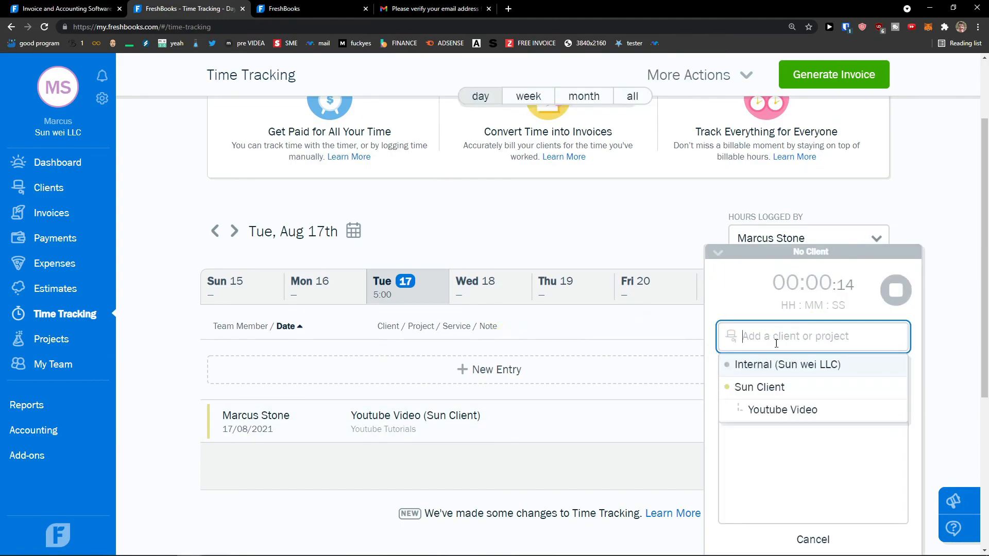
{"action": "left_click", "coordinate": [759, 388]}
{"action": "left_click", "coordinate": [783, 337]}
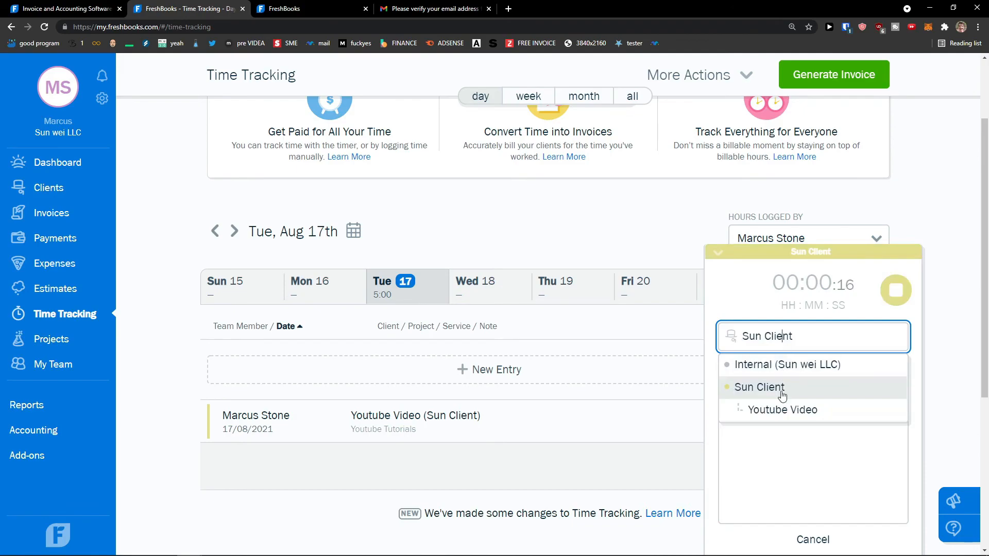
{"action": "left_click", "coordinate": [783, 409]}
{"action": "left_click", "coordinate": [783, 372]}
{"action": "left_click", "coordinate": [773, 404]}
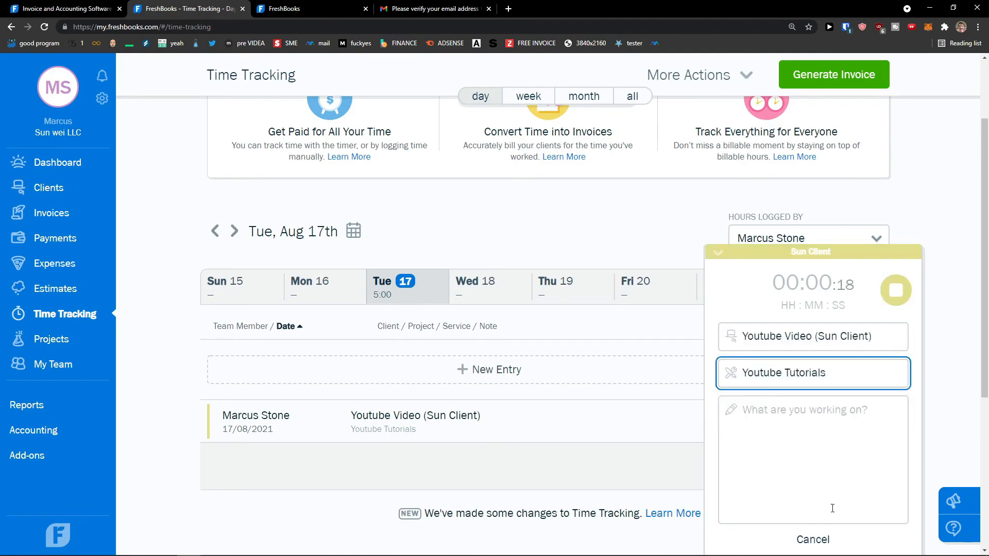
{"action": "left_click", "coordinate": [741, 257]}
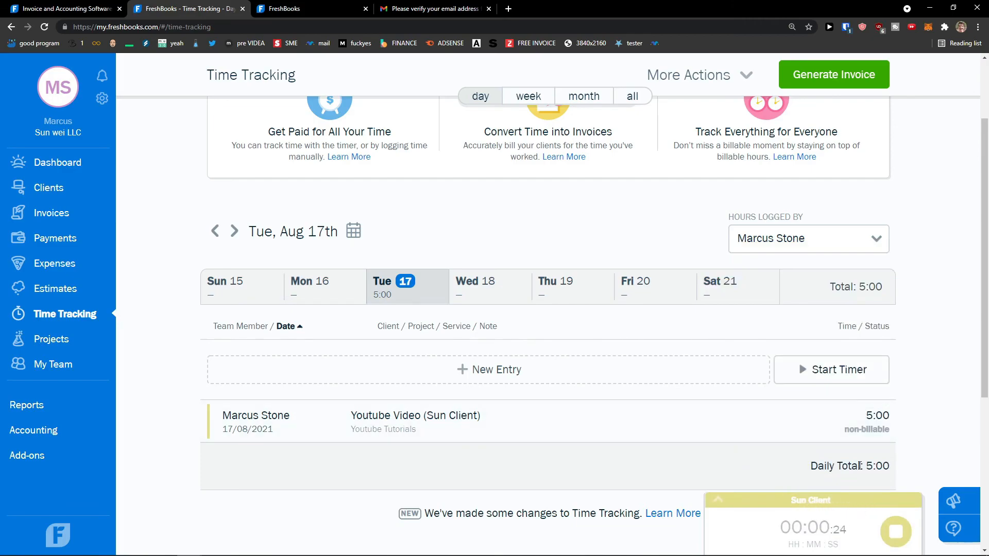
Step: Stop the timer, logging a 0:01 entry for a 5:01 Tue, Aug 17th total
{"action": "scroll", "coordinate": [673, 457], "scroll_direction": "up", "scroll_amount": 2}
{"action": "scroll", "coordinate": [672, 458], "scroll_direction": "down", "scroll_amount": 2}
{"action": "scroll", "coordinate": [672, 458], "scroll_direction": "up", "scroll_amount": 1}
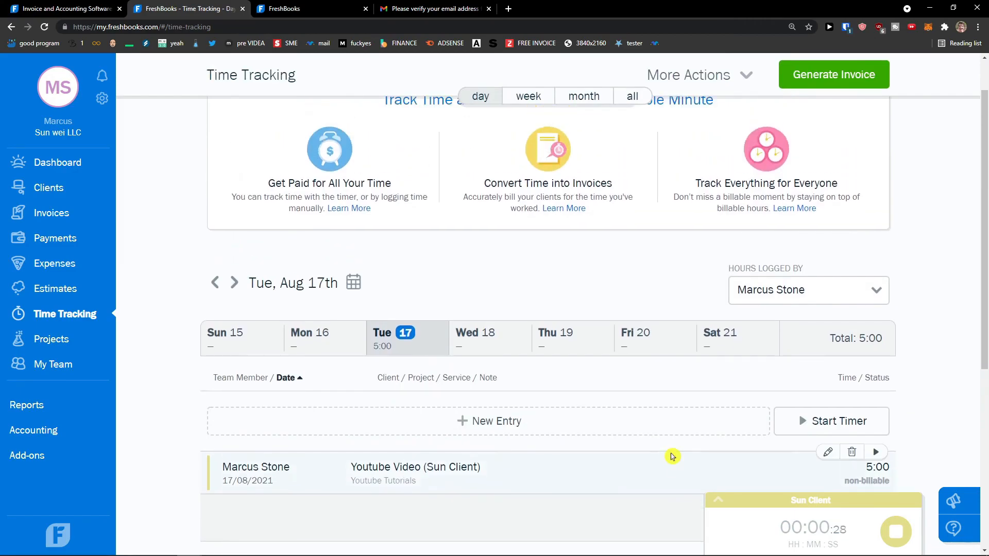
{"action": "scroll", "coordinate": [672, 458], "scroll_direction": "down", "scroll_amount": 1}
{"action": "scroll", "coordinate": [672, 457], "scroll_direction": "up", "scroll_amount": 3}
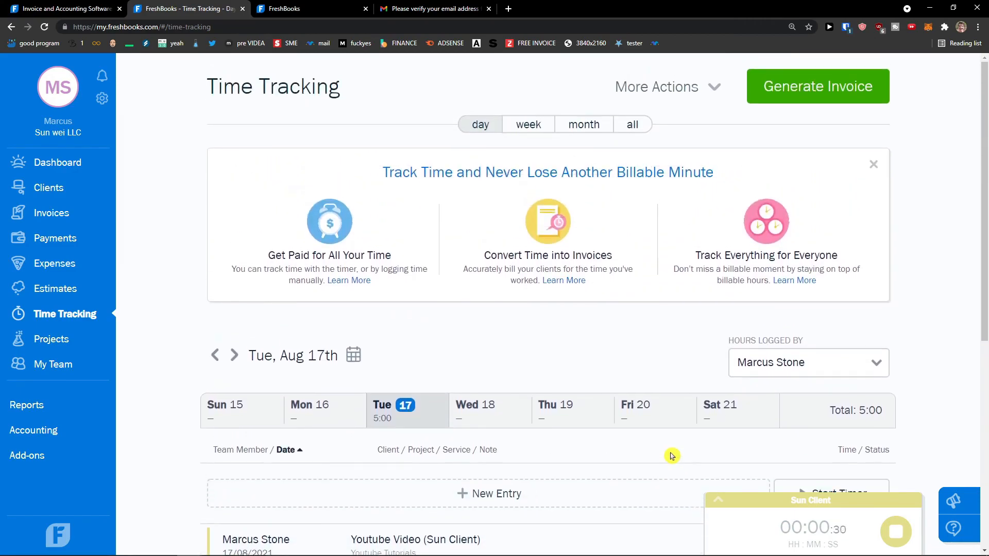
{"action": "left_click", "coordinate": [898, 538]}
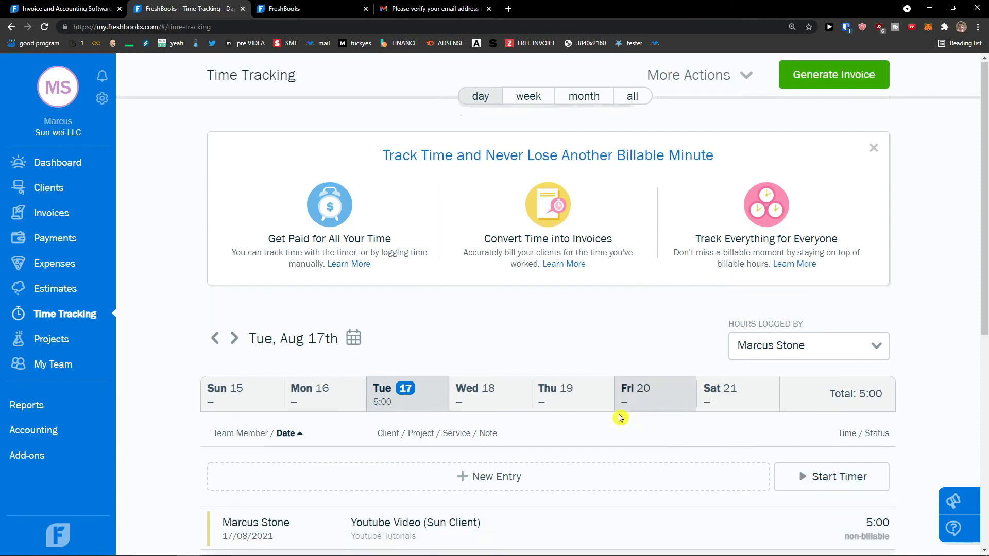
{"action": "scroll", "coordinate": [621, 417], "scroll_direction": "down", "scroll_amount": 3}
{"action": "scroll", "coordinate": [674, 486], "scroll_direction": "up", "scroll_amount": 3}
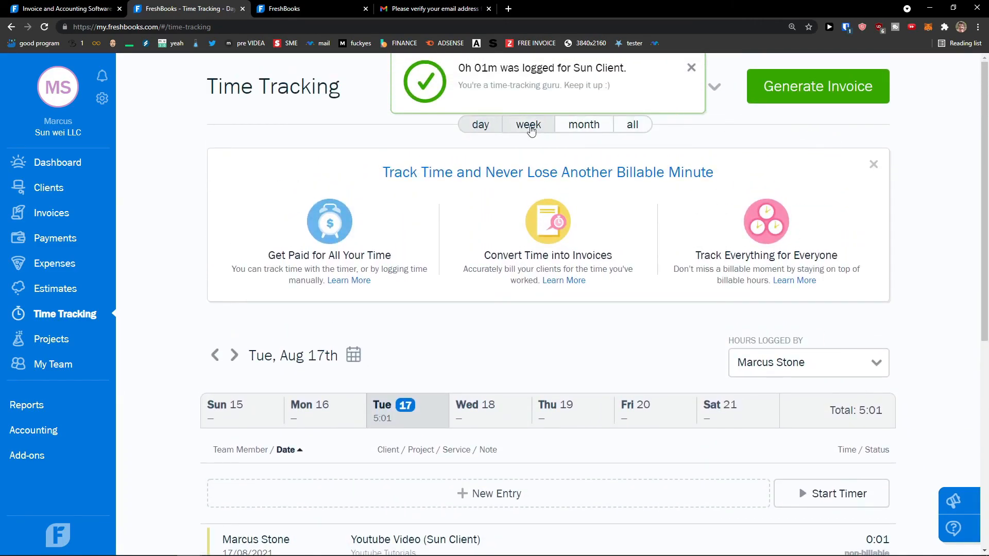
{"action": "scroll", "coordinate": [361, 320], "scroll_direction": "down", "scroll_amount": 3}
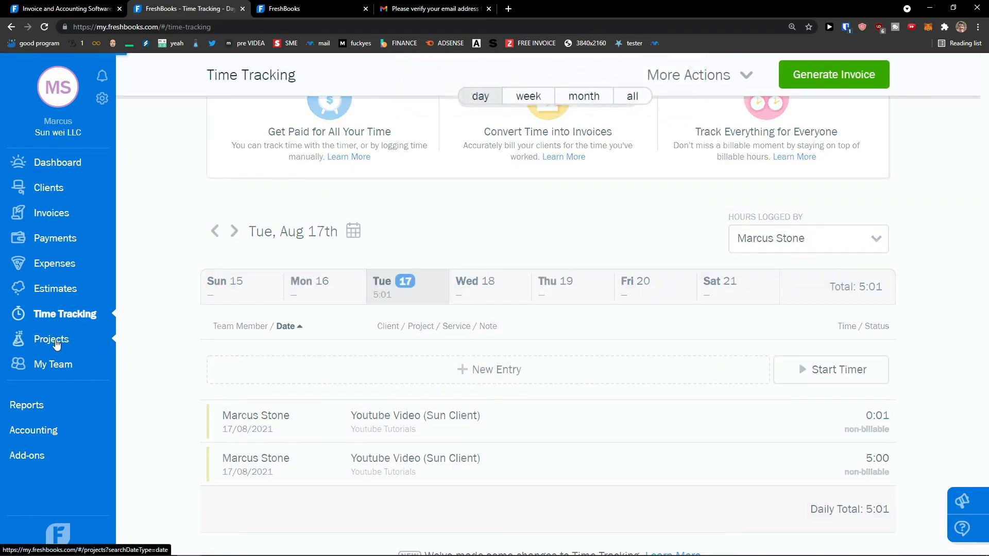
Step: Start a new Hourly Project from the Projects page
{"action": "left_click", "coordinate": [92, 345]}
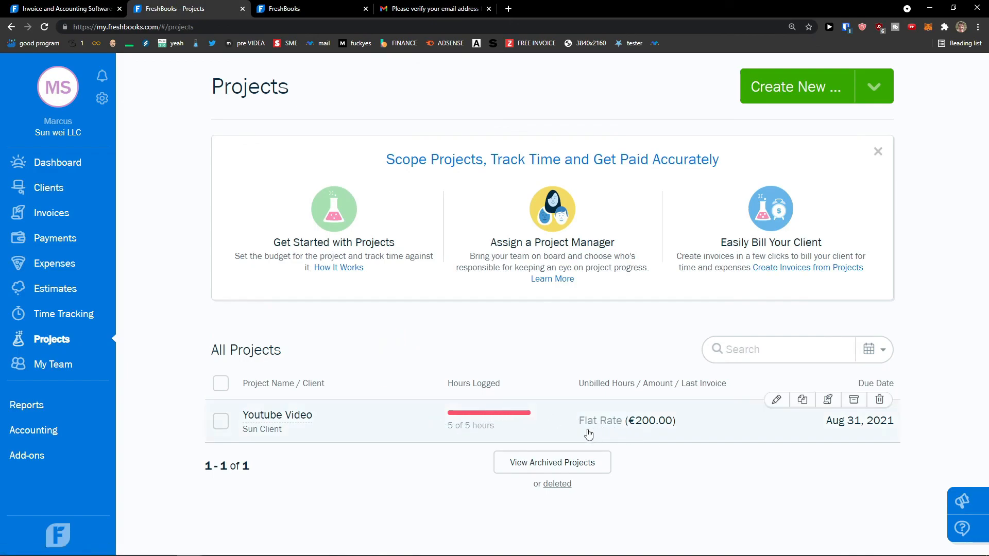
{"action": "left_click", "coordinate": [869, 88]}
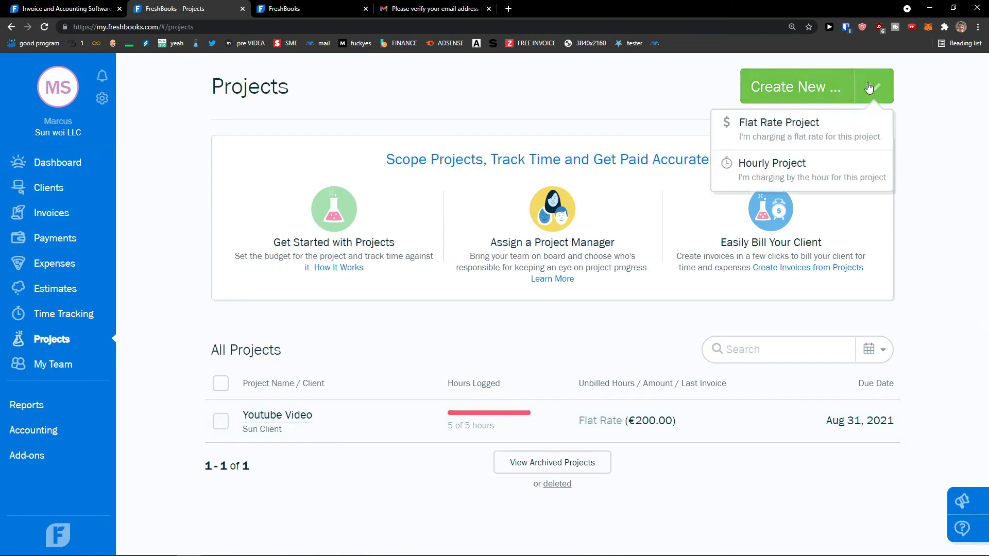
{"action": "left_click", "coordinate": [812, 163]}
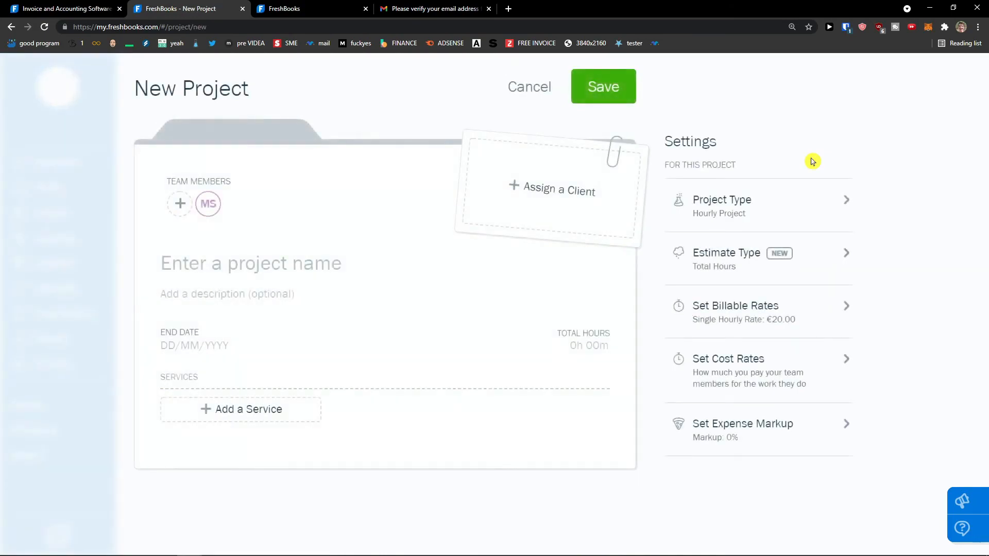
Step: Name the project 'Youtube Video', assign the internal client, and set the end date to 18/08/2021
{"action": "left_click", "coordinate": [217, 274]}
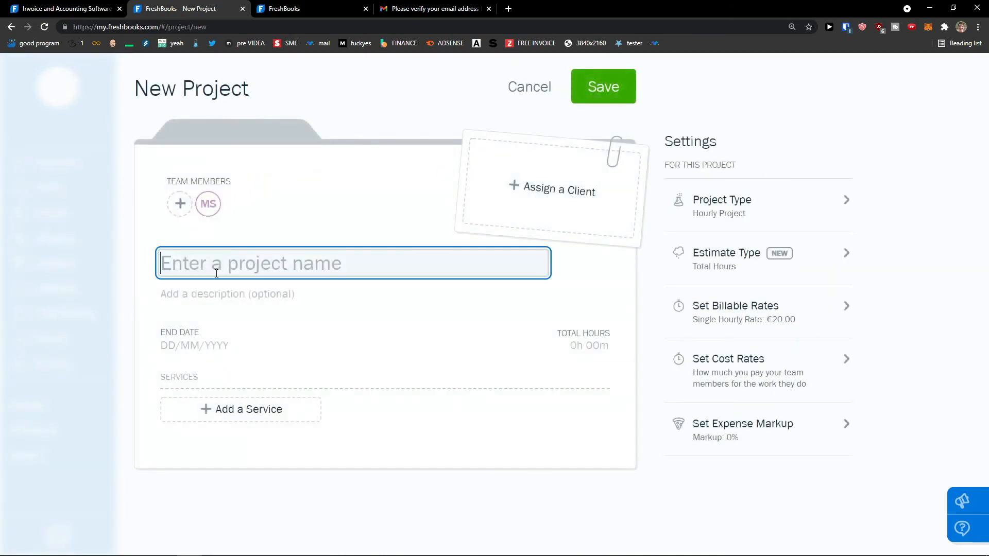
{"action": "type", "text": "Youtub"}
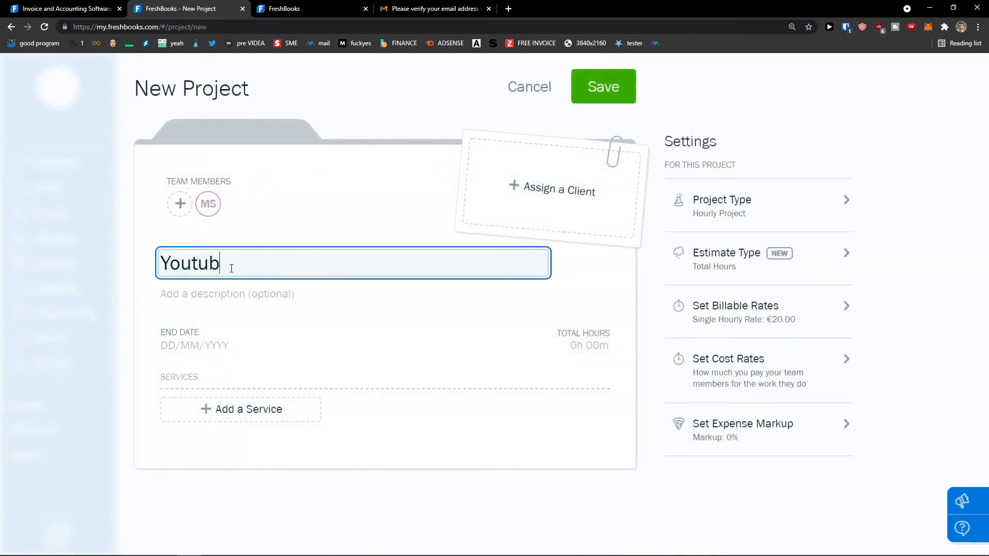
{"action": "type", "text": "e Video"}
{"action": "left_click", "coordinate": [512, 207]}
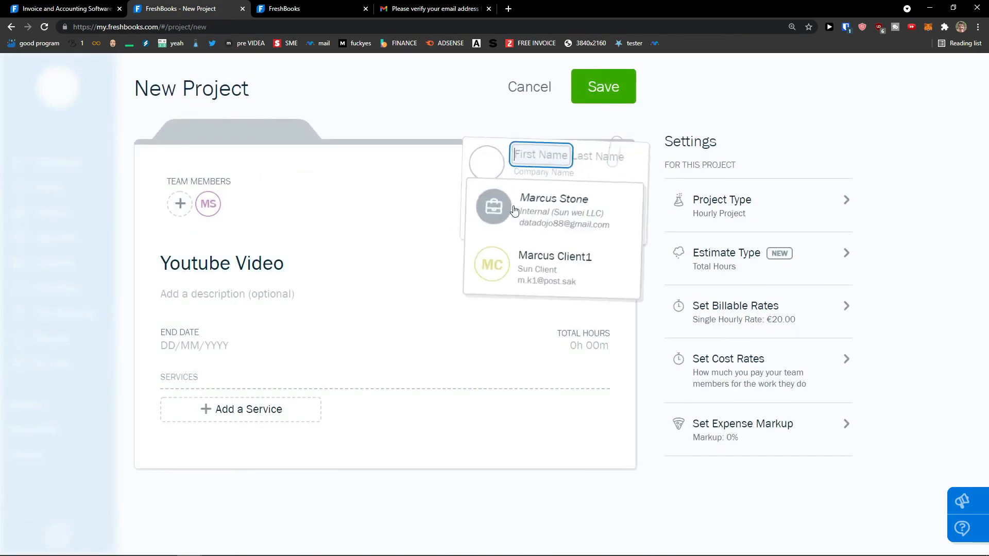
{"action": "left_click", "coordinate": [512, 206]}
{"action": "left_click", "coordinate": [212, 348]}
{"action": "left_click", "coordinate": [170, 272]}
{"action": "left_click", "coordinate": [194, 345]}
{"action": "left_click", "coordinate": [190, 272]}
Step: Enter 50 total hours and add the Youtube Tutorials service
{"action": "left_click", "coordinate": [591, 349]}
{"action": "type", "text": "5"}
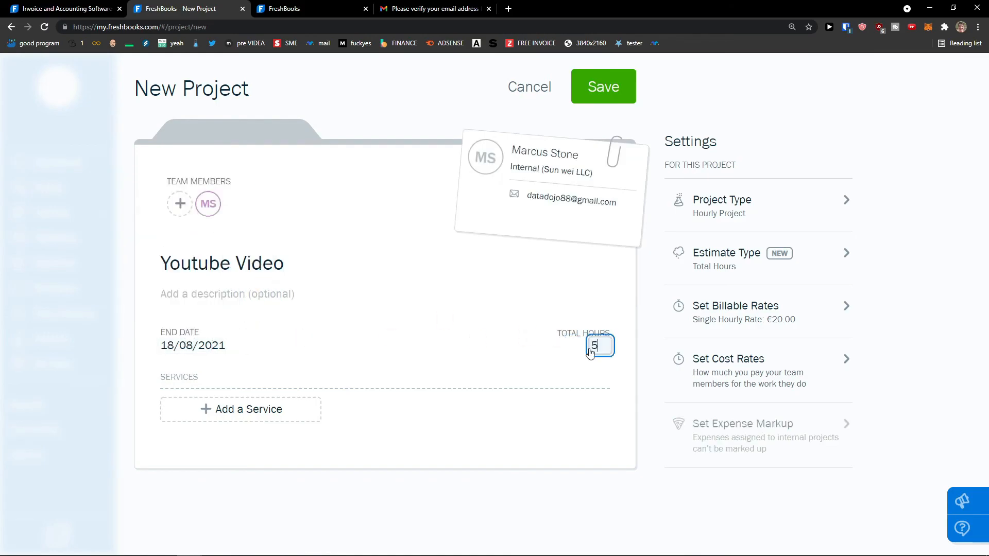
{"action": "type", "text": "0"}
{"action": "left_click", "coordinate": [578, 357]}
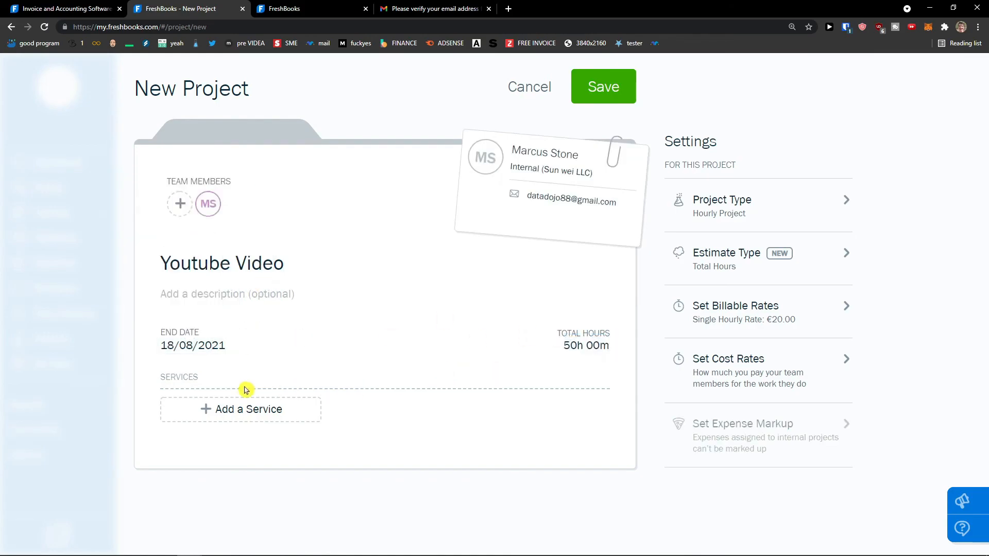
{"action": "left_click", "coordinate": [247, 408]}
{"action": "left_click", "coordinate": [226, 434]}
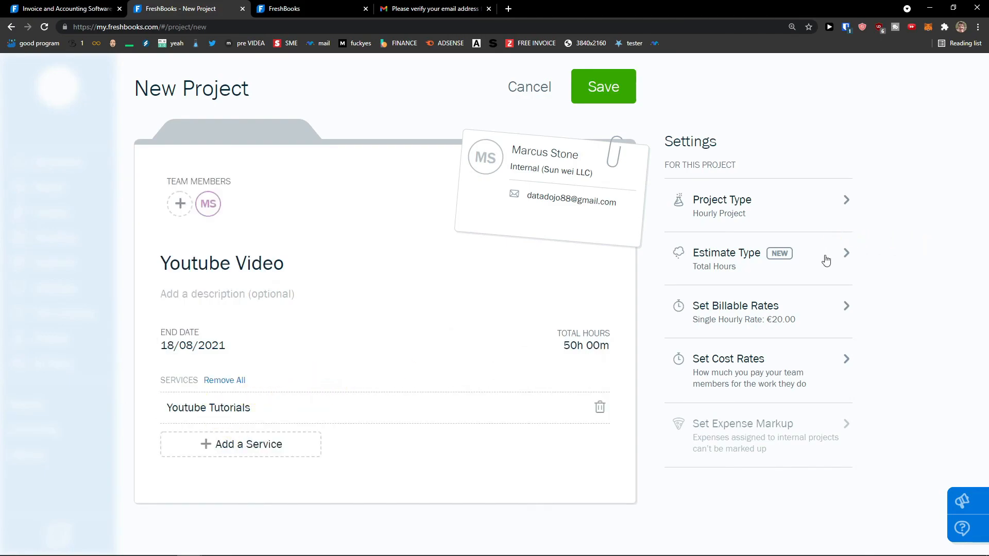
{"action": "left_click", "coordinate": [834, 227]}
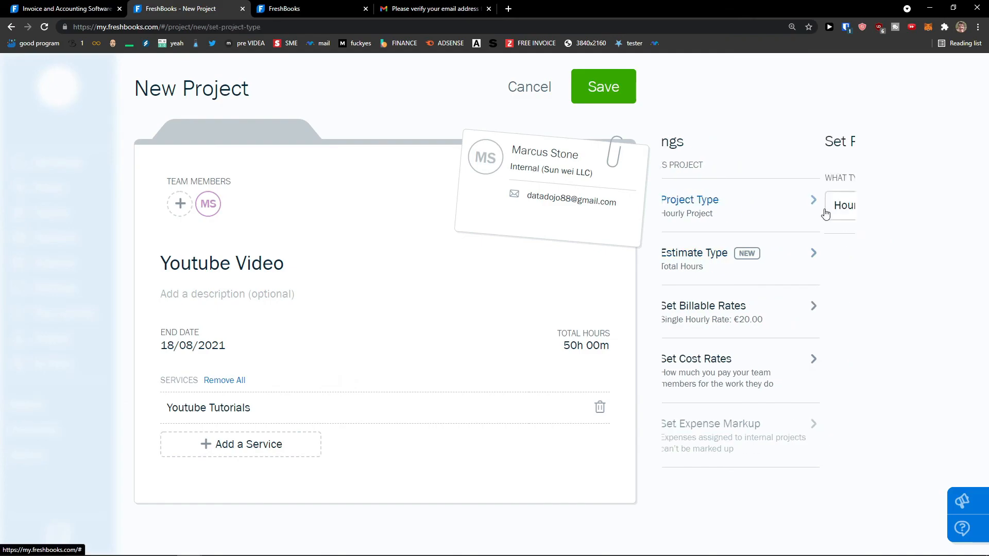
{"action": "left_click", "coordinate": [776, 258]}
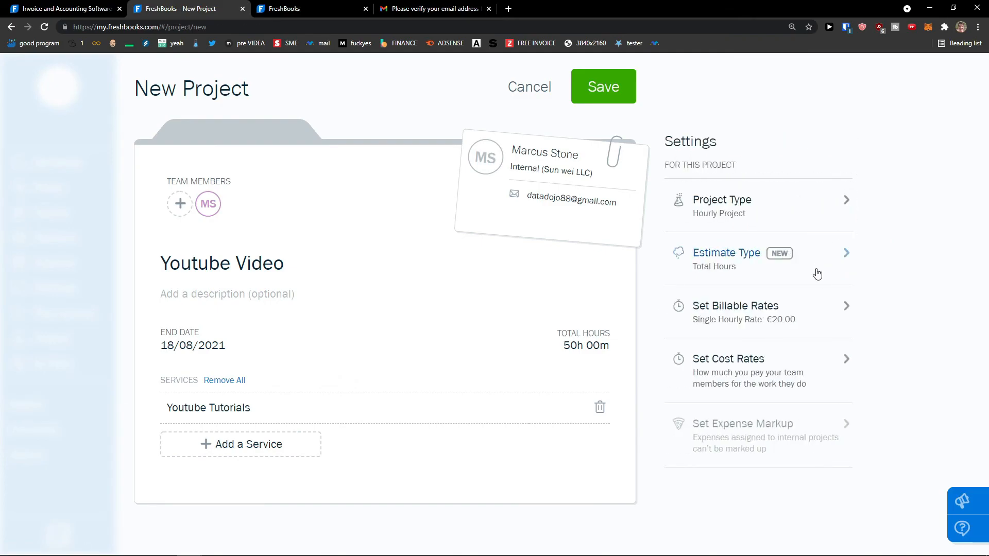
{"action": "left_click", "coordinate": [819, 309]}
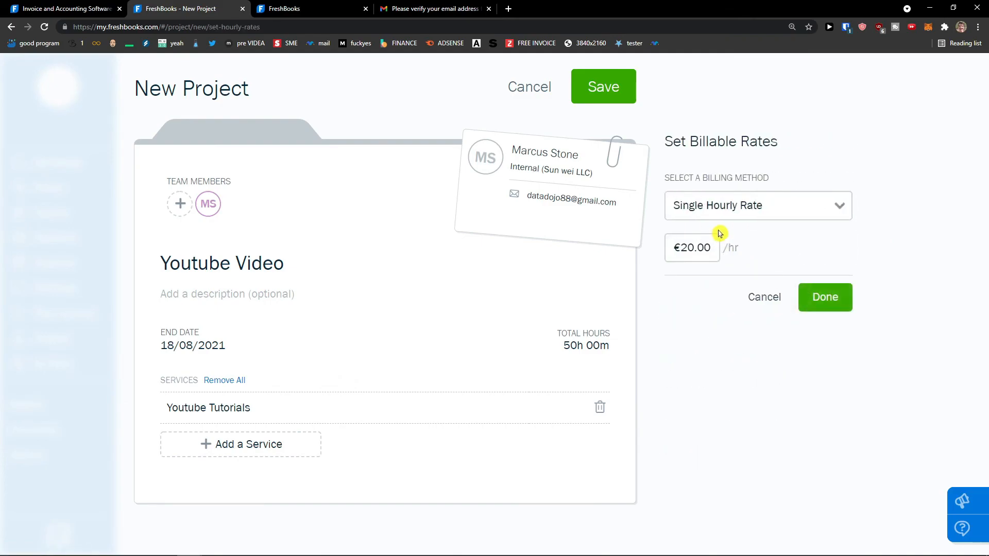
{"action": "left_click", "coordinate": [770, 215]}
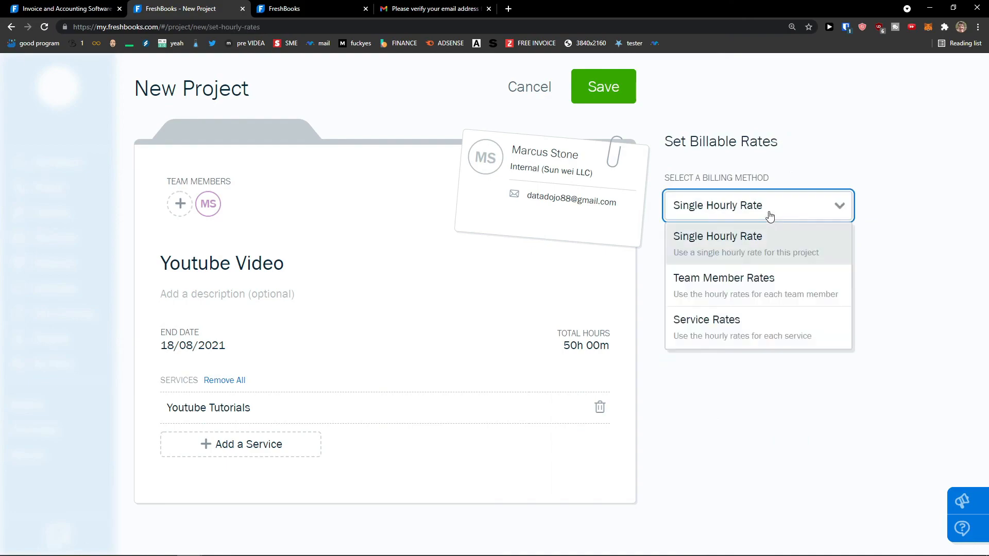
{"action": "left_click", "coordinate": [770, 215]}
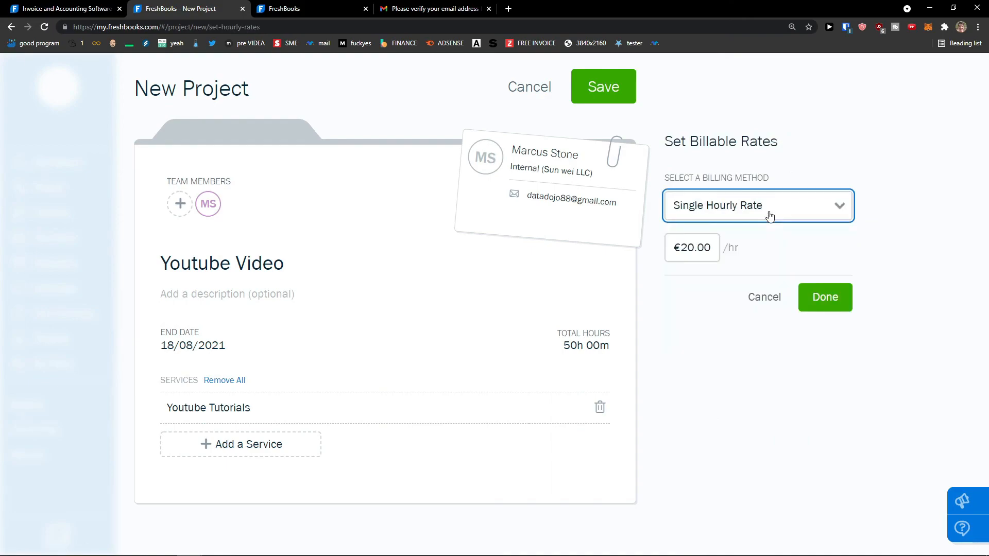
{"action": "left_click", "coordinate": [821, 297]}
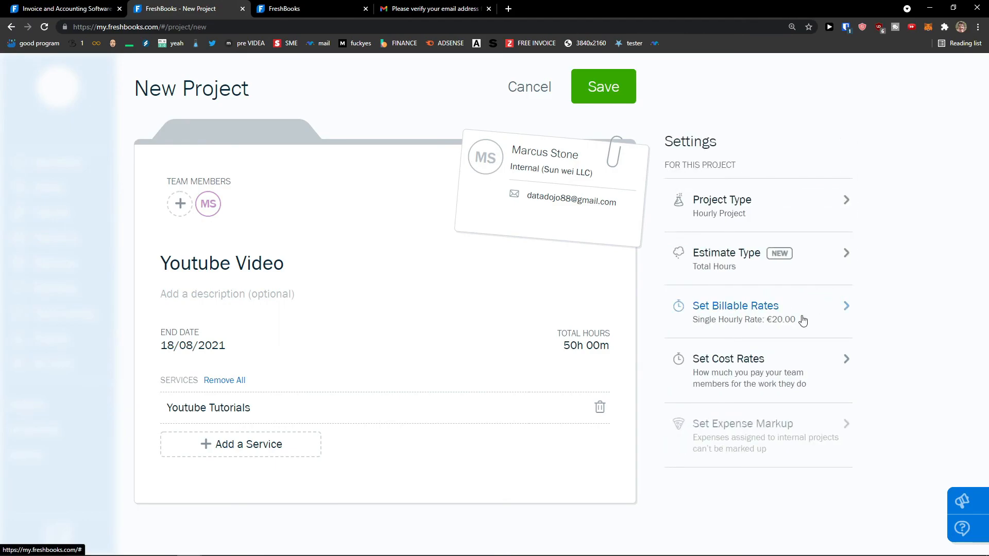
{"action": "left_click", "coordinate": [827, 361]}
{"action": "right_click", "coordinate": [821, 353]}
{"action": "left_click", "coordinate": [773, 353]}
{"action": "left_click", "coordinate": [824, 372]}
{"action": "right_click", "coordinate": [804, 369]}
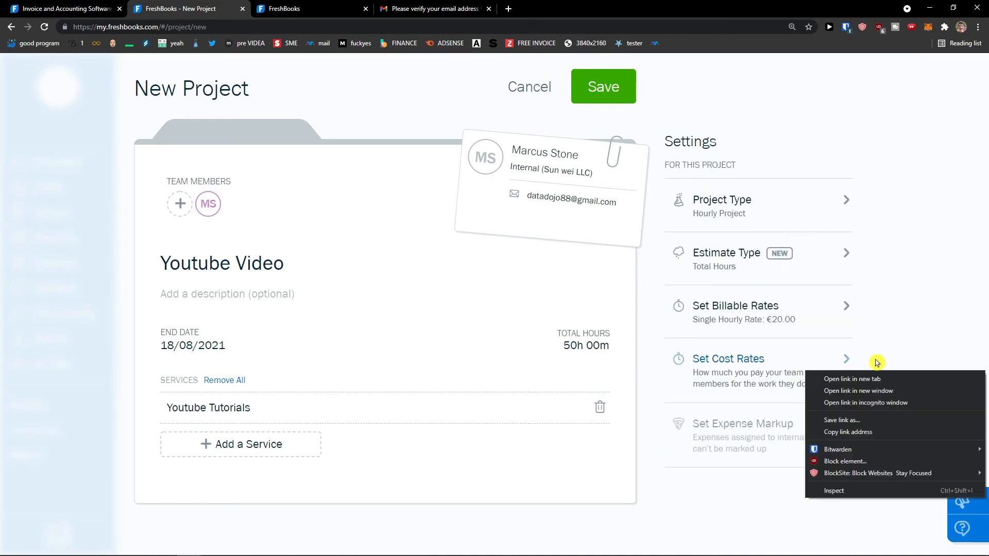
{"action": "left_click", "coordinate": [747, 358]}
{"action": "left_click", "coordinate": [711, 201]}
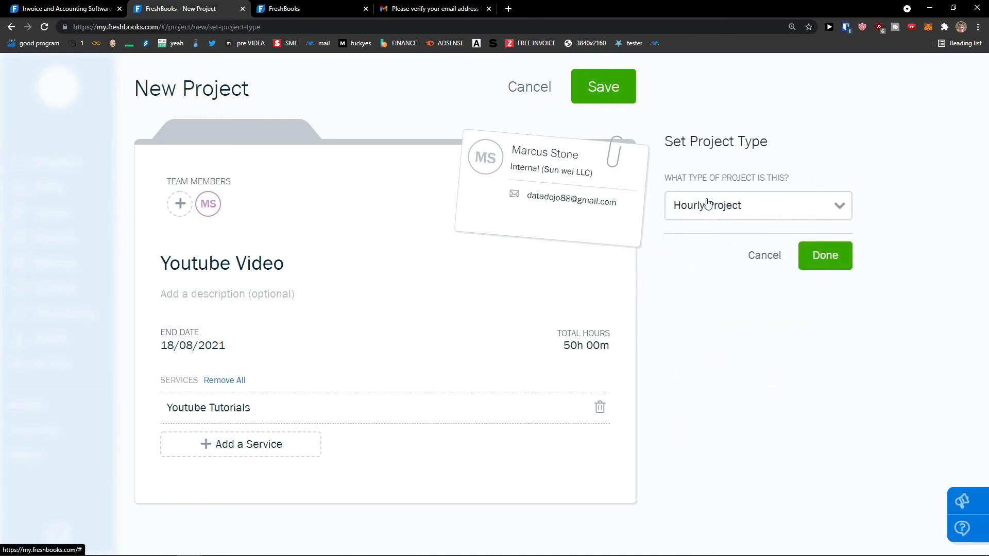
{"action": "left_click", "coordinate": [801, 246]}
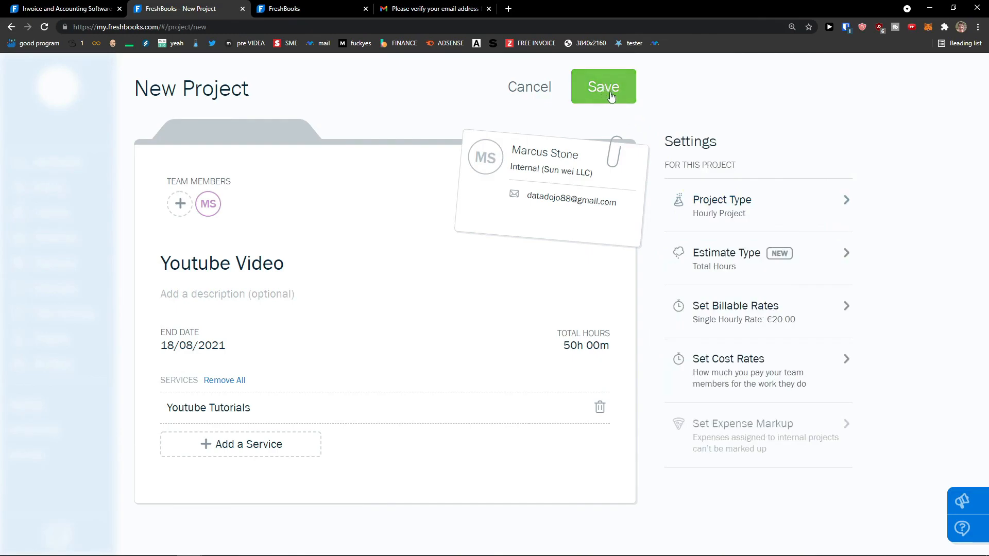
Step: Save the hourly Youtube Video project
{"action": "left_click", "coordinate": [617, 98]}
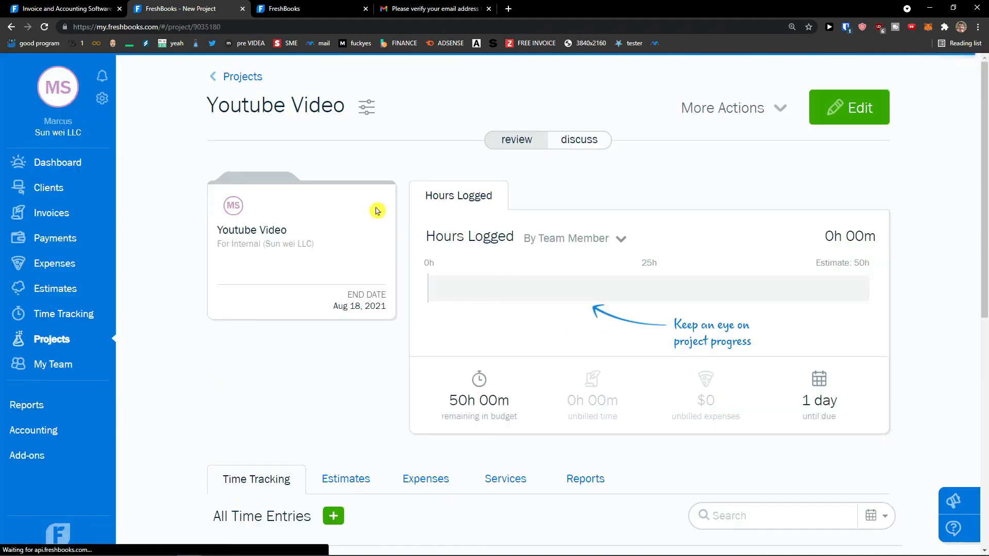
{"action": "scroll", "coordinate": [378, 211], "scroll_direction": "down", "scroll_amount": 1}
{"action": "scroll", "coordinate": [377, 212], "scroll_direction": "up", "scroll_amount": 2}
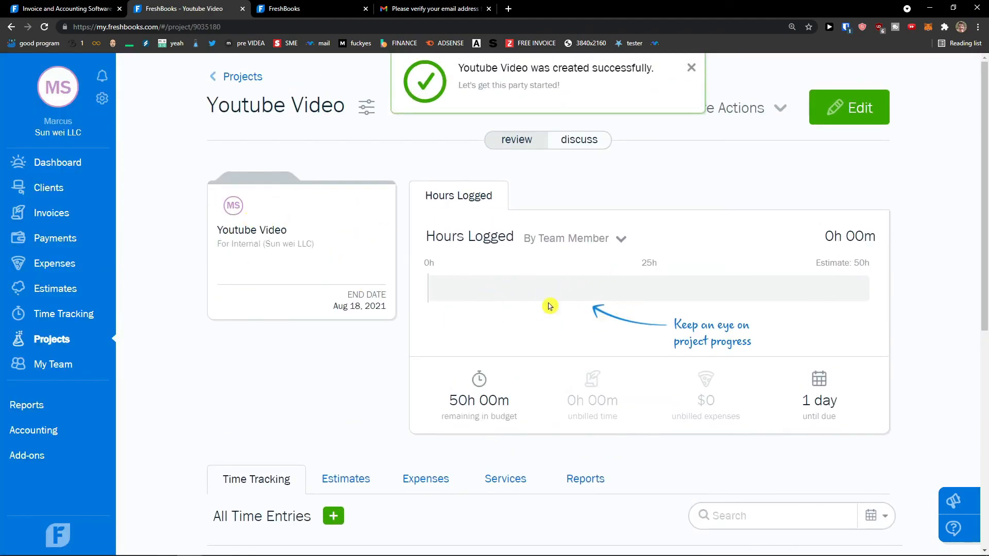
{"action": "scroll", "coordinate": [569, 399], "scroll_direction": "down", "scroll_amount": 4}
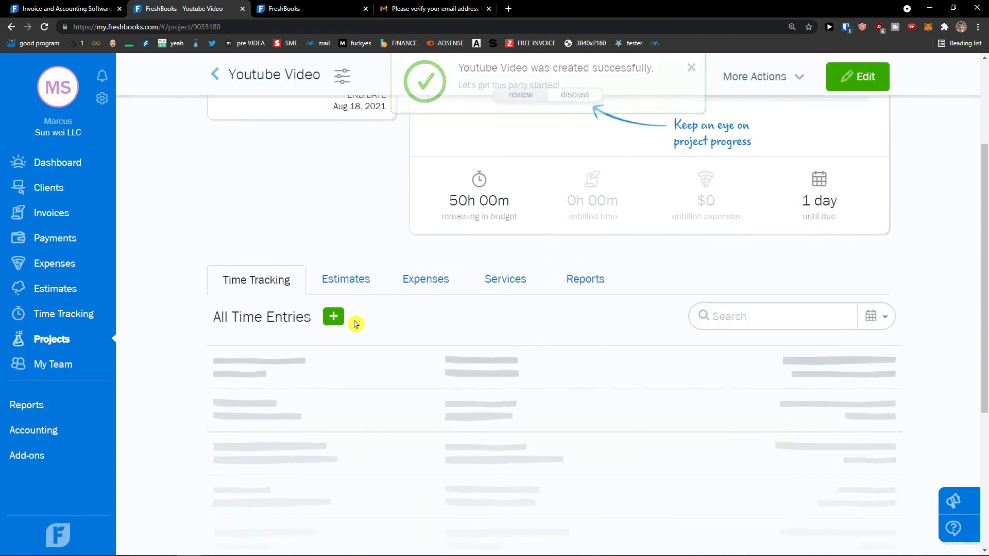
Step: Log a 5h 00m Youtube Tutorials time entry, leaving 45h in the budget
{"action": "left_click", "coordinate": [333, 318]}
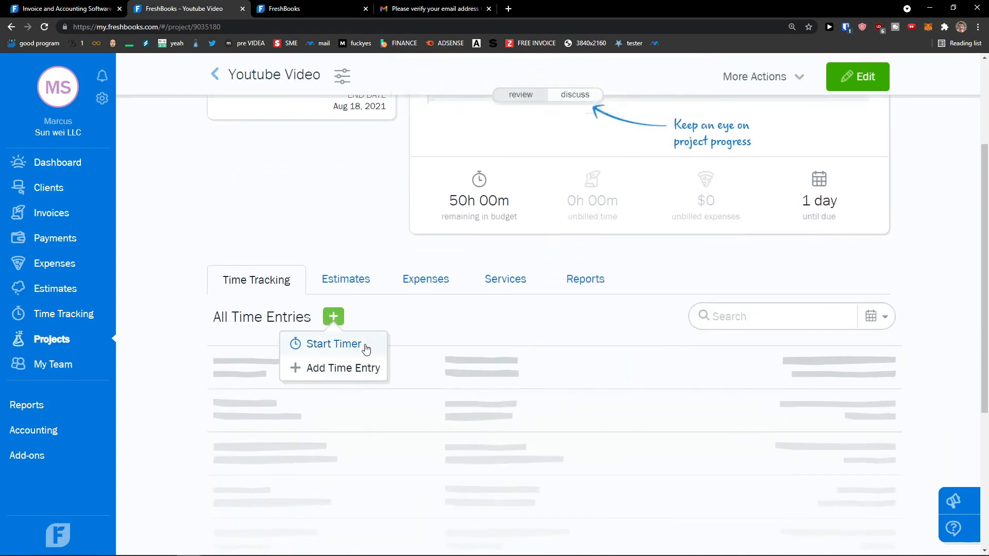
{"action": "left_click", "coordinate": [359, 367]}
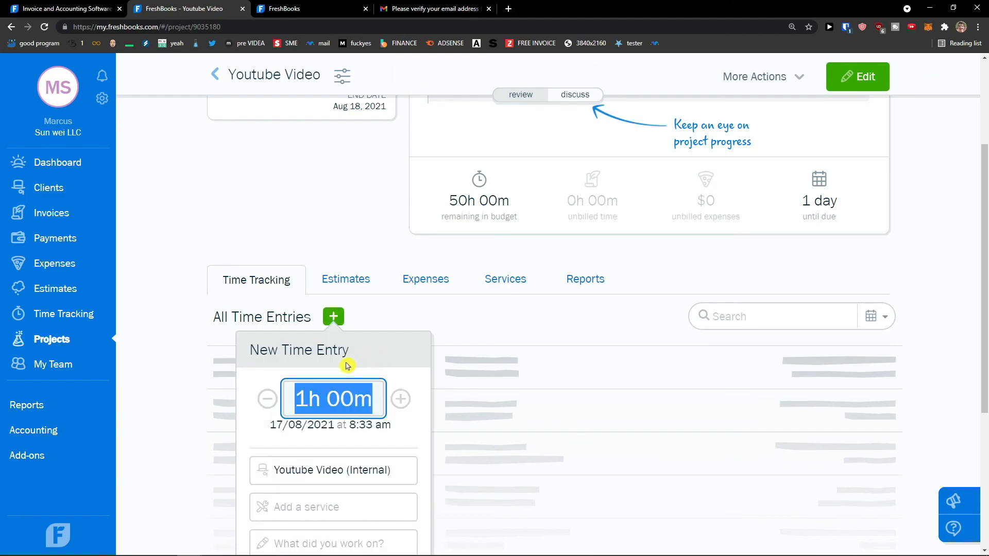
{"action": "scroll", "coordinate": [350, 365], "scroll_direction": "down", "scroll_amount": 1}
{"action": "left_click", "coordinate": [309, 348]}
{"action": "type", "text": "5"}
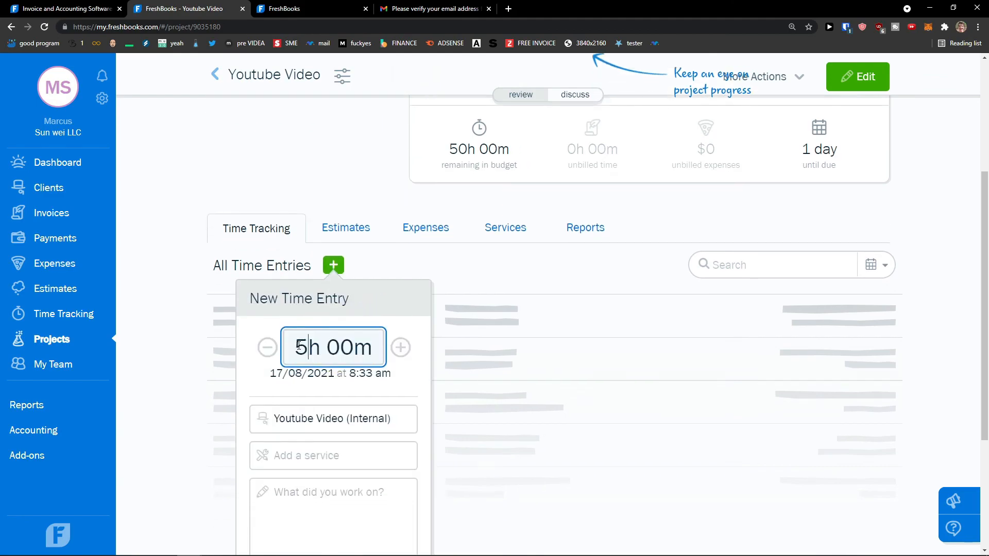
{"action": "scroll", "coordinate": [339, 389], "scroll_direction": "down", "scroll_amount": 1}
{"action": "left_click", "coordinate": [325, 397]}
{"action": "left_click", "coordinate": [318, 437]}
{"action": "scroll", "coordinate": [373, 448], "scroll_direction": "down", "scroll_amount": 2}
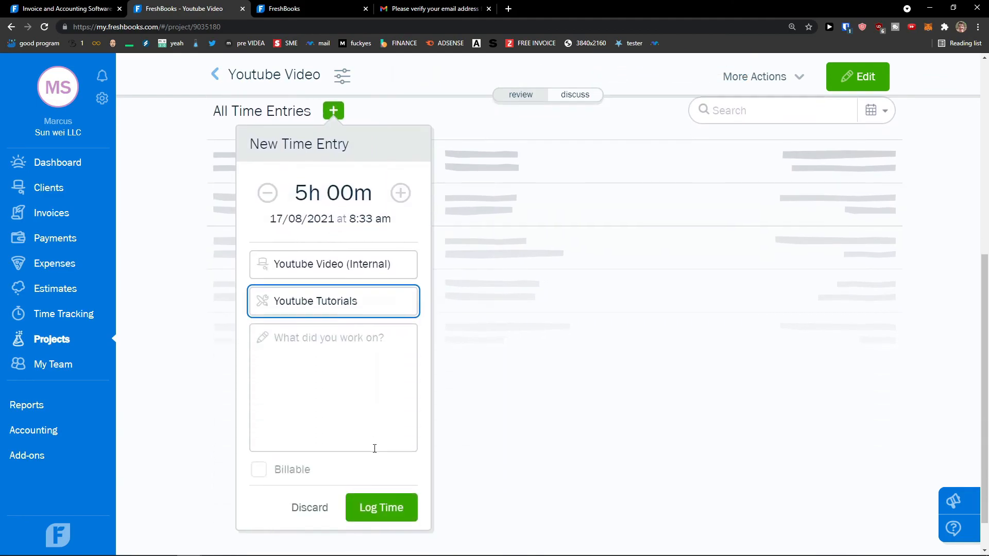
{"action": "left_click", "coordinate": [380, 508]}
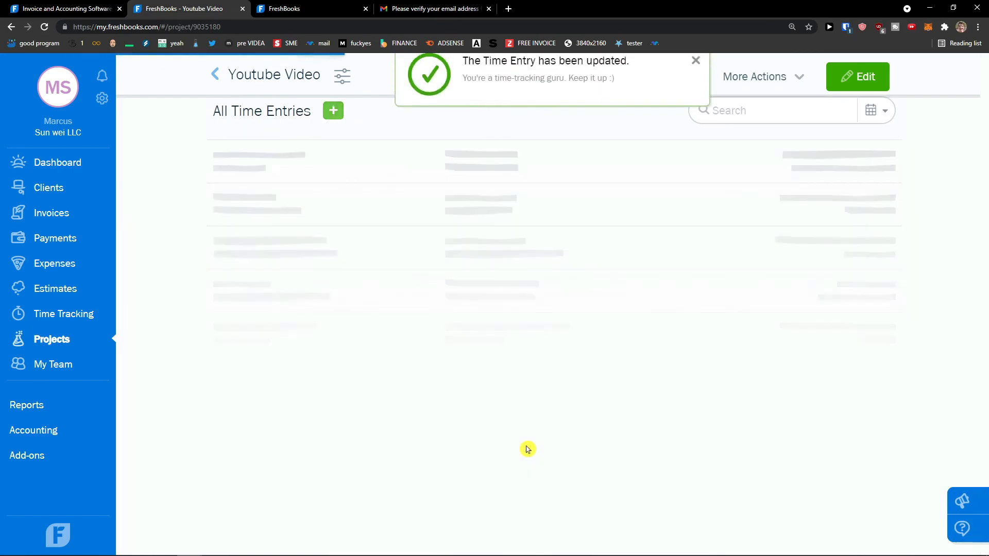
{"action": "scroll", "coordinate": [493, 453], "scroll_direction": "up", "scroll_amount": 1}
{"action": "scroll", "coordinate": [670, 368], "scroll_direction": "up", "scroll_amount": 1}
{"action": "scroll", "coordinate": [524, 365], "scroll_direction": "down", "scroll_amount": 2}
{"action": "scroll", "coordinate": [548, 242], "scroll_direction": "up", "scroll_amount": 2}
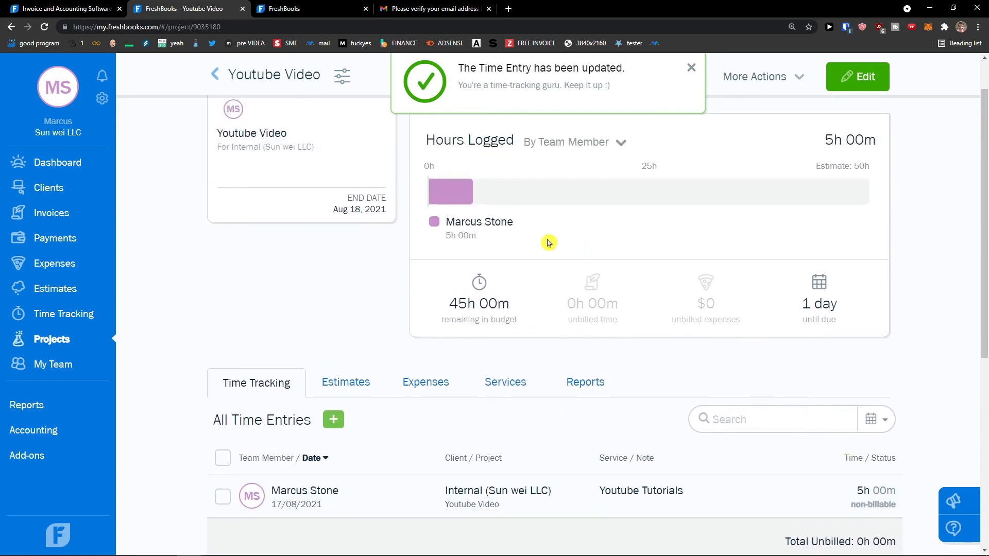
Step: Start and stop a project timer, logging a 0h 00m non-billable entry to Youtube Video
{"action": "scroll", "coordinate": [455, 341], "scroll_direction": "down", "scroll_amount": 2}
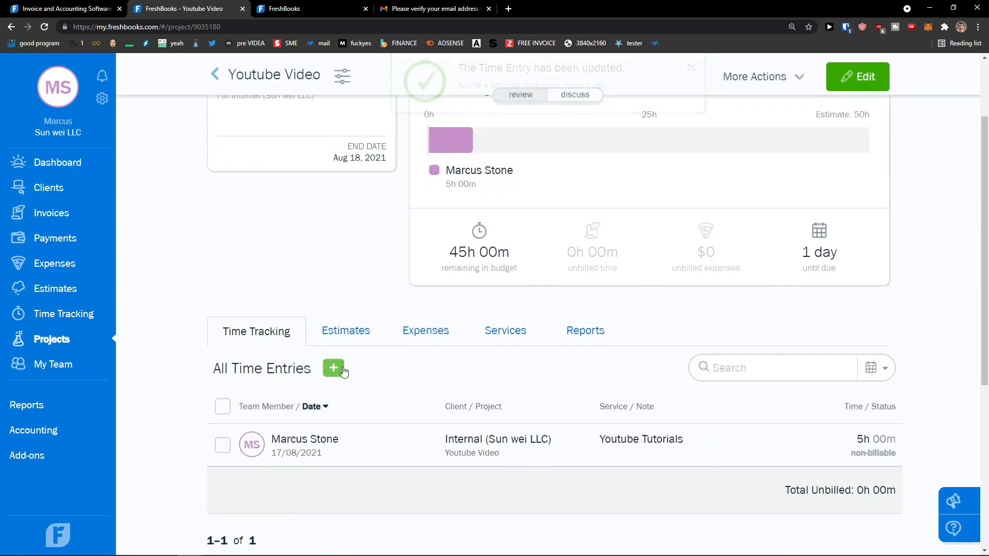
{"action": "left_click", "coordinate": [334, 368]}
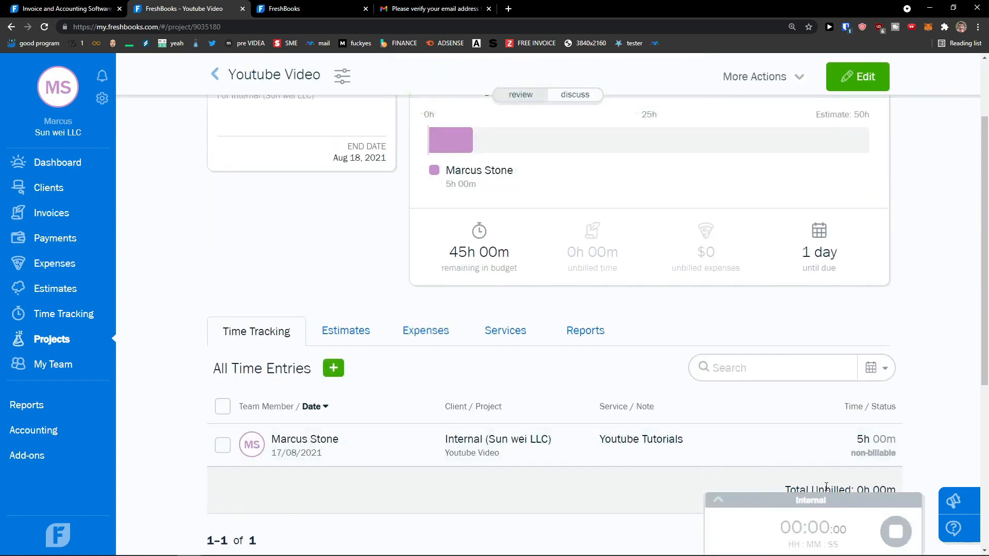
{"action": "left_click", "coordinate": [784, 501]}
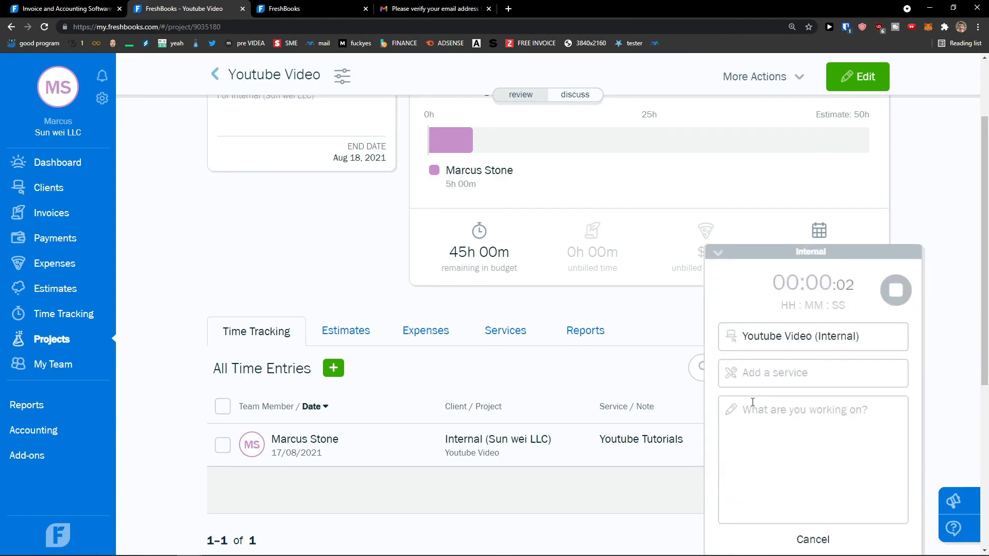
{"action": "scroll", "coordinate": [637, 366], "scroll_direction": "up", "scroll_amount": 3}
{"action": "left_click", "coordinate": [718, 253]}
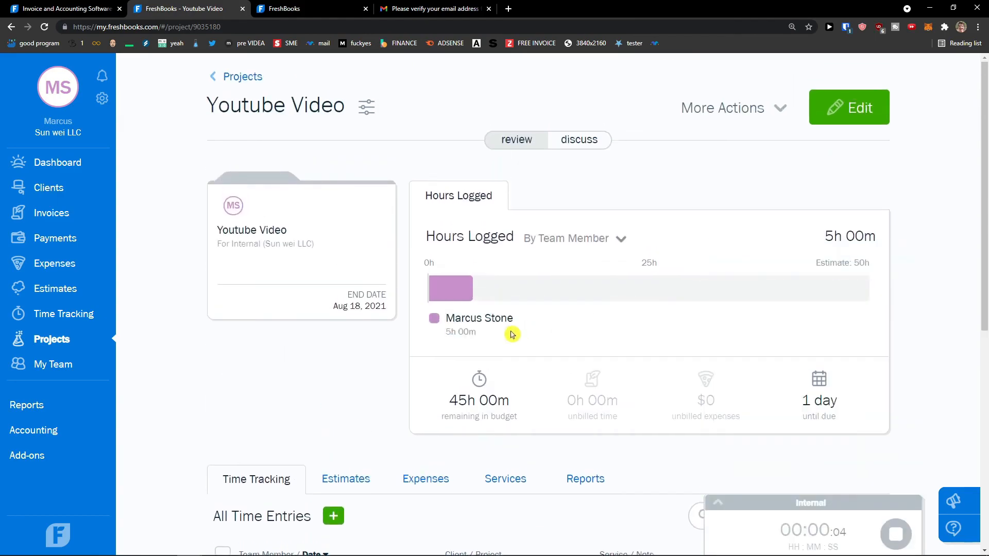
{"action": "left_click", "coordinate": [880, 524]}
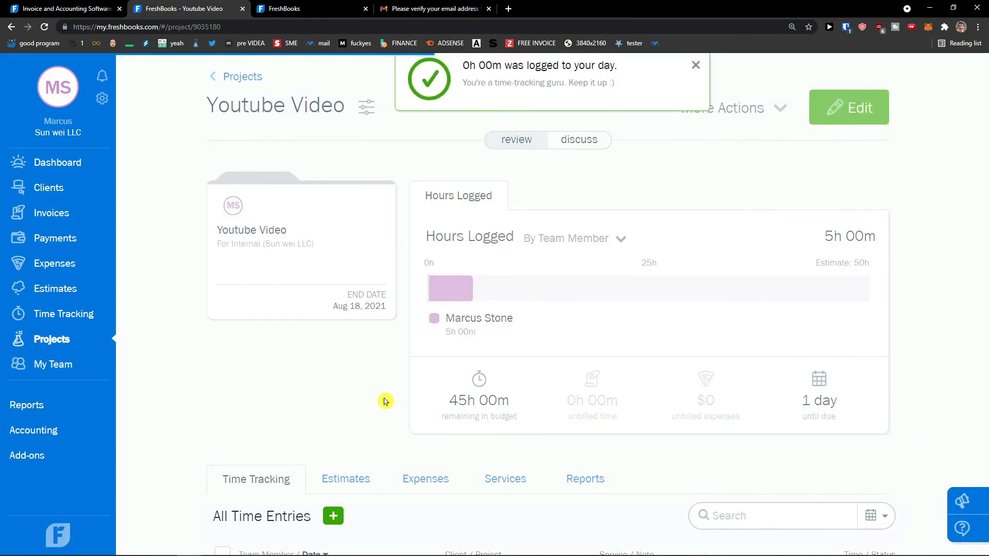
Step: Look at the project's Estimates, then bring up its Expenses list
{"action": "scroll", "coordinate": [385, 401], "scroll_direction": "down", "scroll_amount": 3}
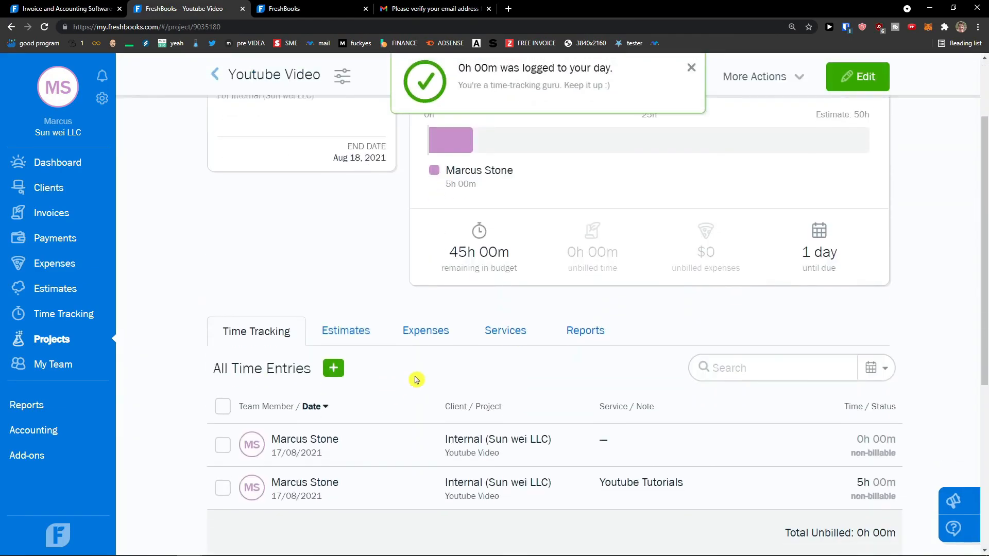
{"action": "left_click", "coordinate": [374, 333]}
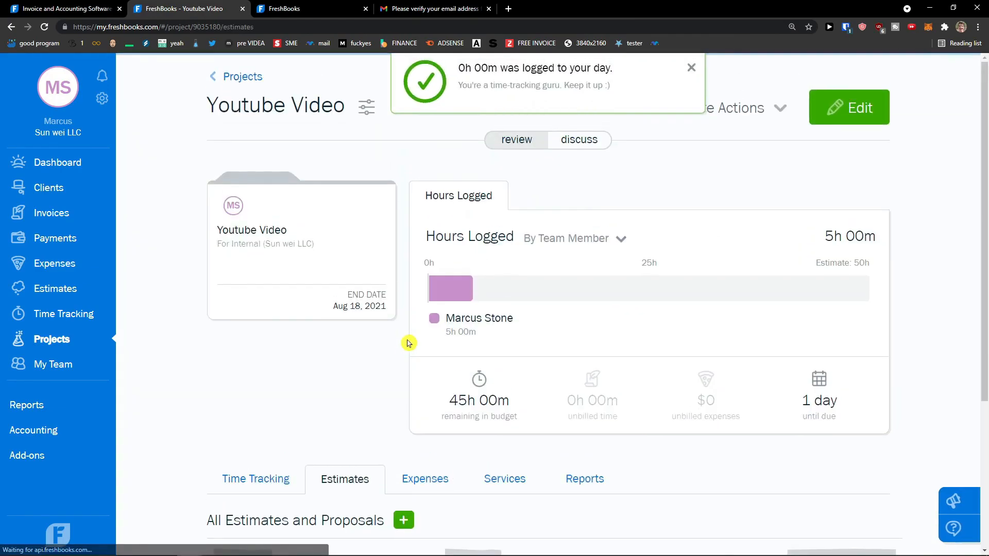
{"action": "left_click", "coordinate": [426, 286]}
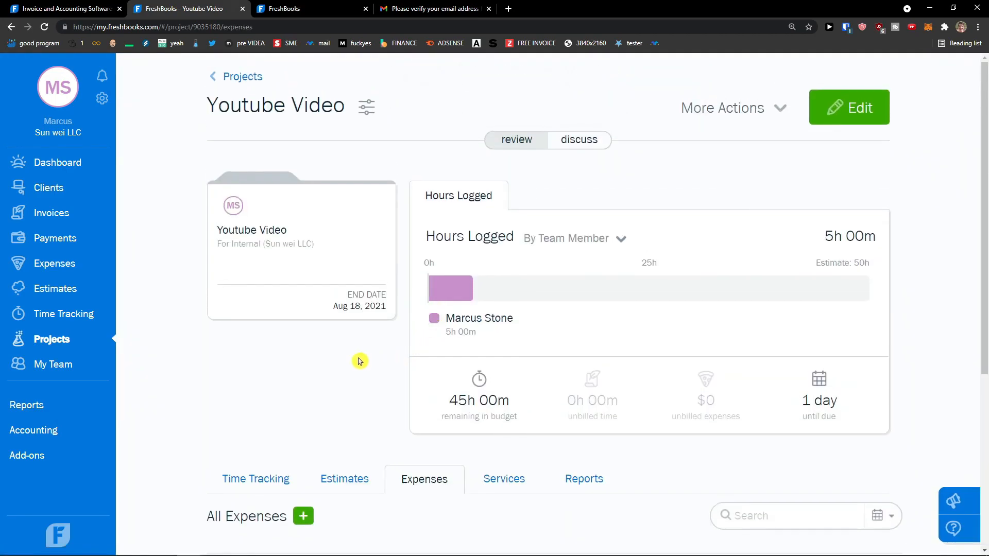
Step: Begin an Admin invite on My Team without filling it in, zoom in, then go to Reports
{"action": "left_click", "coordinate": [67, 366]}
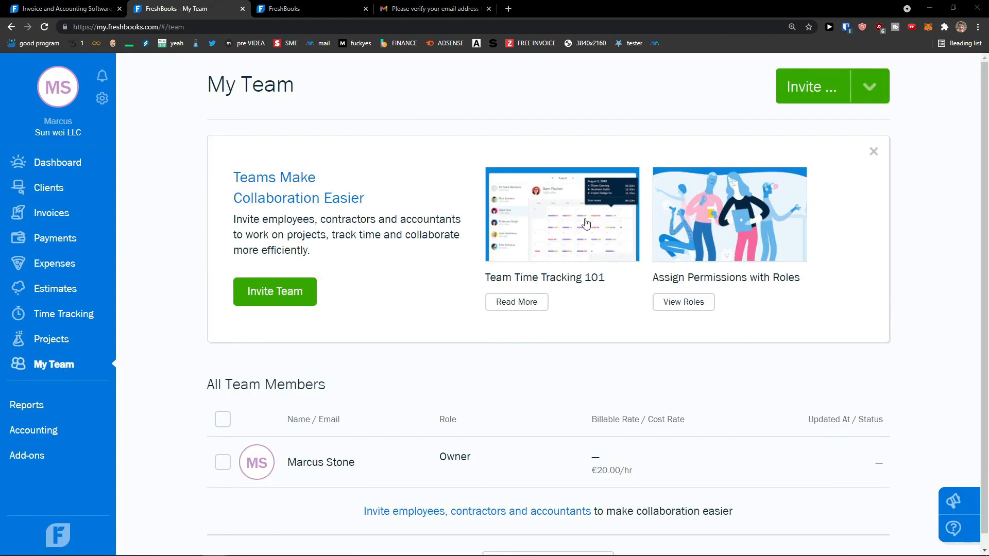
{"action": "left_click", "coordinate": [792, 98]}
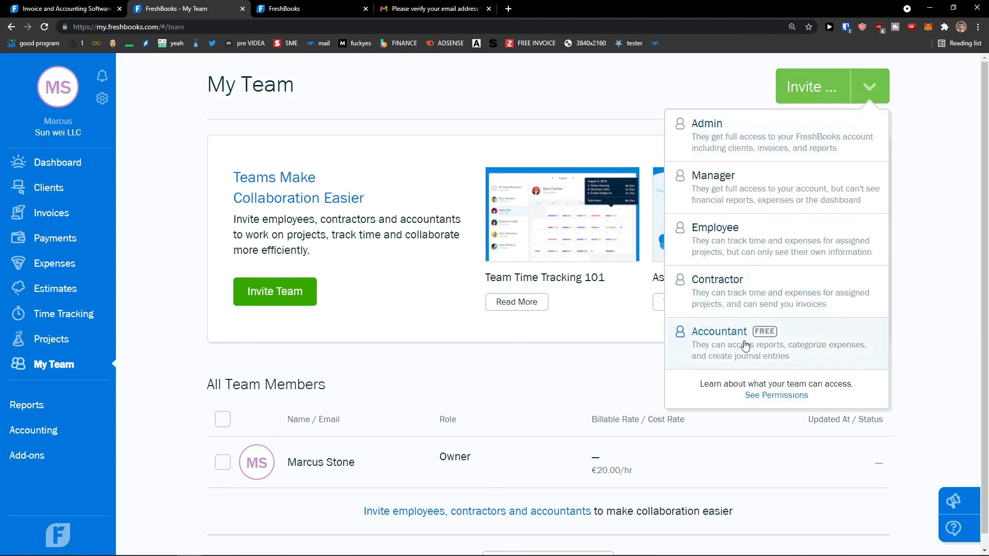
{"action": "left_click", "coordinate": [700, 124]}
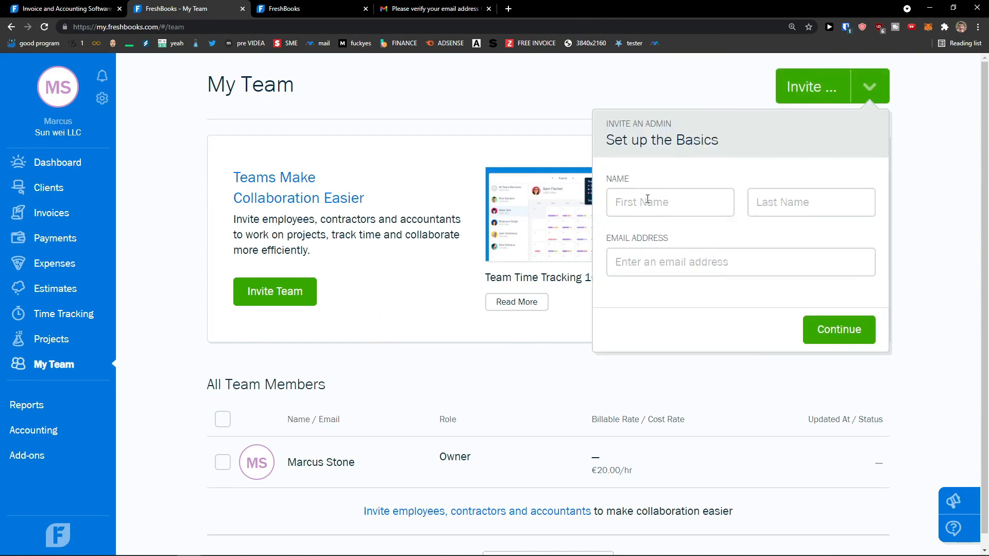
{"action": "key", "text": "ctrl+plus"}
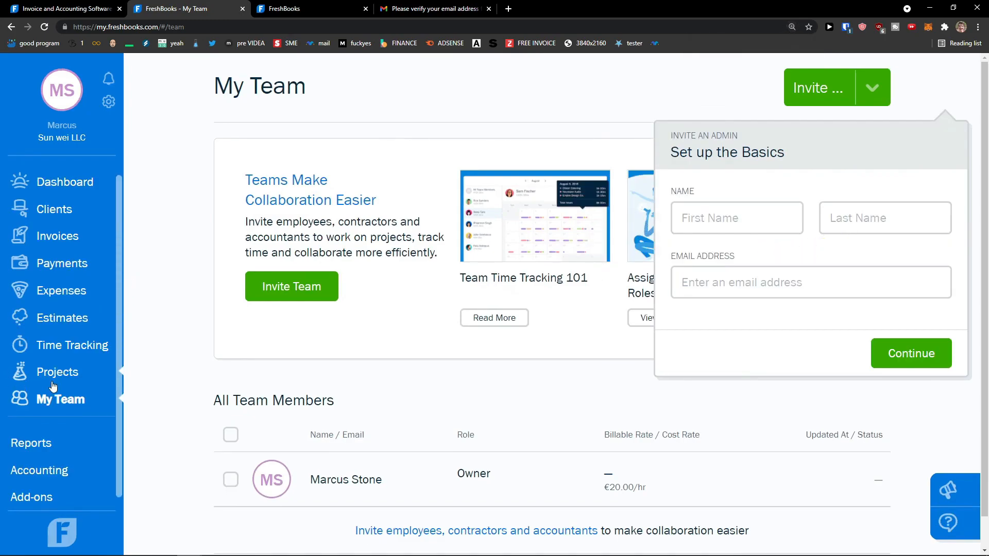
{"action": "left_click", "coordinate": [35, 443]}
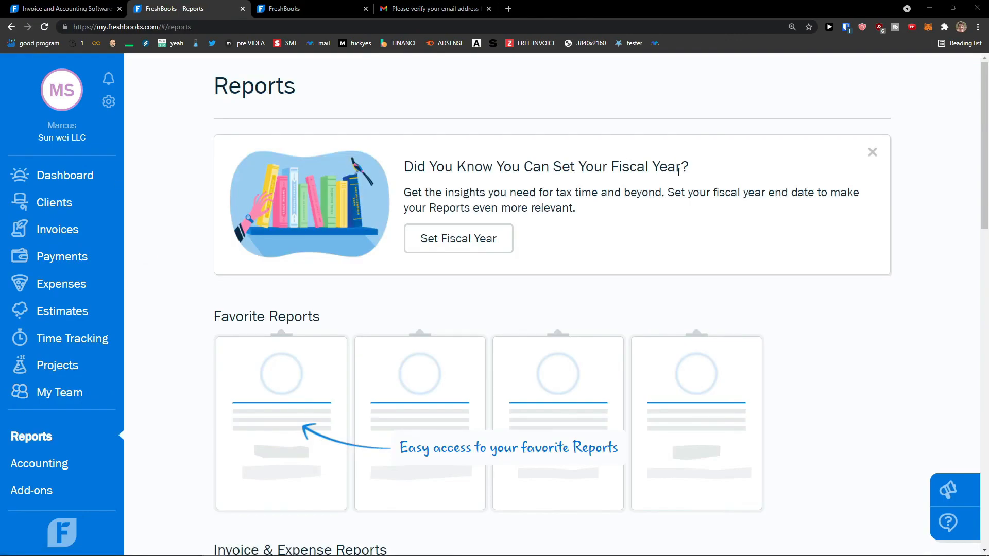
{"action": "scroll", "coordinate": [668, 166], "scroll_direction": "down", "scroll_amount": 3}
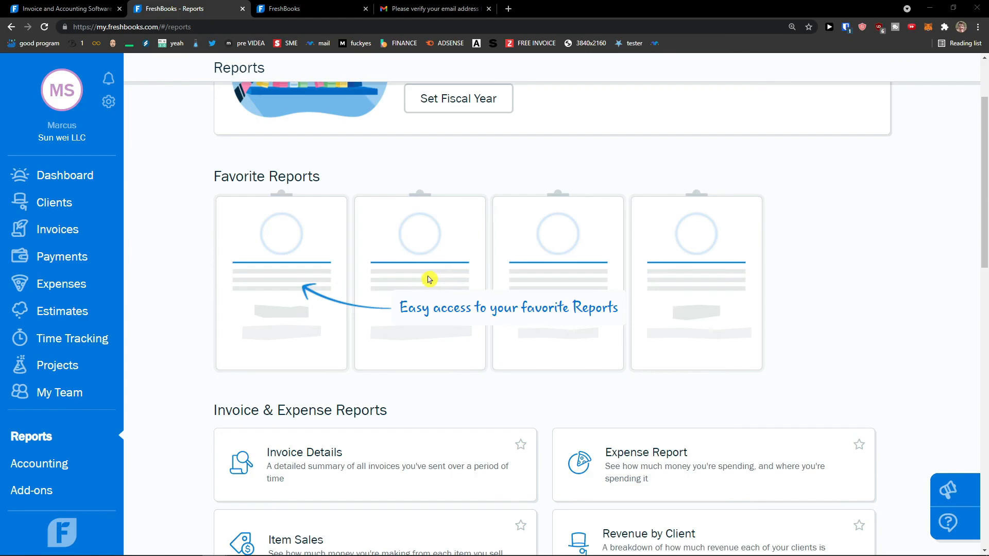
{"action": "scroll", "coordinate": [428, 280], "scroll_direction": "down", "scroll_amount": 4}
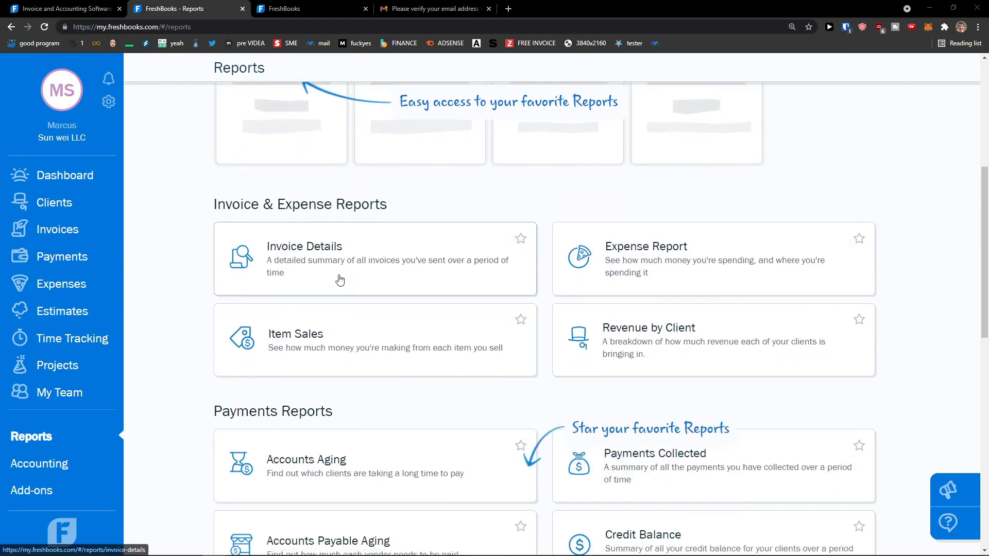
{"action": "scroll", "coordinate": [338, 280], "scroll_direction": "down", "scroll_amount": 1}
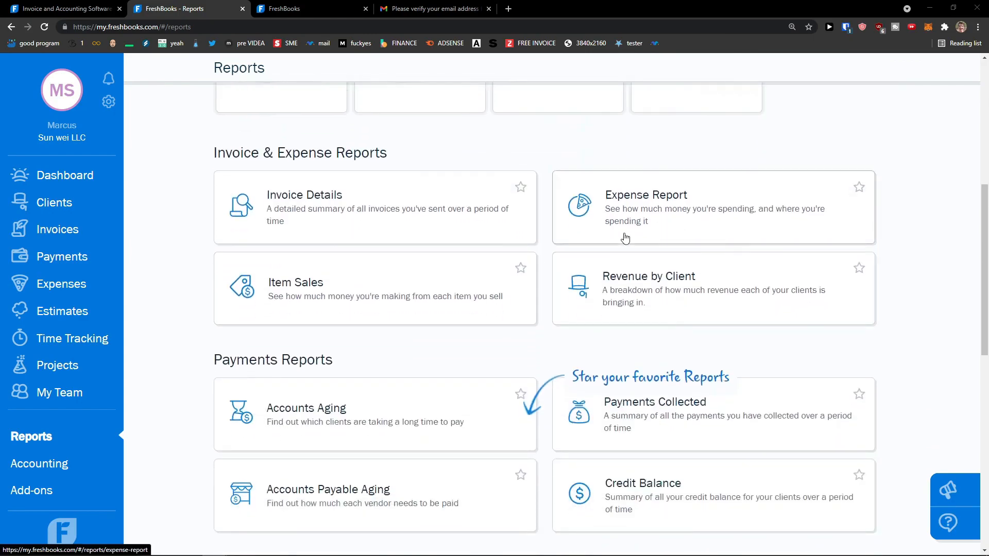
{"action": "scroll", "coordinate": [627, 287], "scroll_direction": "down", "scroll_amount": 1}
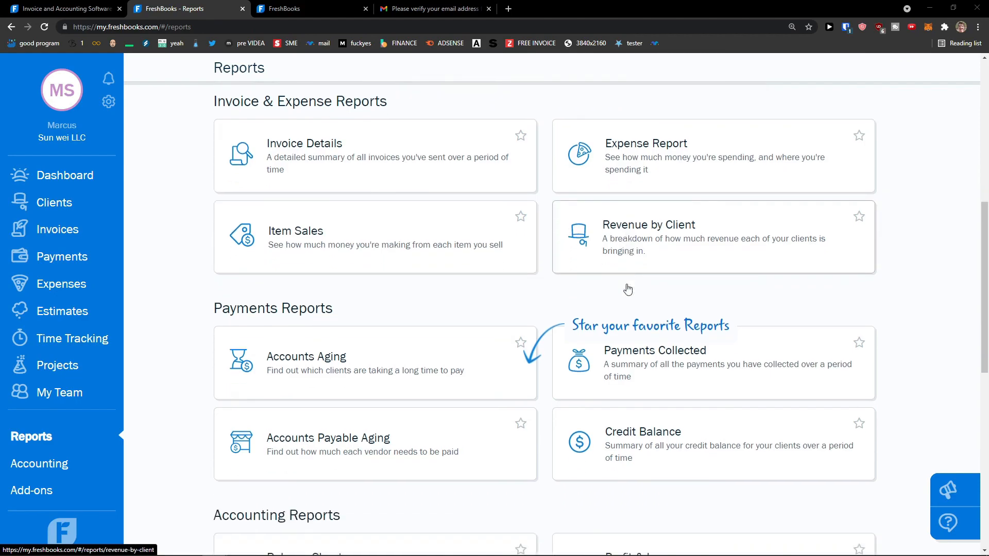
{"action": "scroll", "coordinate": [628, 289], "scroll_direction": "down", "scroll_amount": 1}
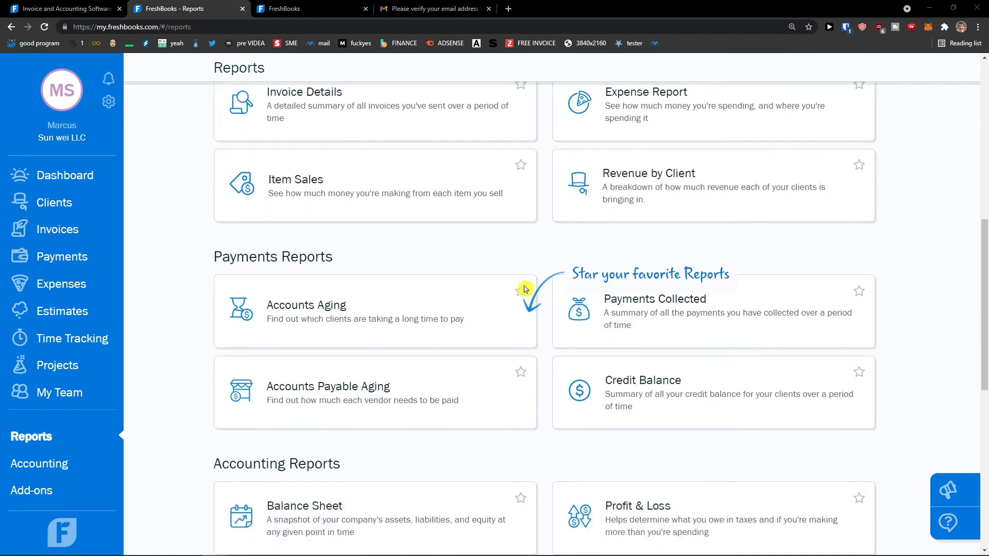
{"action": "scroll", "coordinate": [549, 279], "scroll_direction": "down", "scroll_amount": 1}
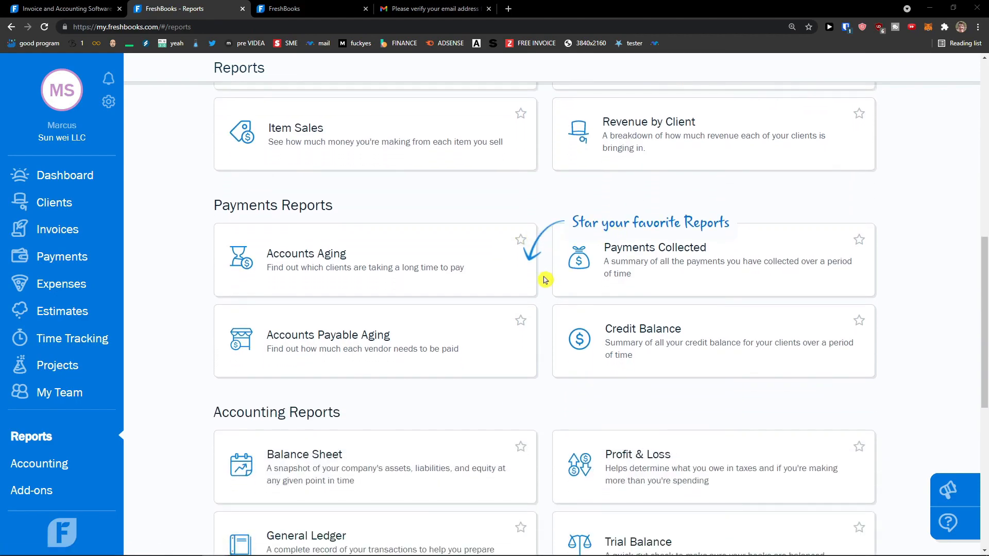
{"action": "scroll", "coordinate": [543, 279], "scroll_direction": "down", "scroll_amount": 5}
{"action": "scroll", "coordinate": [538, 283], "scroll_direction": "up", "scroll_amount": 15}
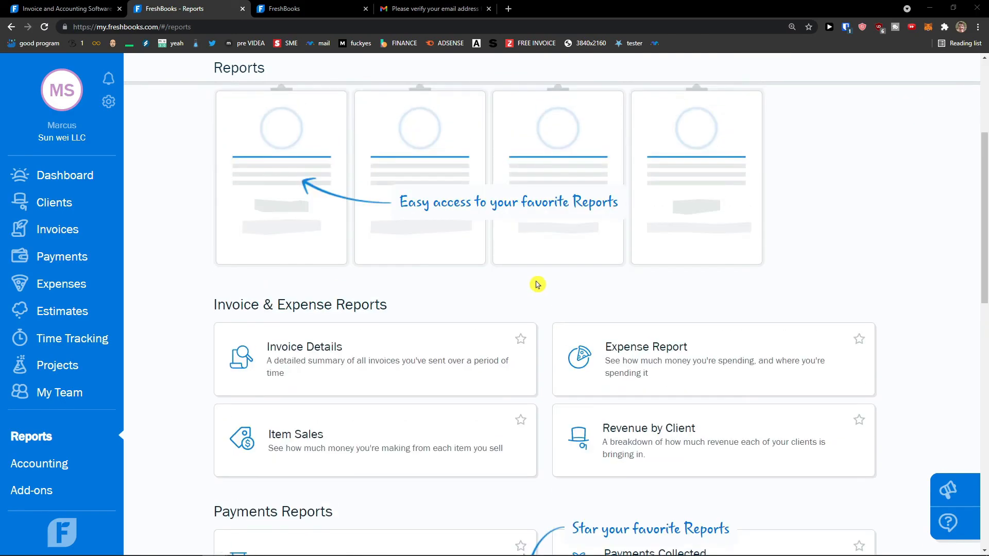
{"action": "scroll", "coordinate": [536, 285], "scroll_direction": "down", "scroll_amount": 6}
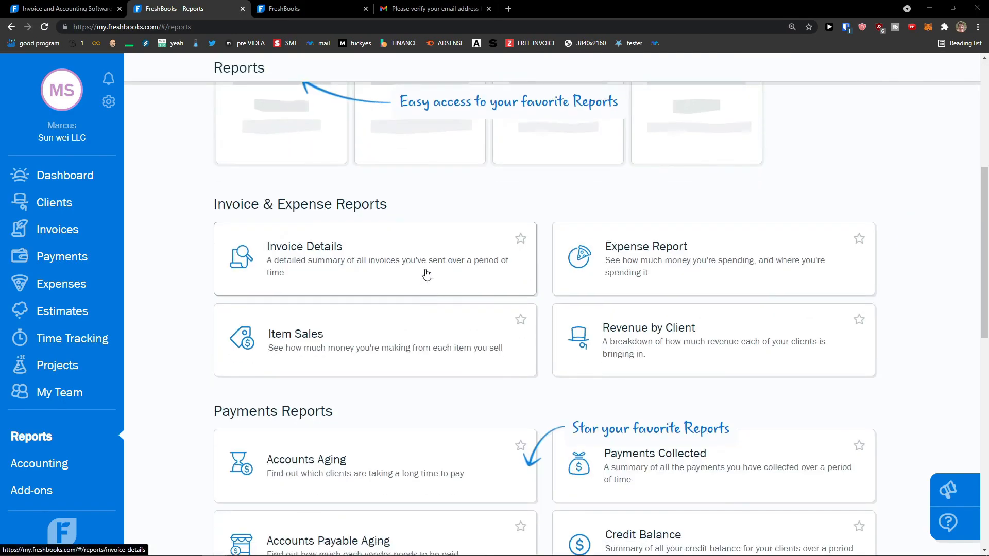
Step: Open the Invoice Details card under Invoice & Expense Reports and scroll through the 2021 figures
{"action": "left_click", "coordinate": [426, 273]}
{"action": "scroll", "coordinate": [427, 273], "scroll_direction": "down", "scroll_amount": 5}
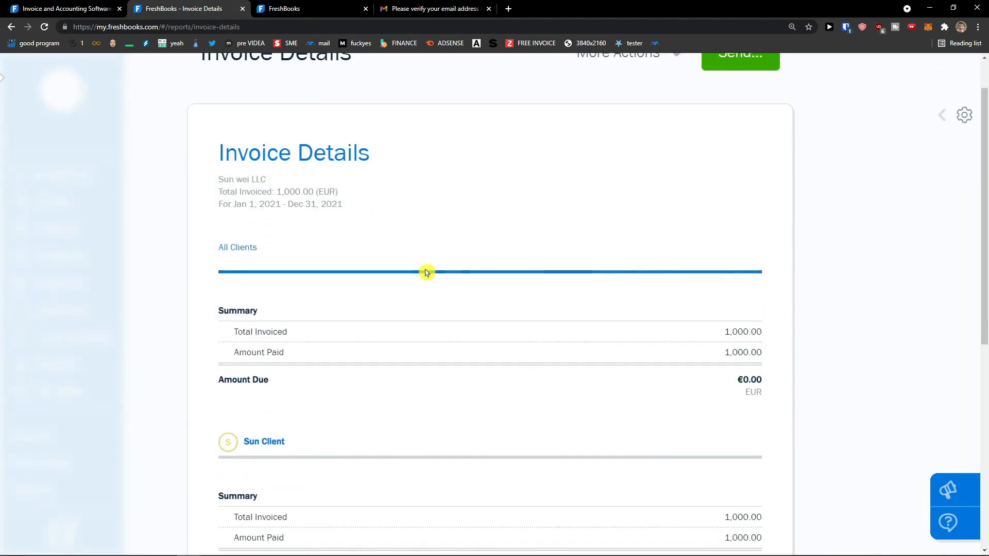
{"action": "scroll", "coordinate": [426, 273], "scroll_direction": "up", "scroll_amount": 5}
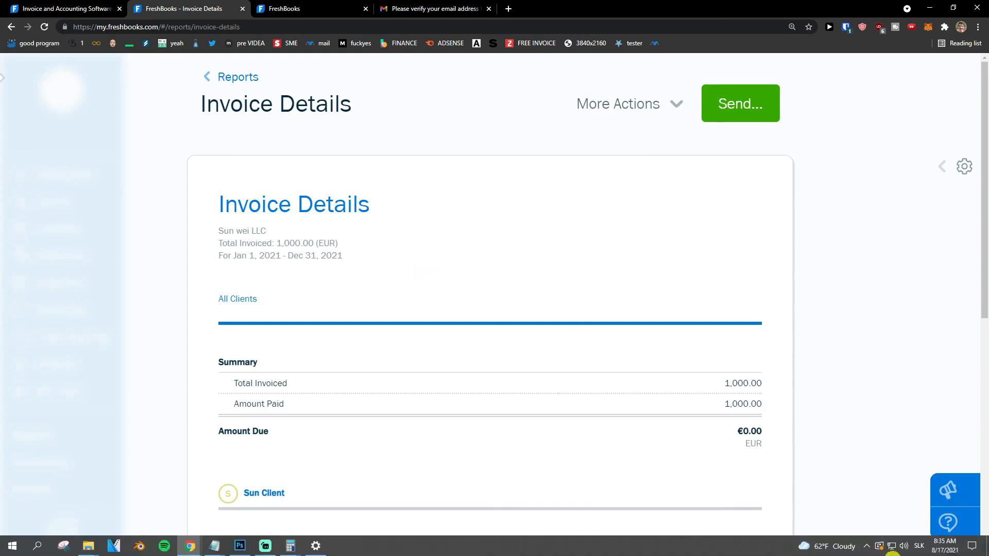
{"action": "left_click", "coordinate": [868, 548]}
{"action": "left_click", "coordinate": [868, 549]}
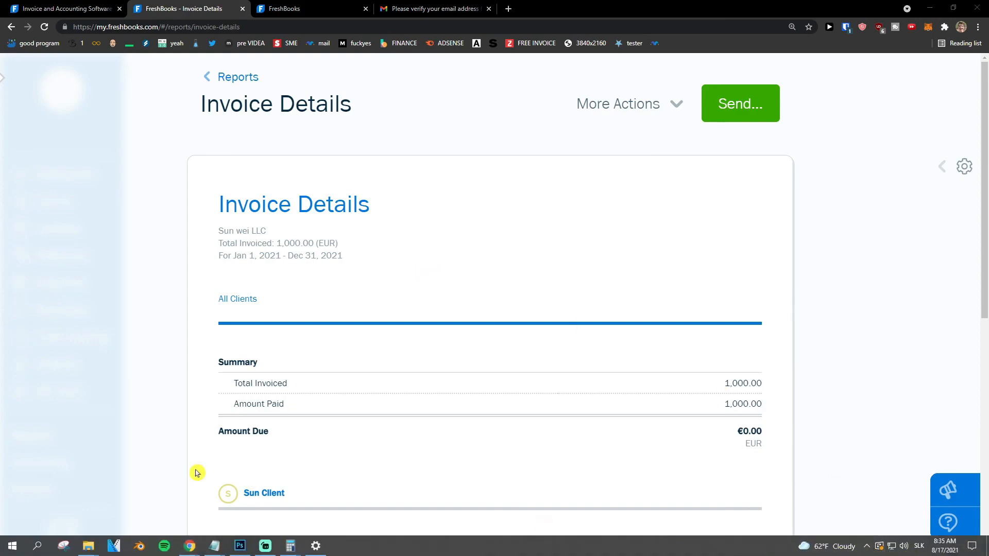